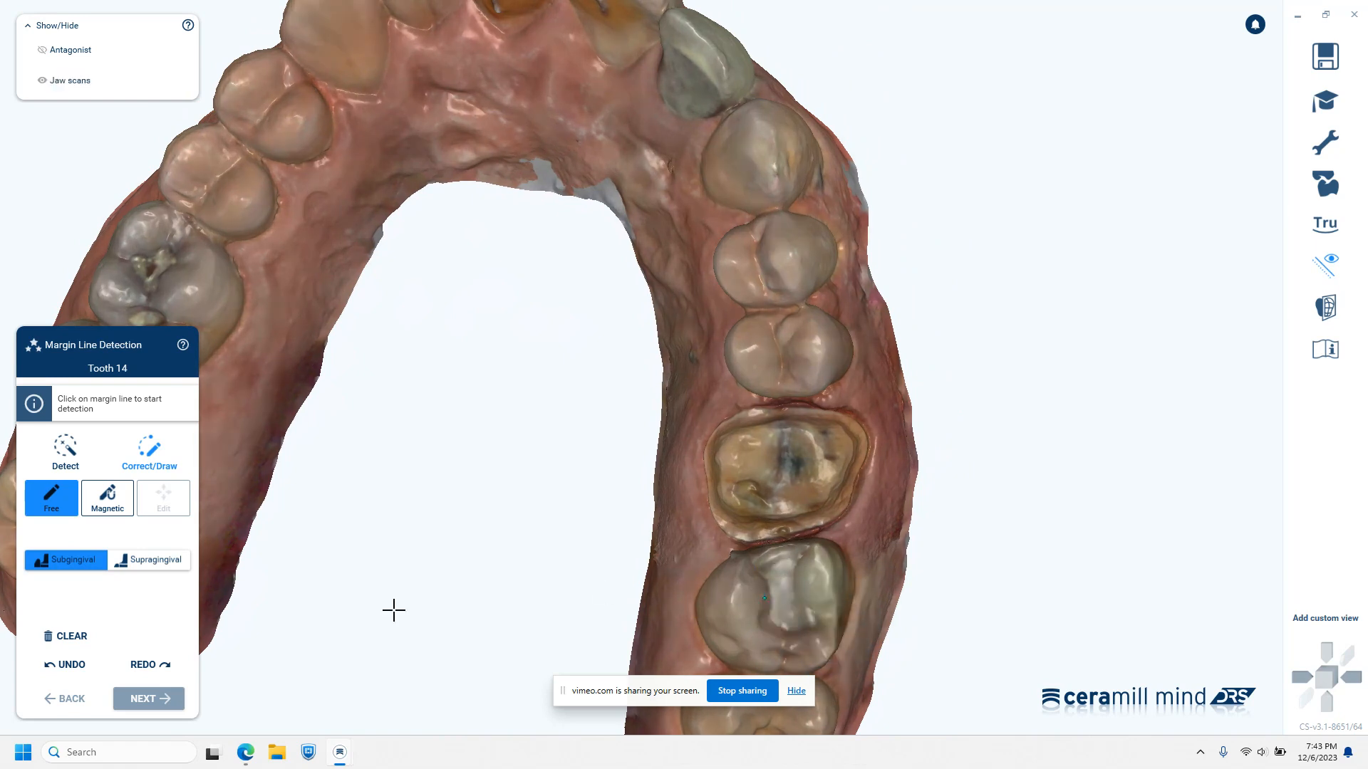
Clear any existing margin drawing for tooth 14 and examine the preparation up close from several angles
left_click(72, 636)
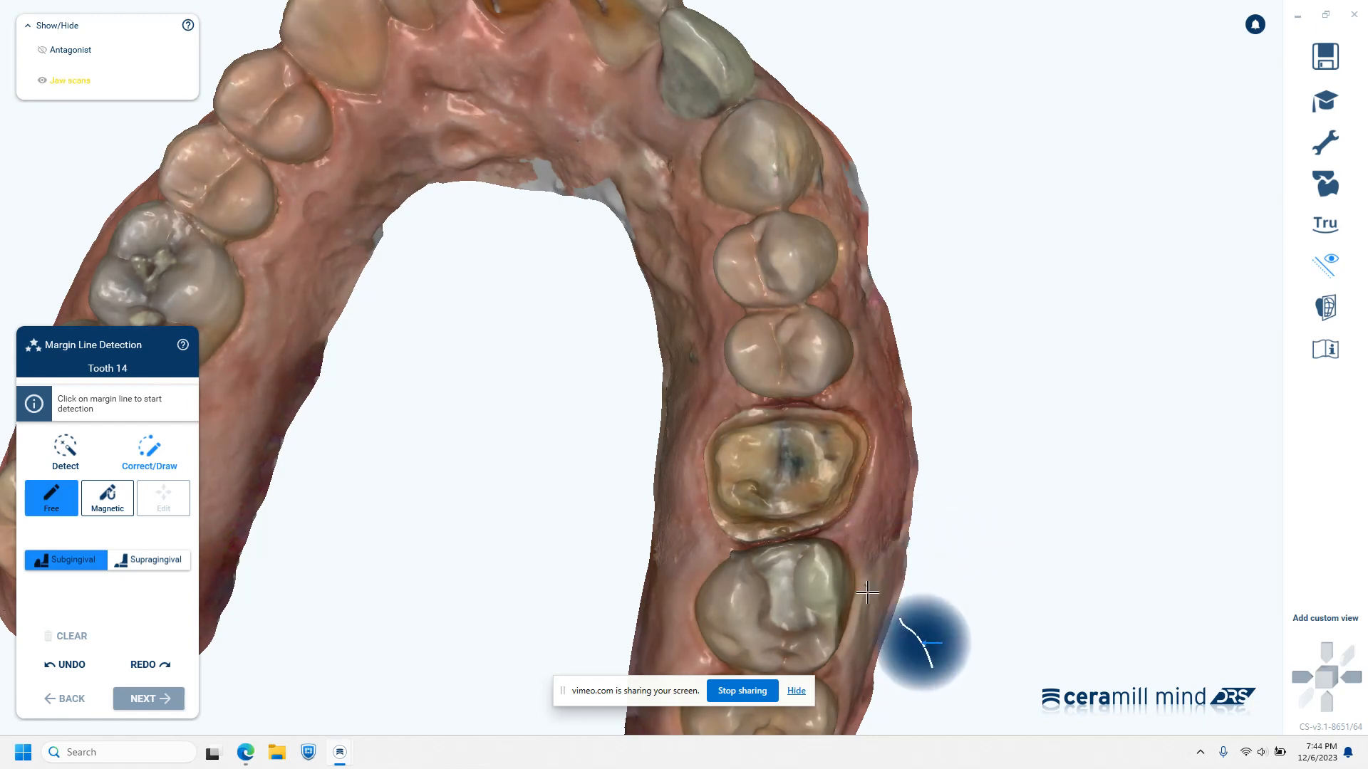
scroll(797, 581, "up", 4)
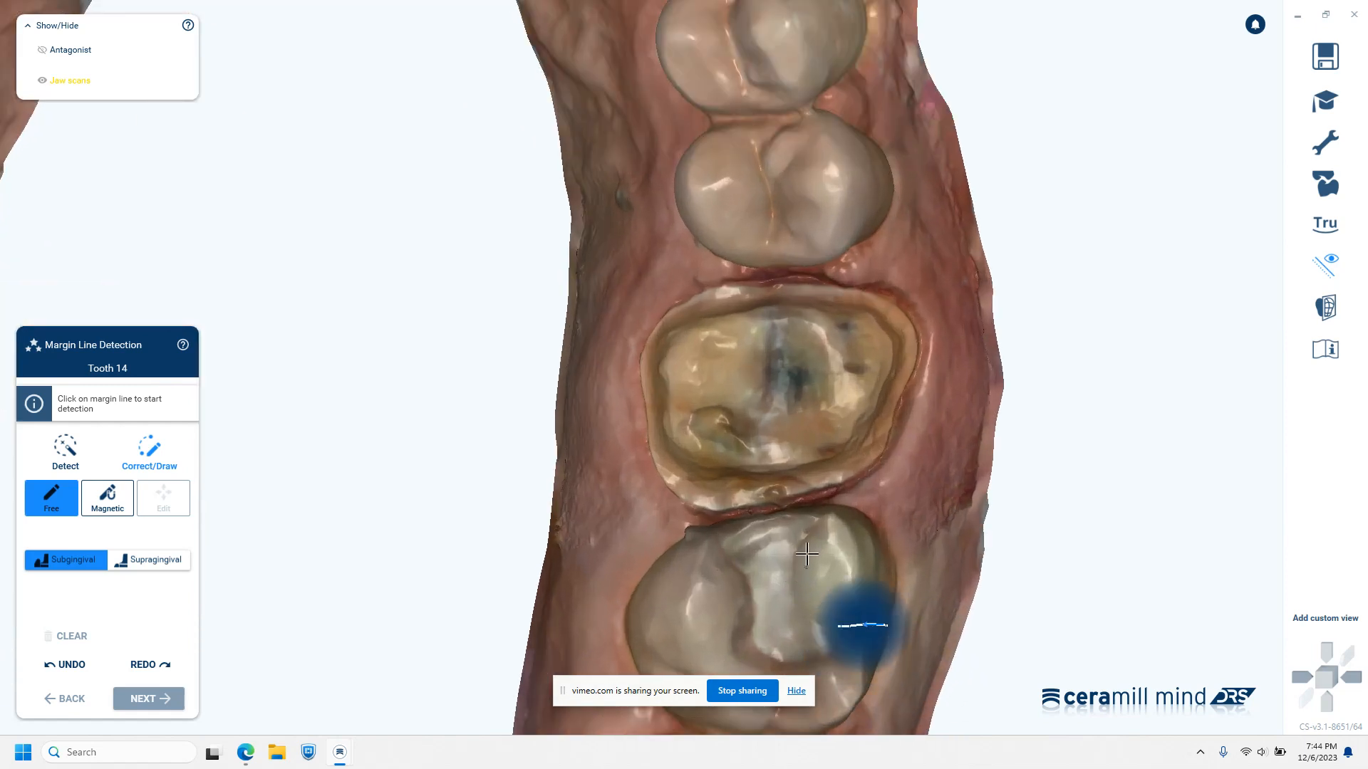
mouse_move(864, 622)
right_mouse_down()
mouse_move(864, 561)
mouse_move(842, 624)
right_mouse_up()
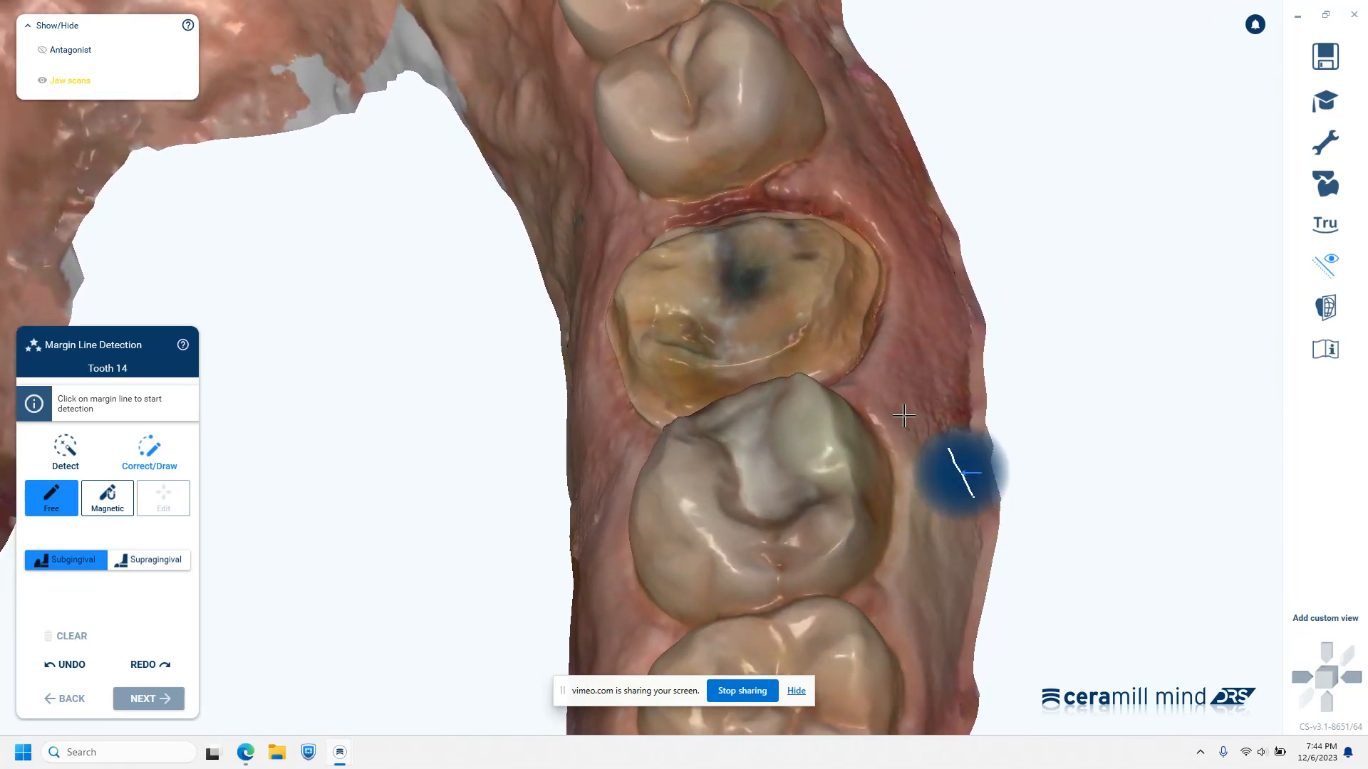
right_click_drag(906, 420, 904, 418)
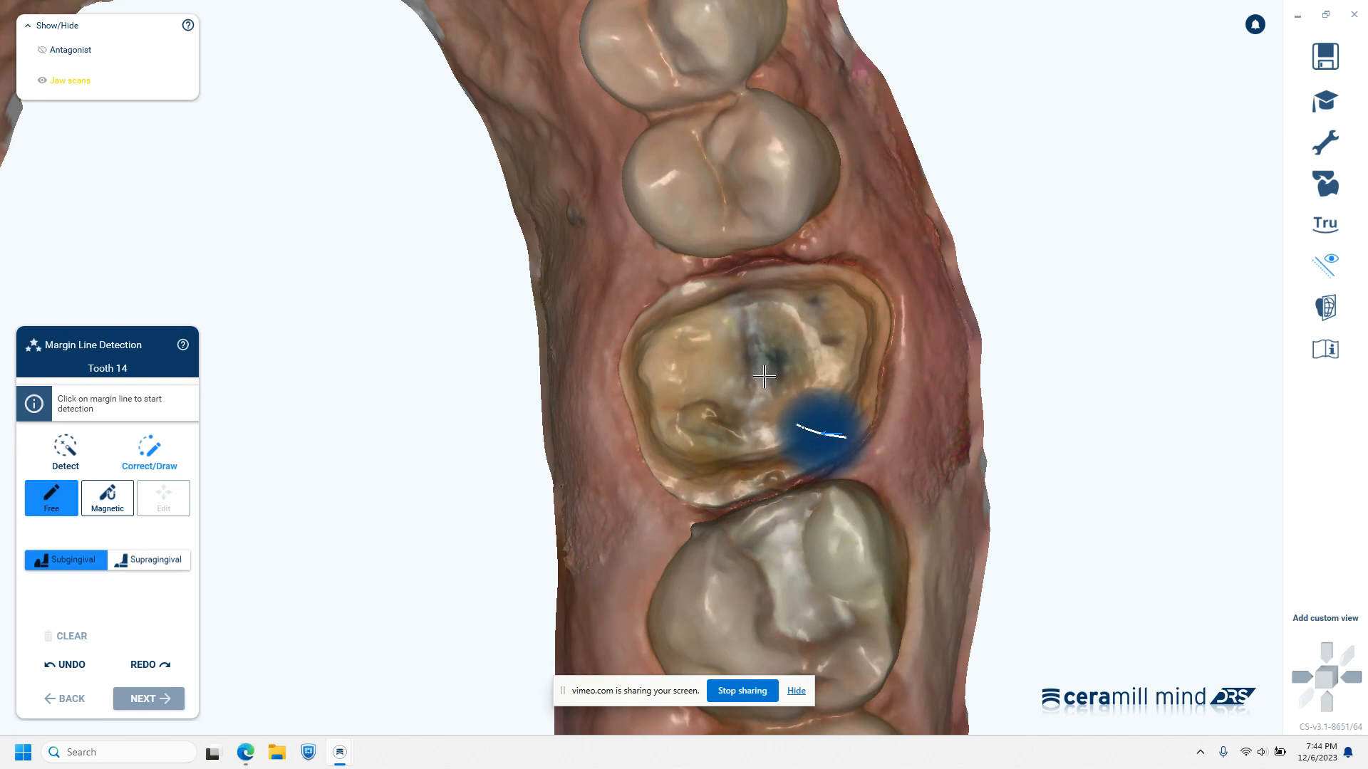
scroll(896, 455, "up", 1)
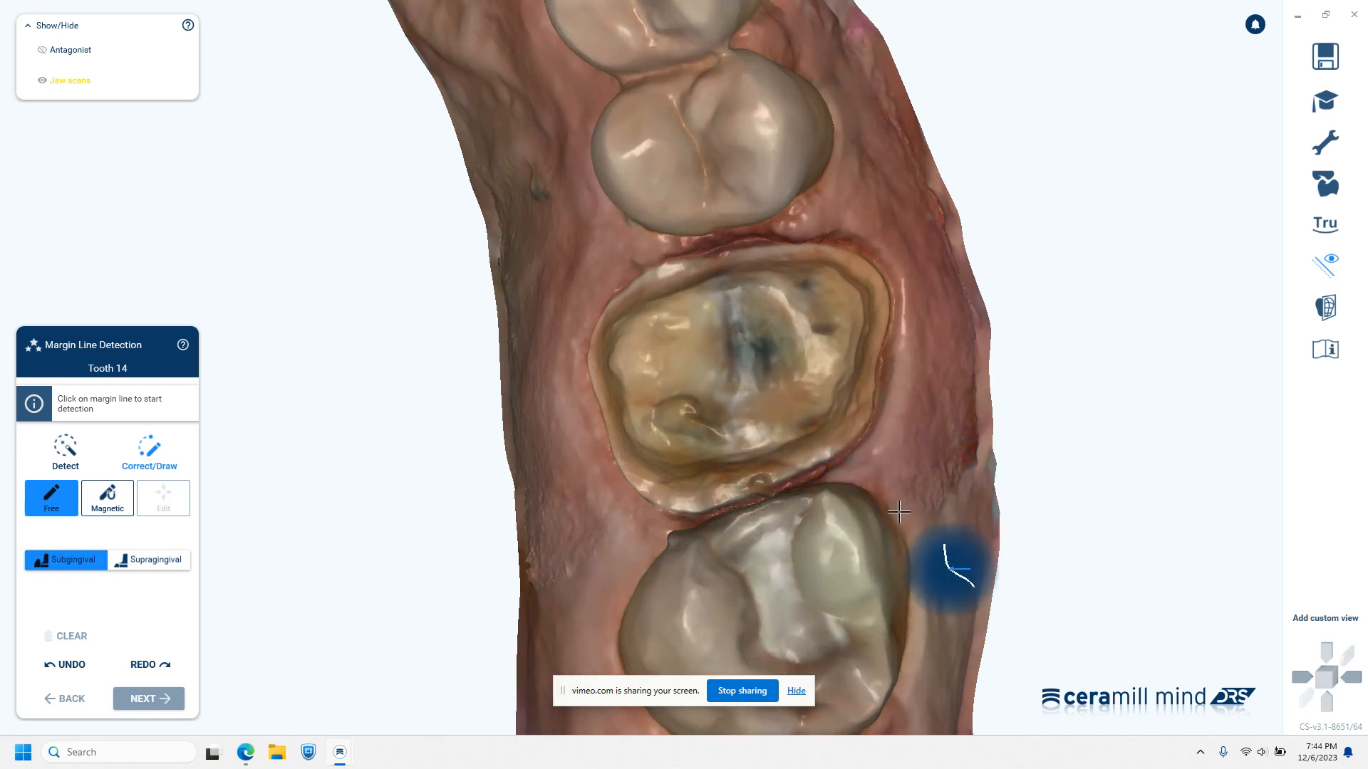
left_click(909, 441)
middle_click_drag(916, 443, 978, 470)
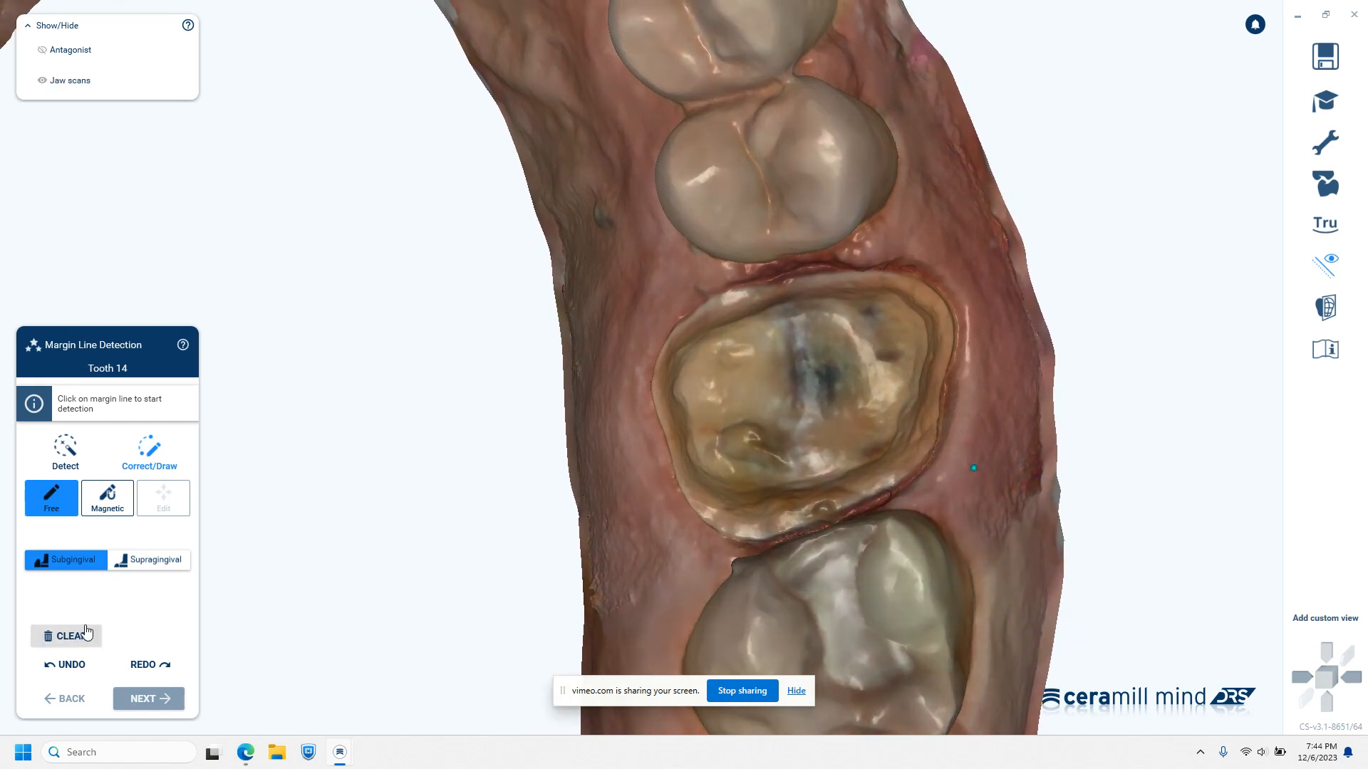
left_click(87, 637)
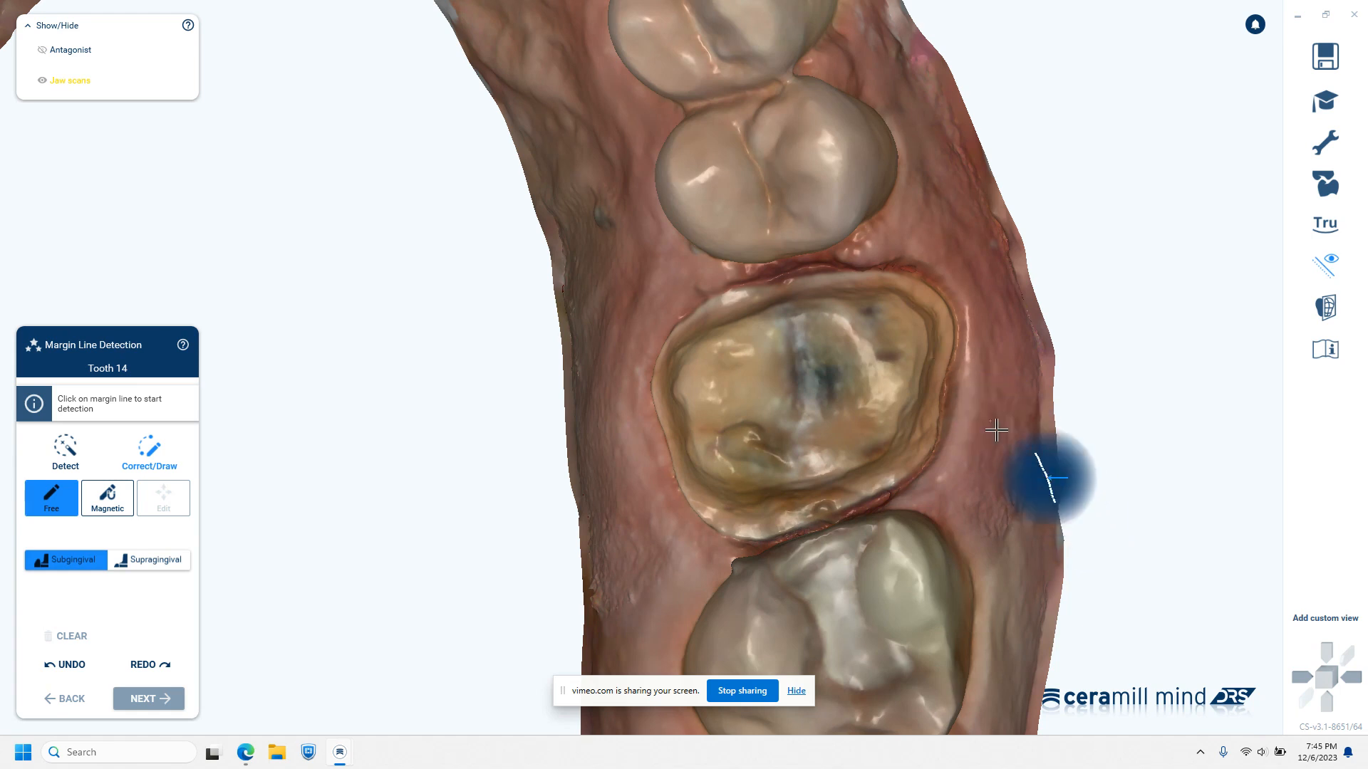
scroll(1023, 464, "up", 3)
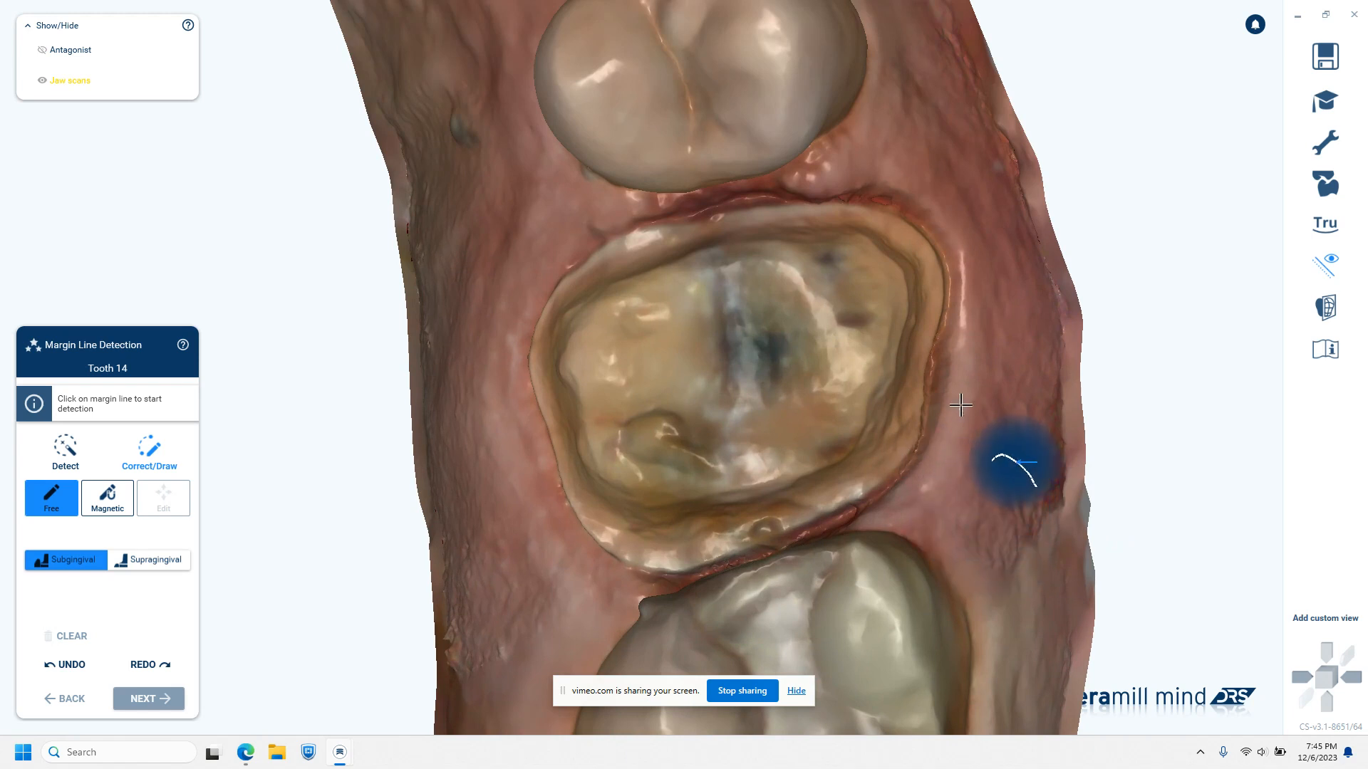
left_click(956, 433)
middle_click_drag(964, 436, 1040, 471)
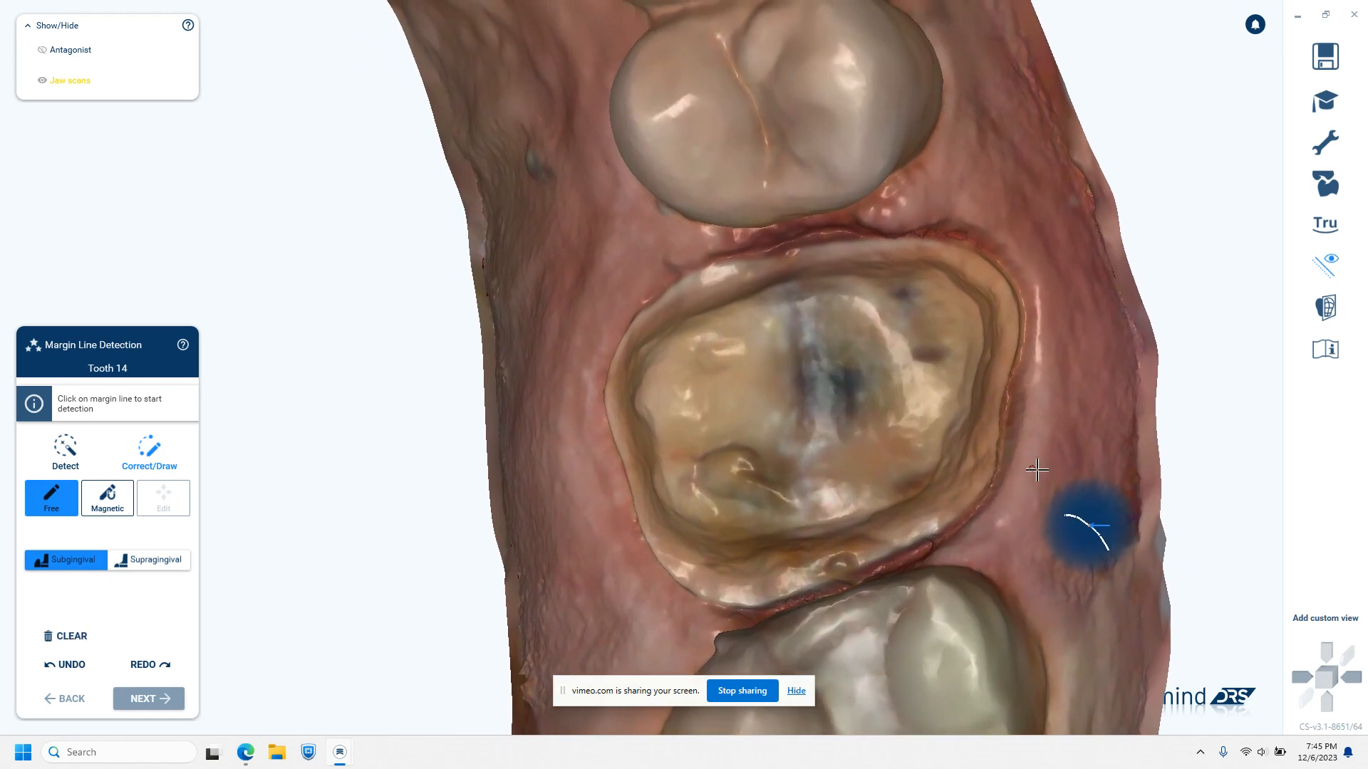
left_click(72, 636)
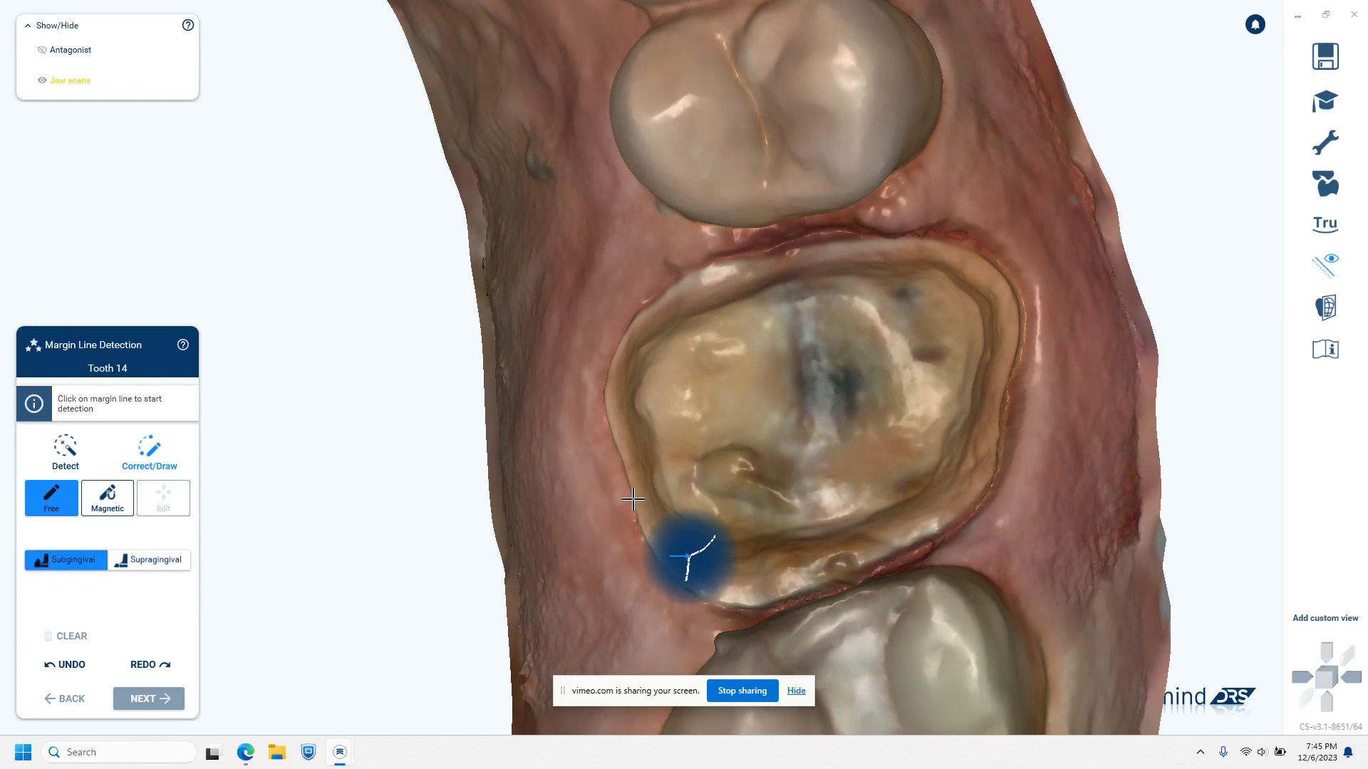
Start a free-drawn margin line on tooth 14, tracing the palatal edge from the distal side to the mesiopalatal corner
left_click(632, 498)
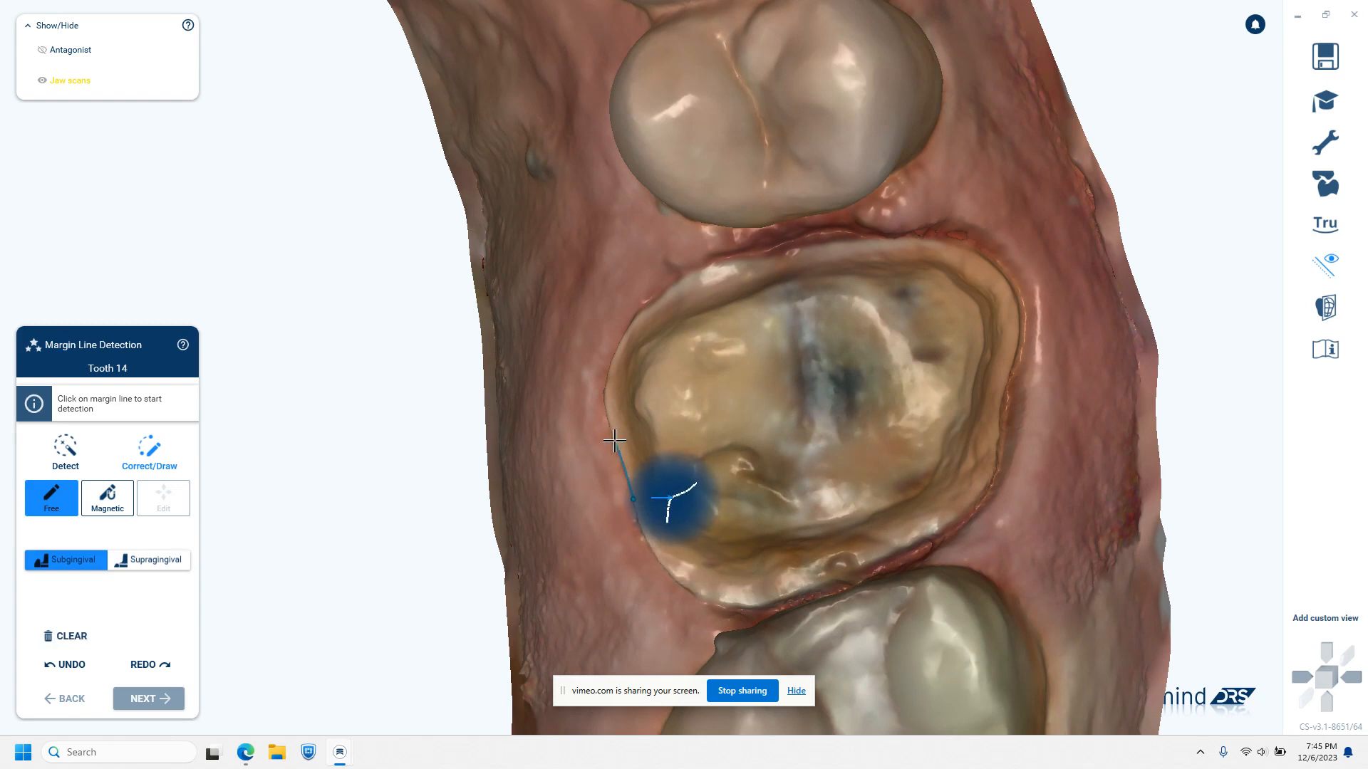
left_click(614, 442)
left_click(604, 405)
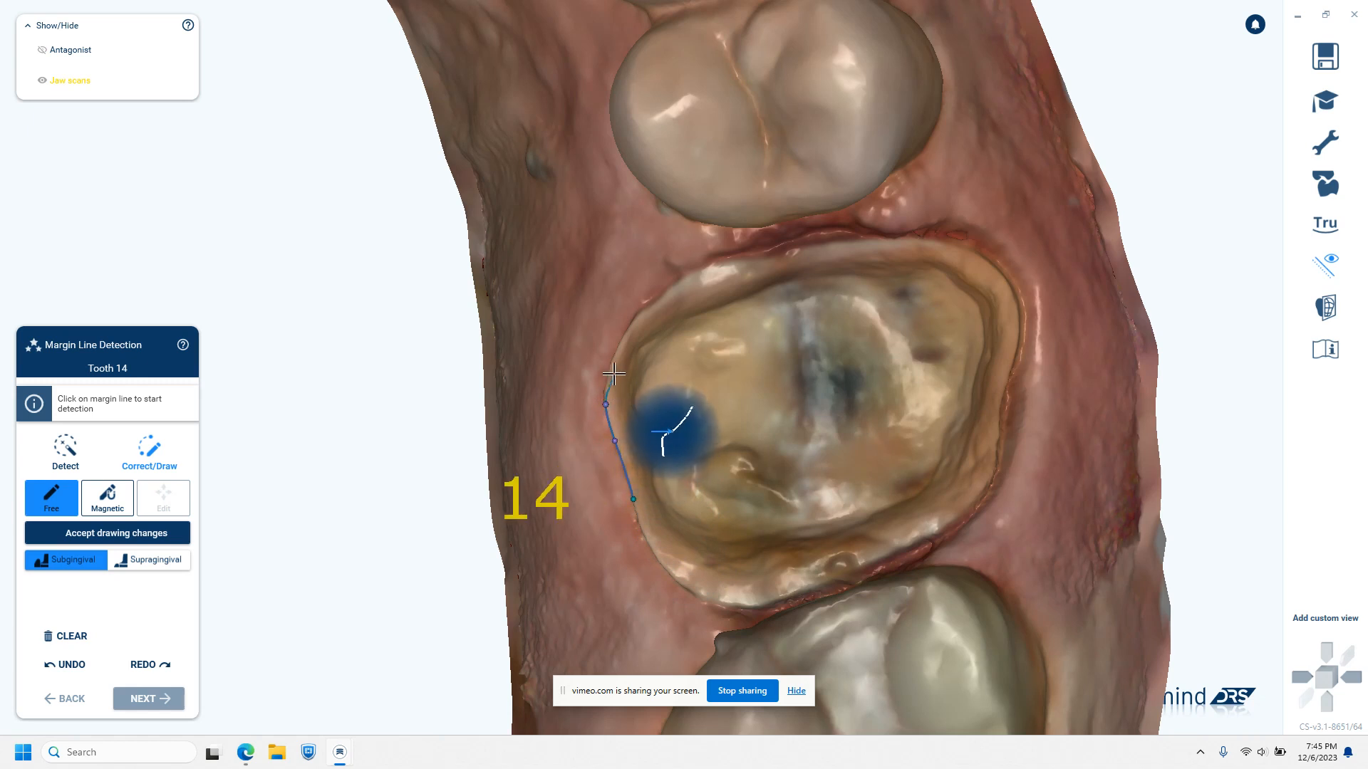
left_click(611, 366)
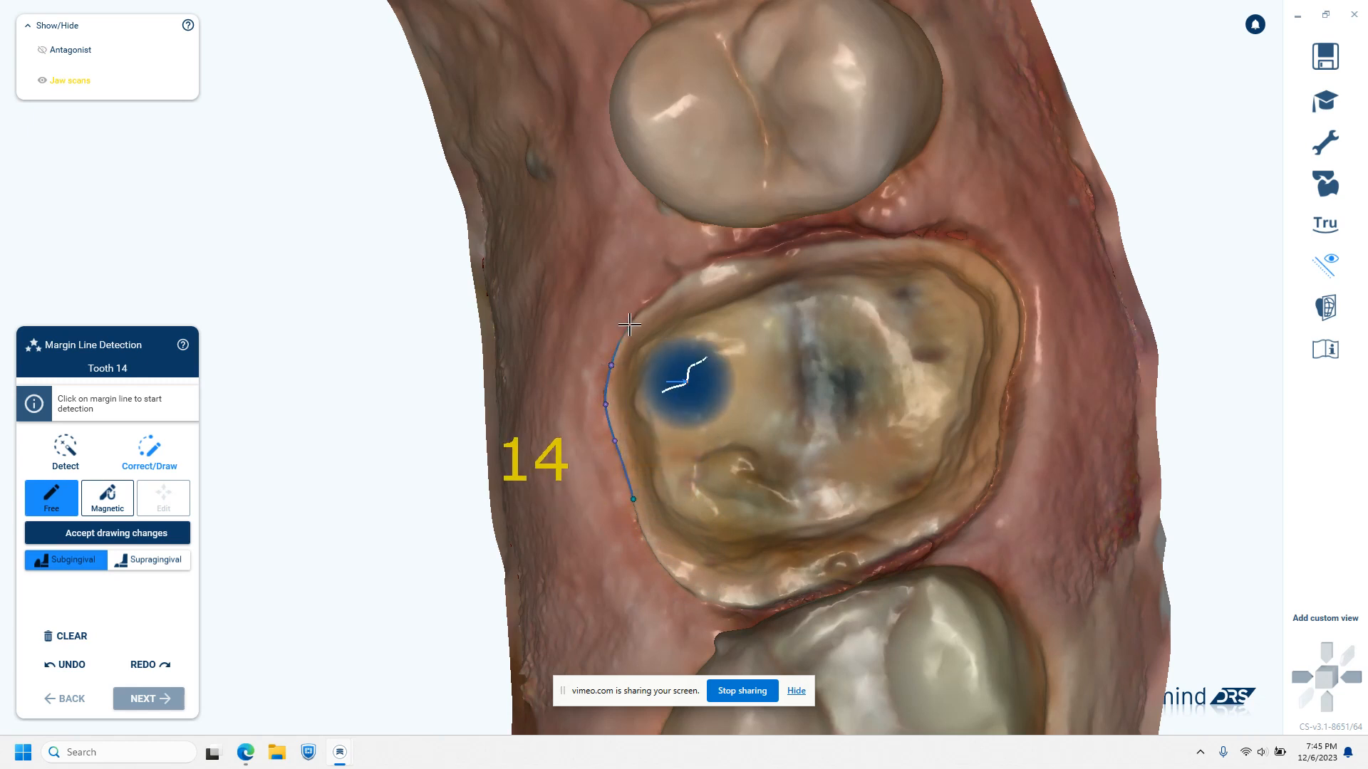
left_click(628, 325)
left_click(657, 300)
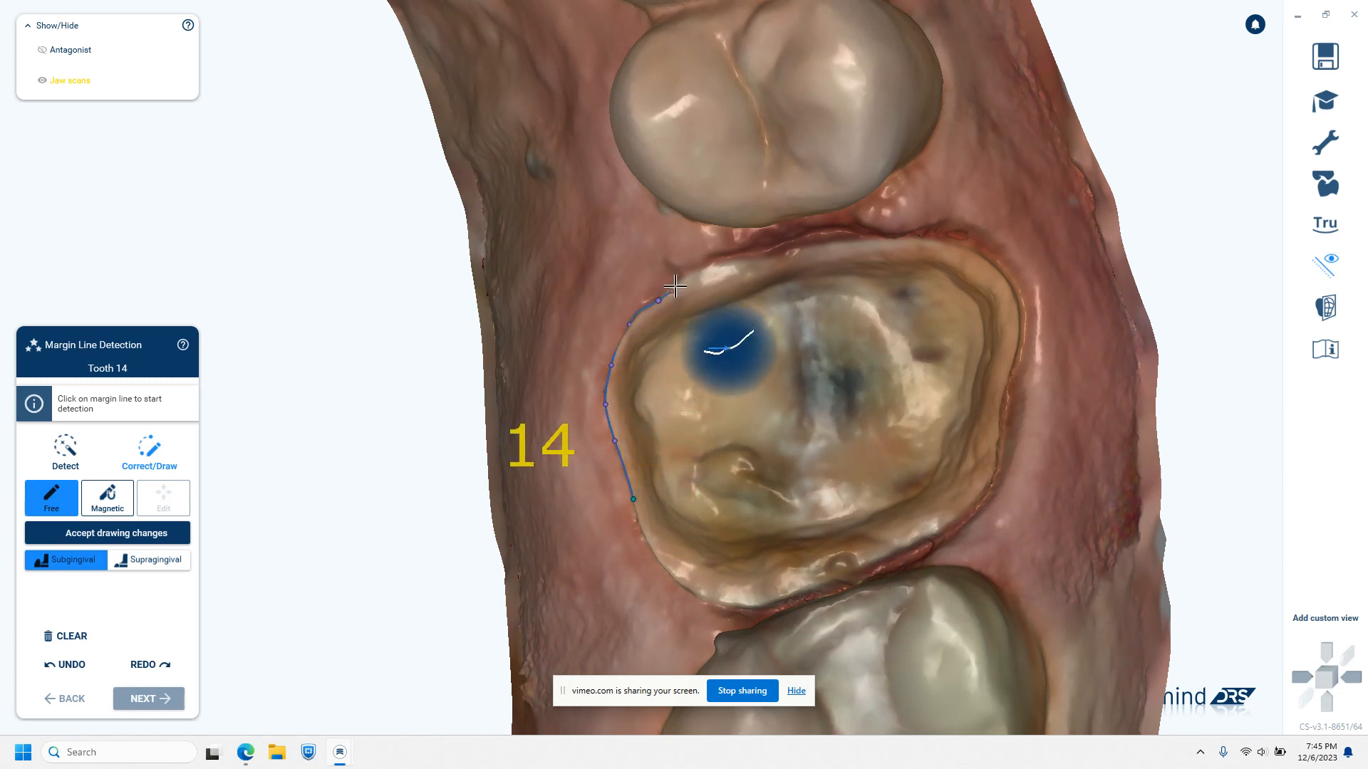
left_click(688, 277)
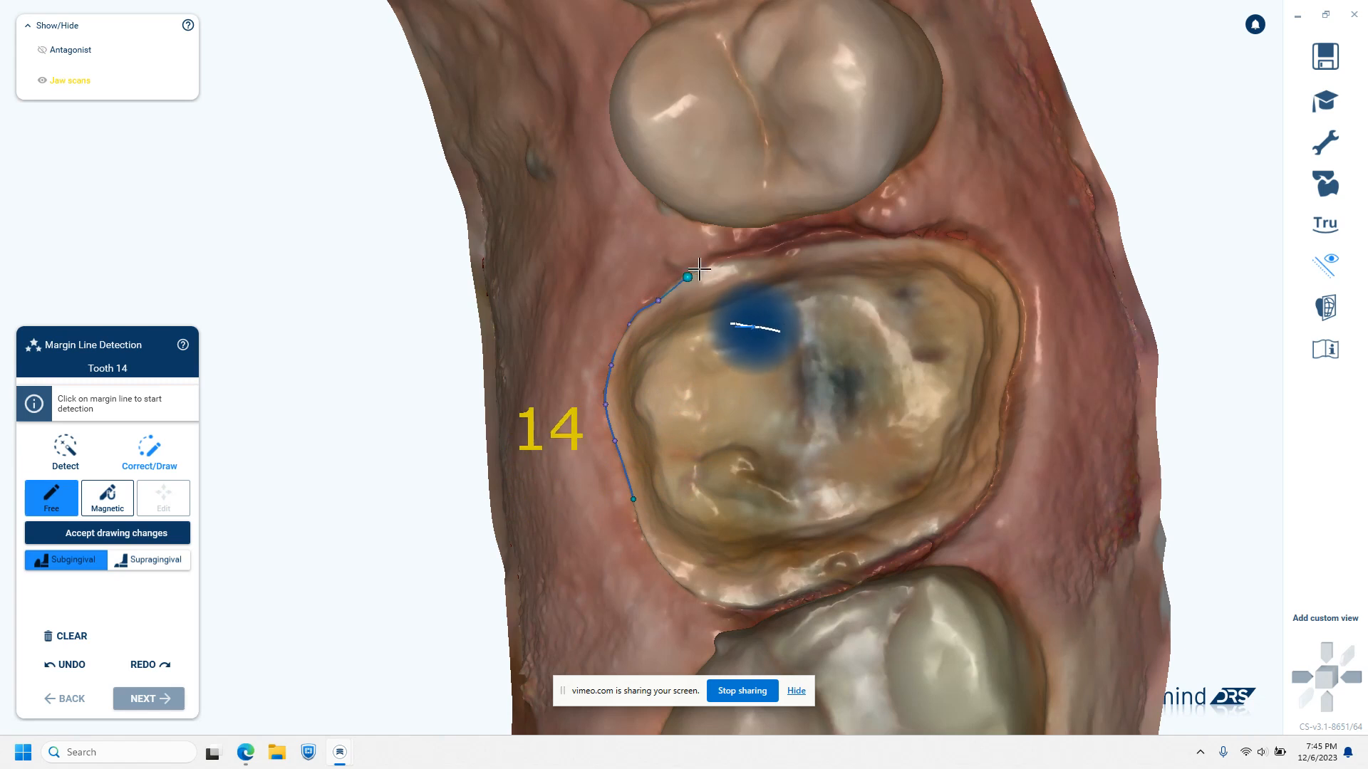
Continue the margin line along the mesial edge of the tooth 14 preparation to its mesiobuccal corner
left_click(738, 261)
left_click(787, 252)
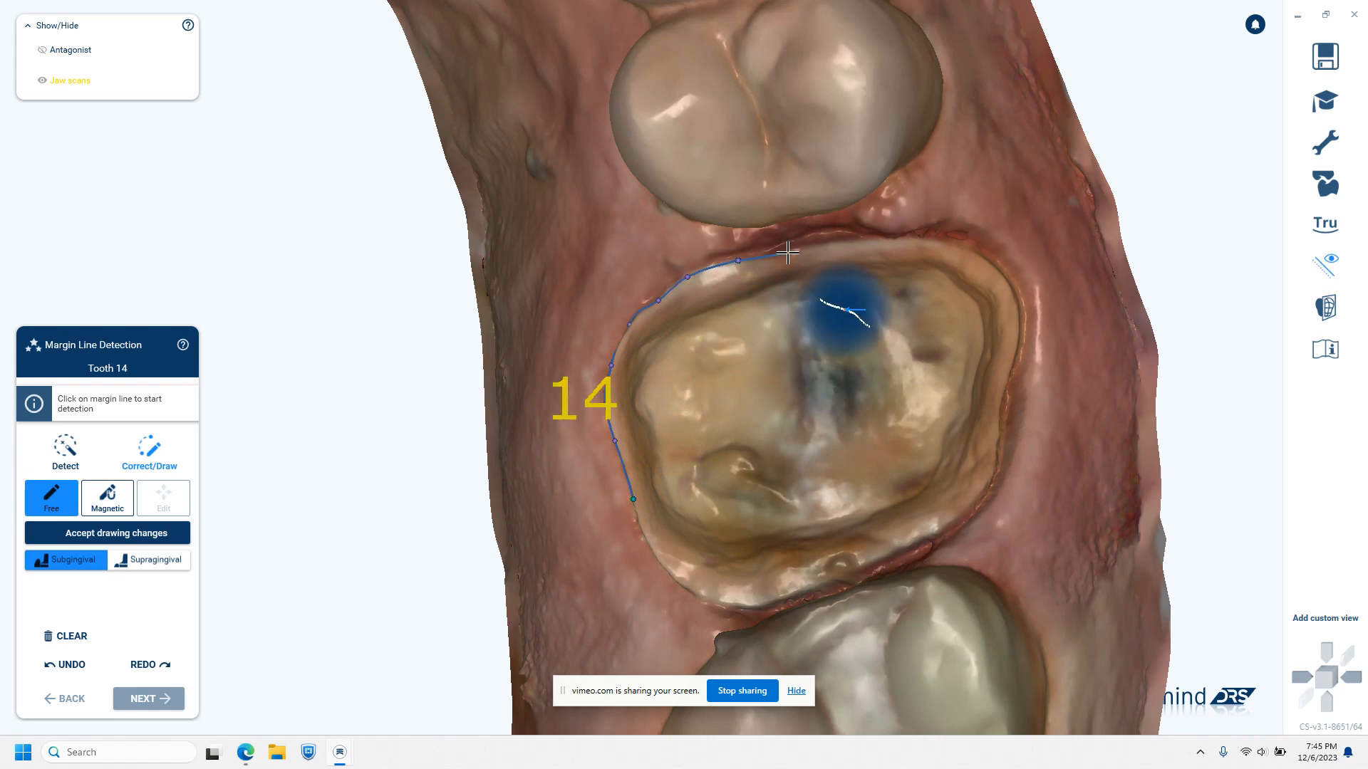
left_click(830, 244)
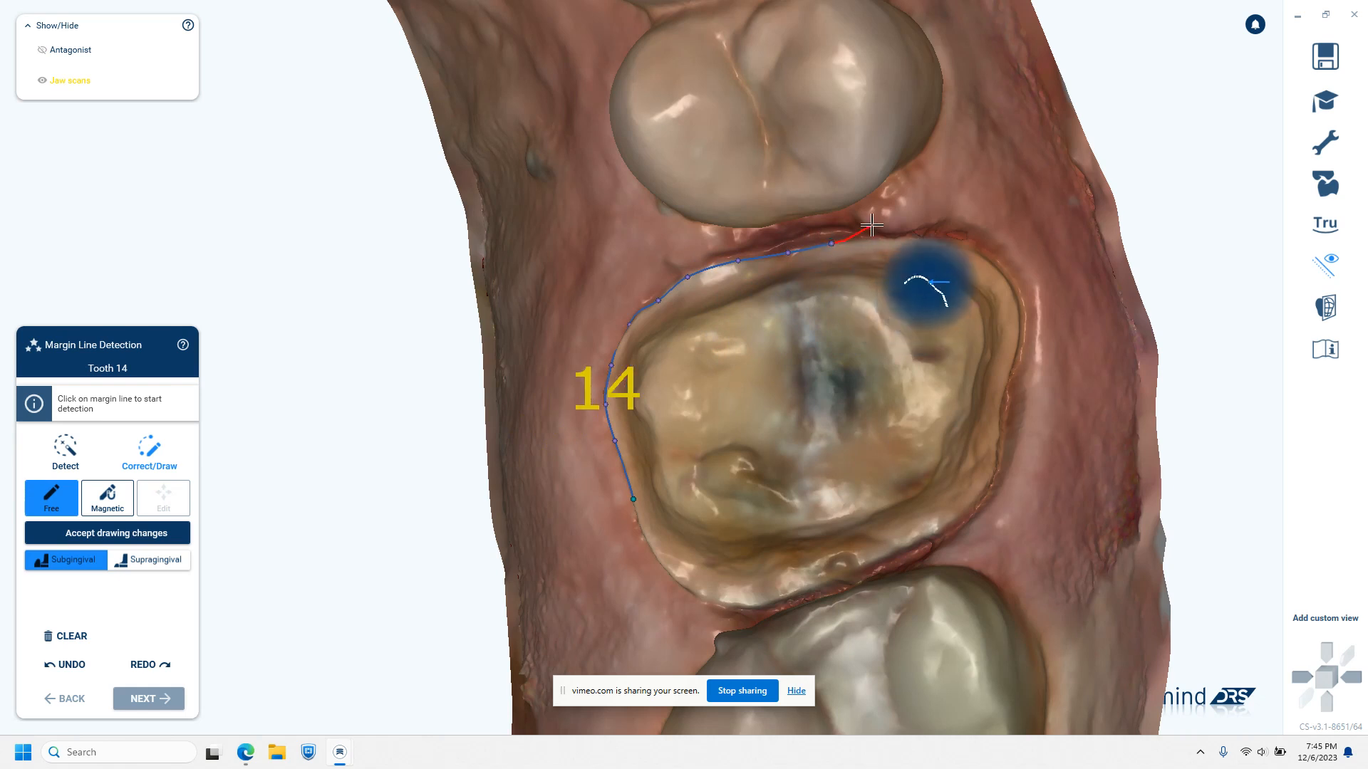
left_click(899, 241)
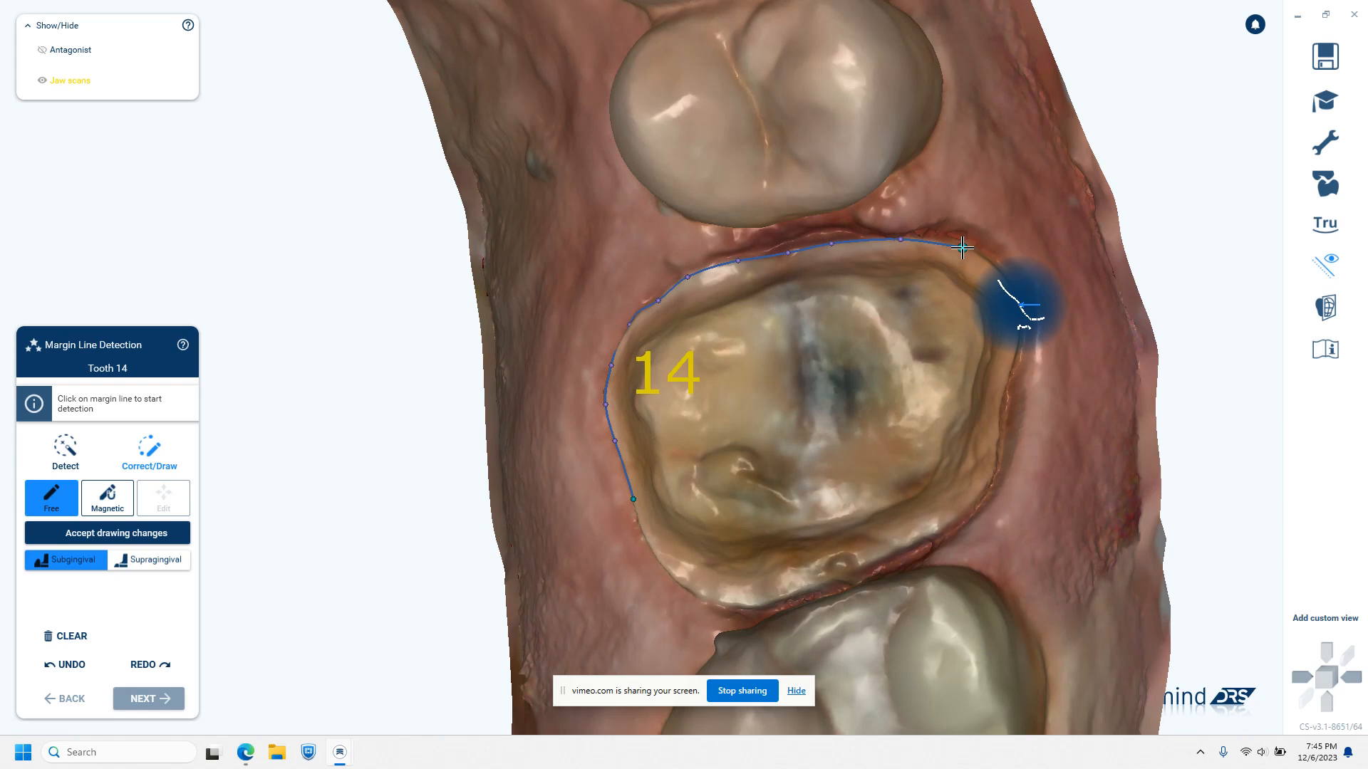
left_click(962, 247)
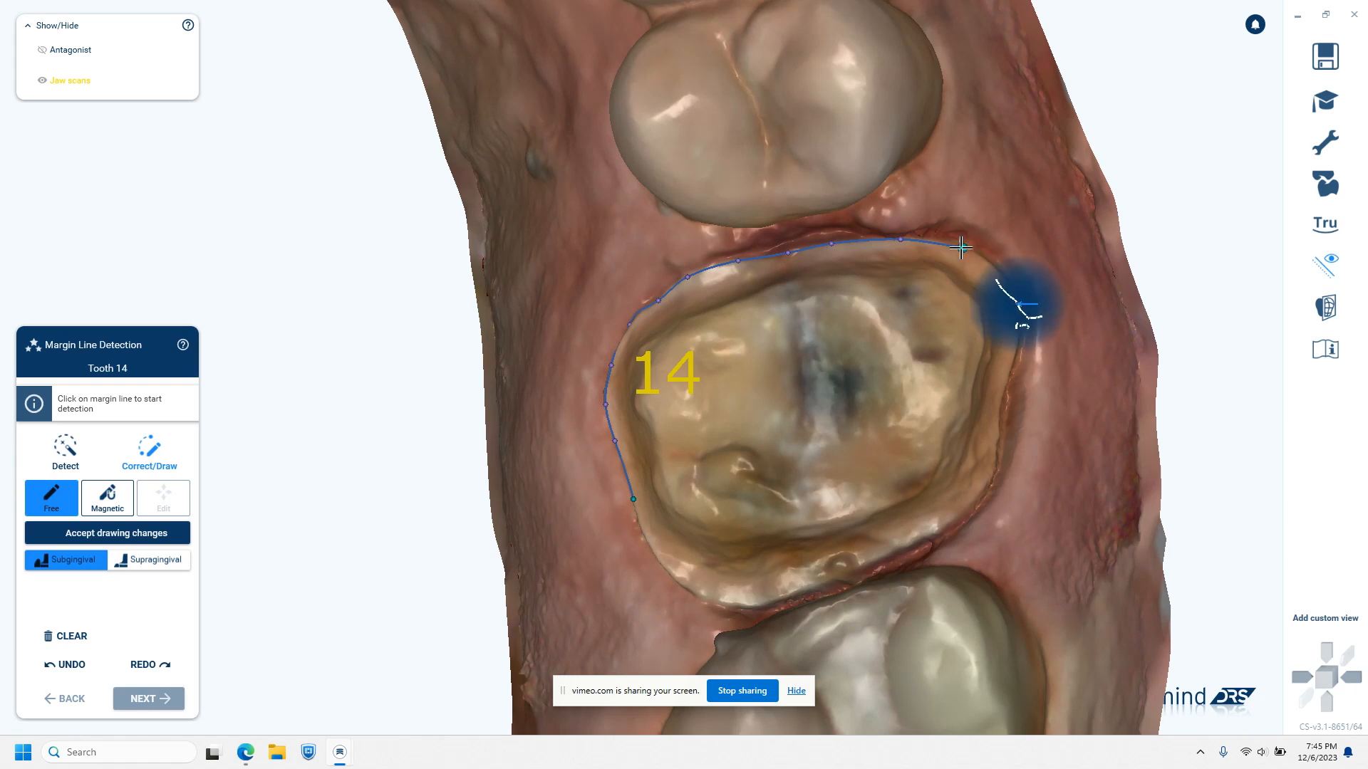
Trace the margin line around the mesiobuccal corner and along the buccal edge of the tooth 14 preparation
left_click(997, 269)
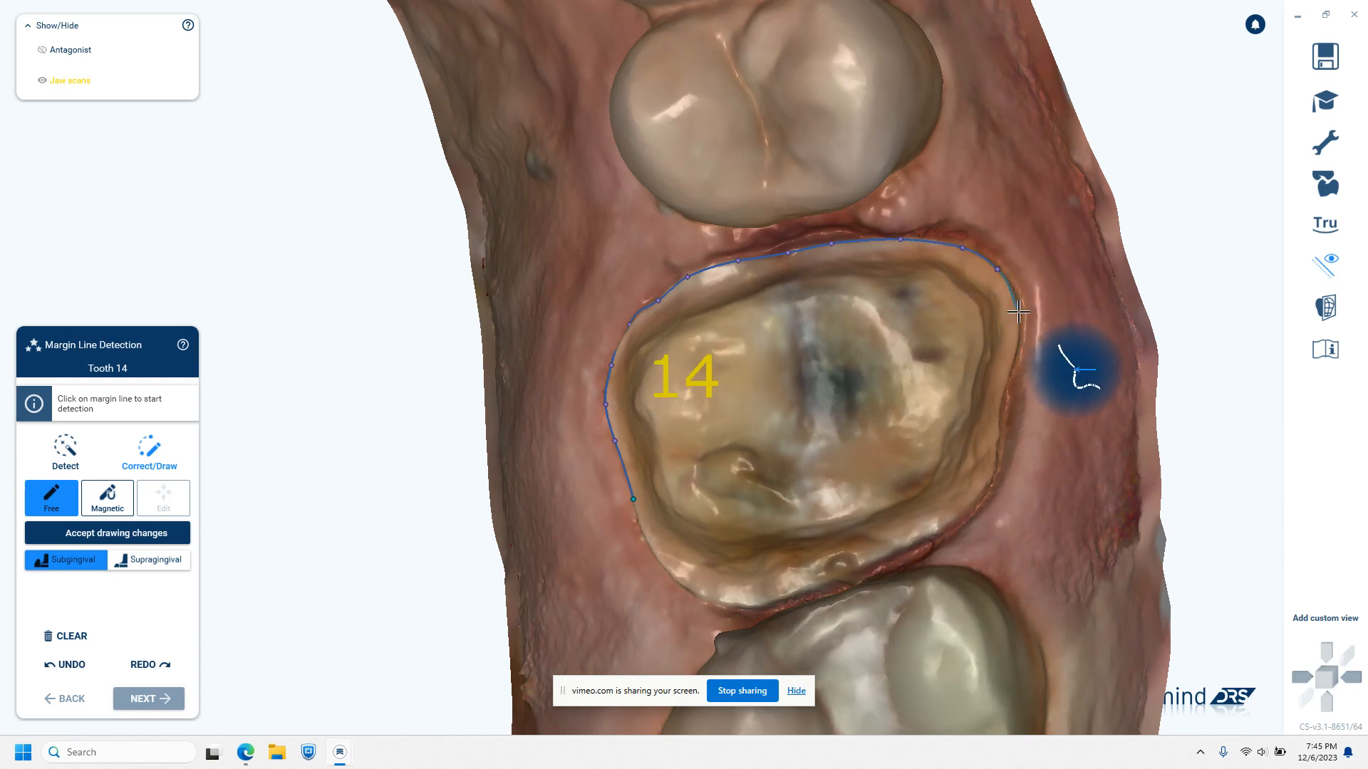
left_click(1018, 312)
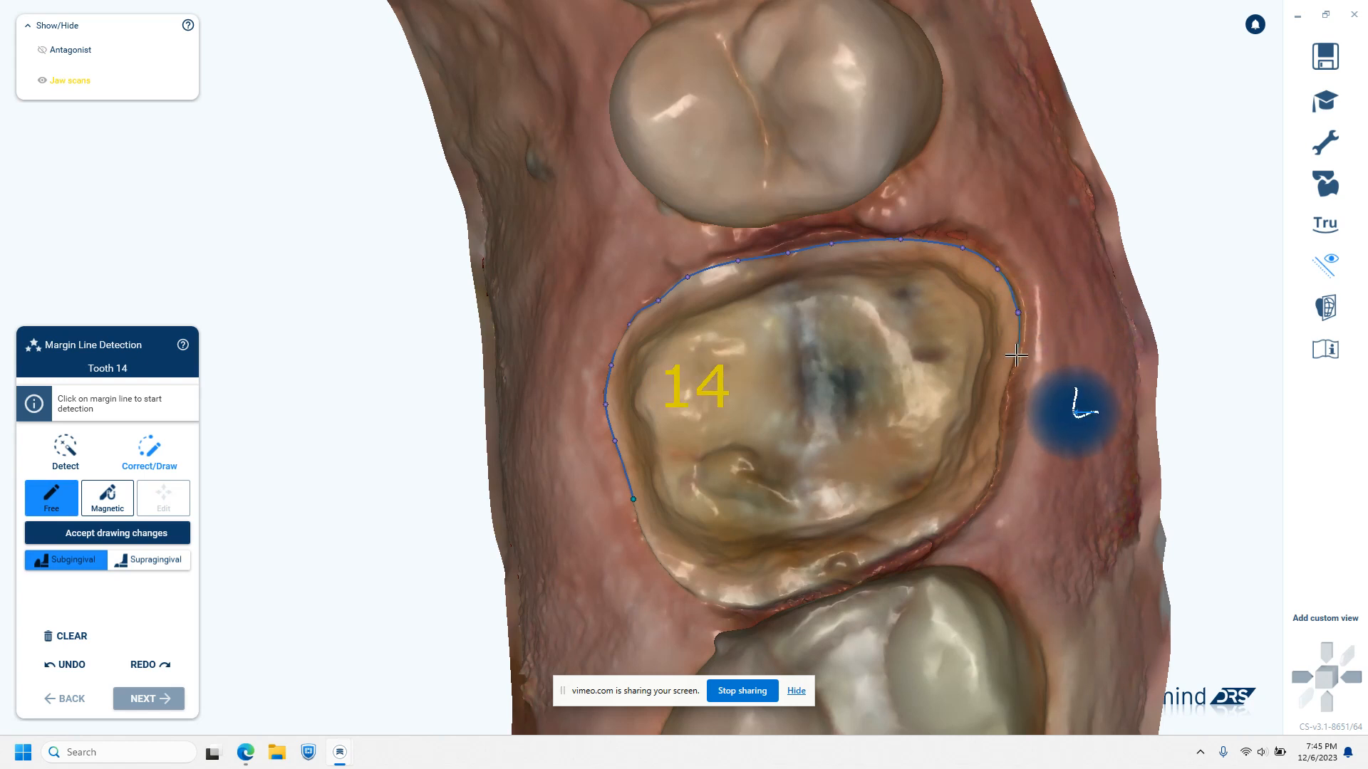
left_click(1013, 354)
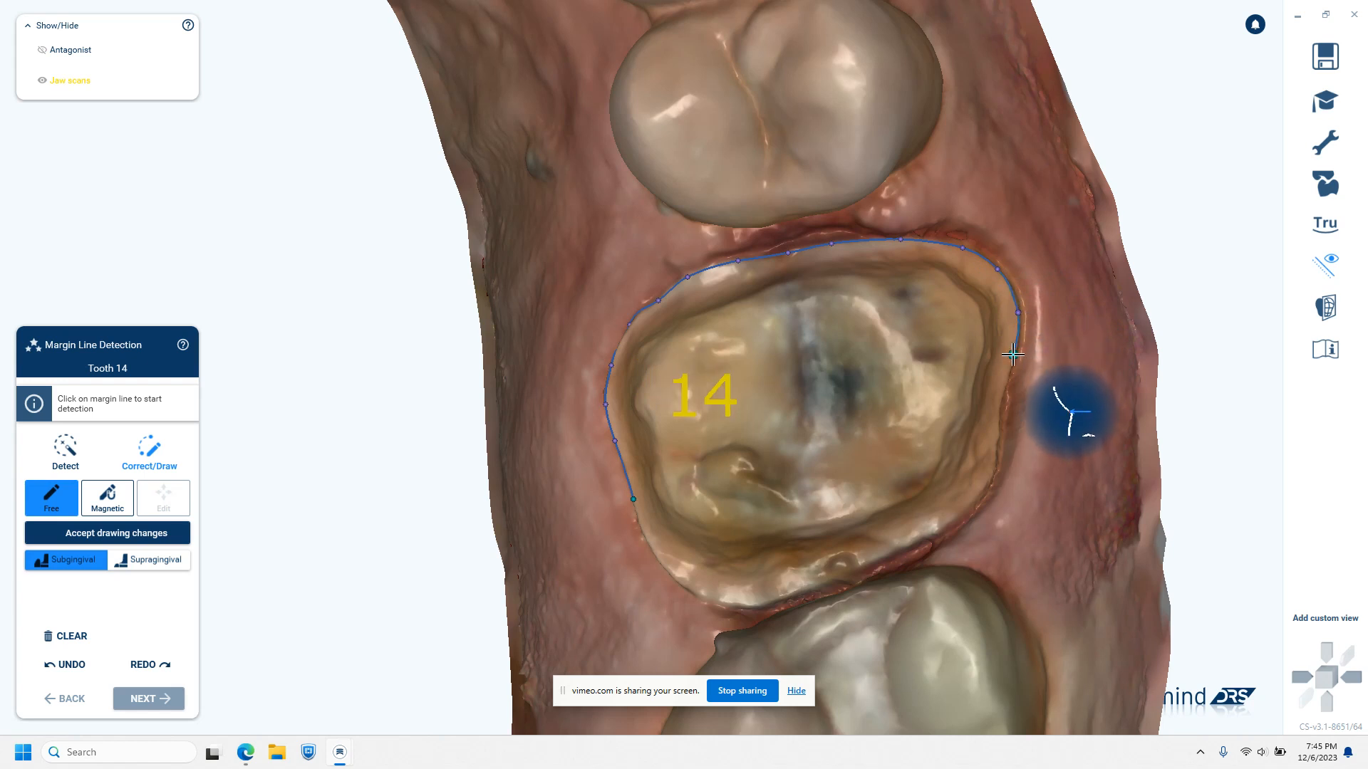
left_click(1000, 402)
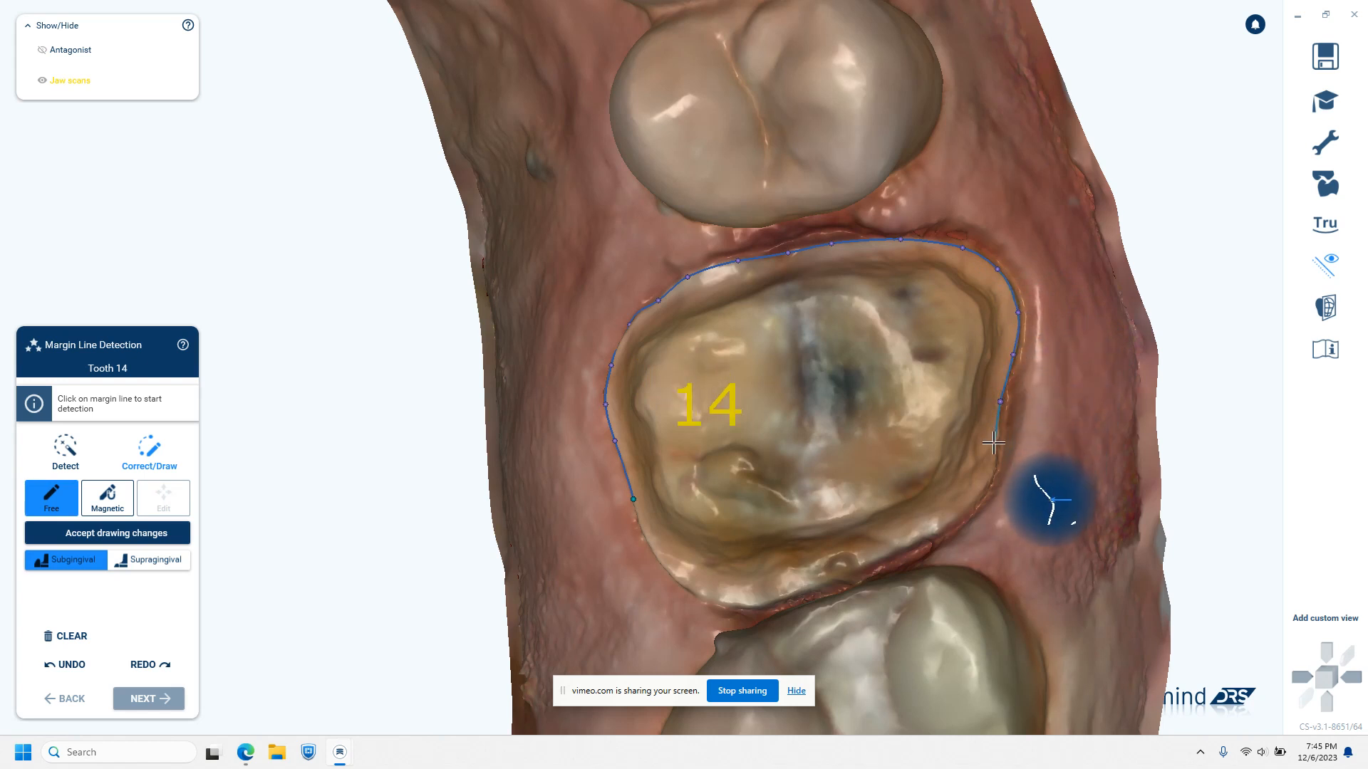
left_click(995, 443)
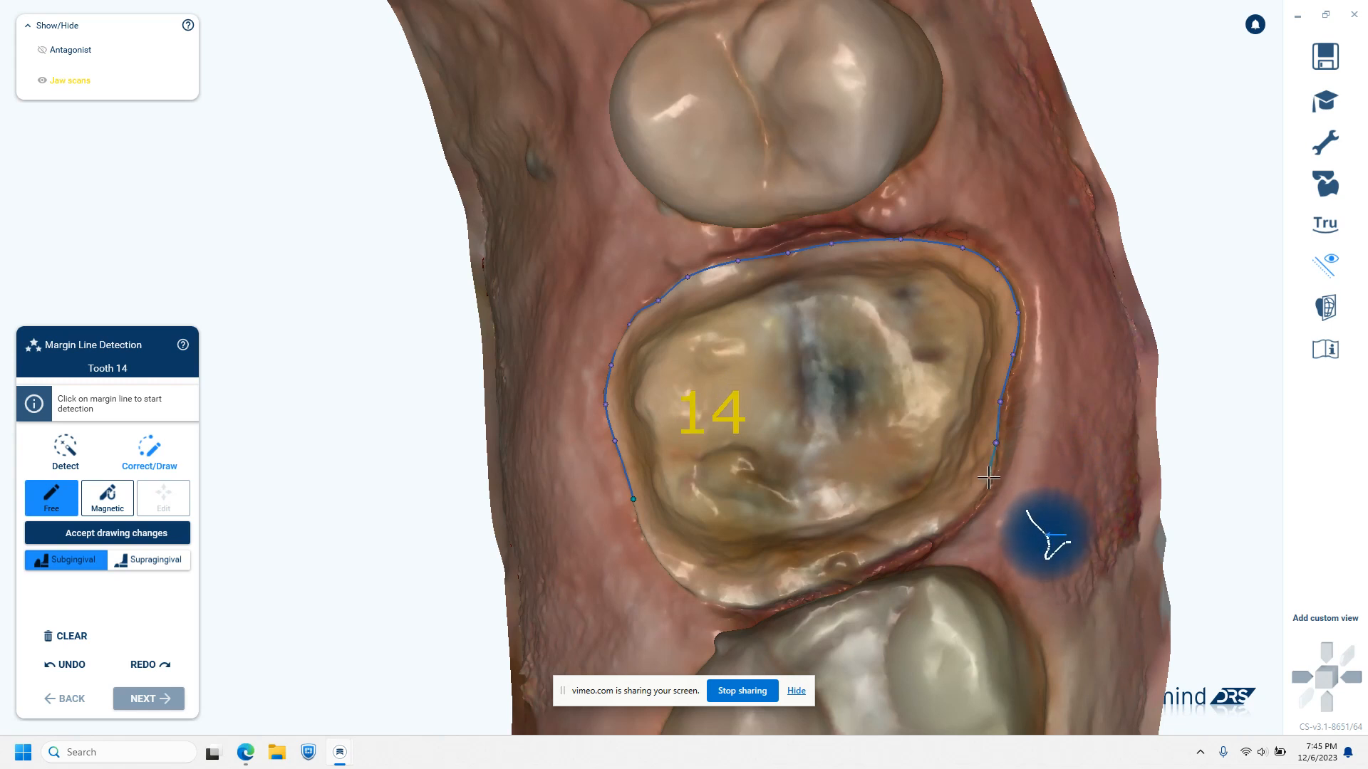
left_click(992, 474)
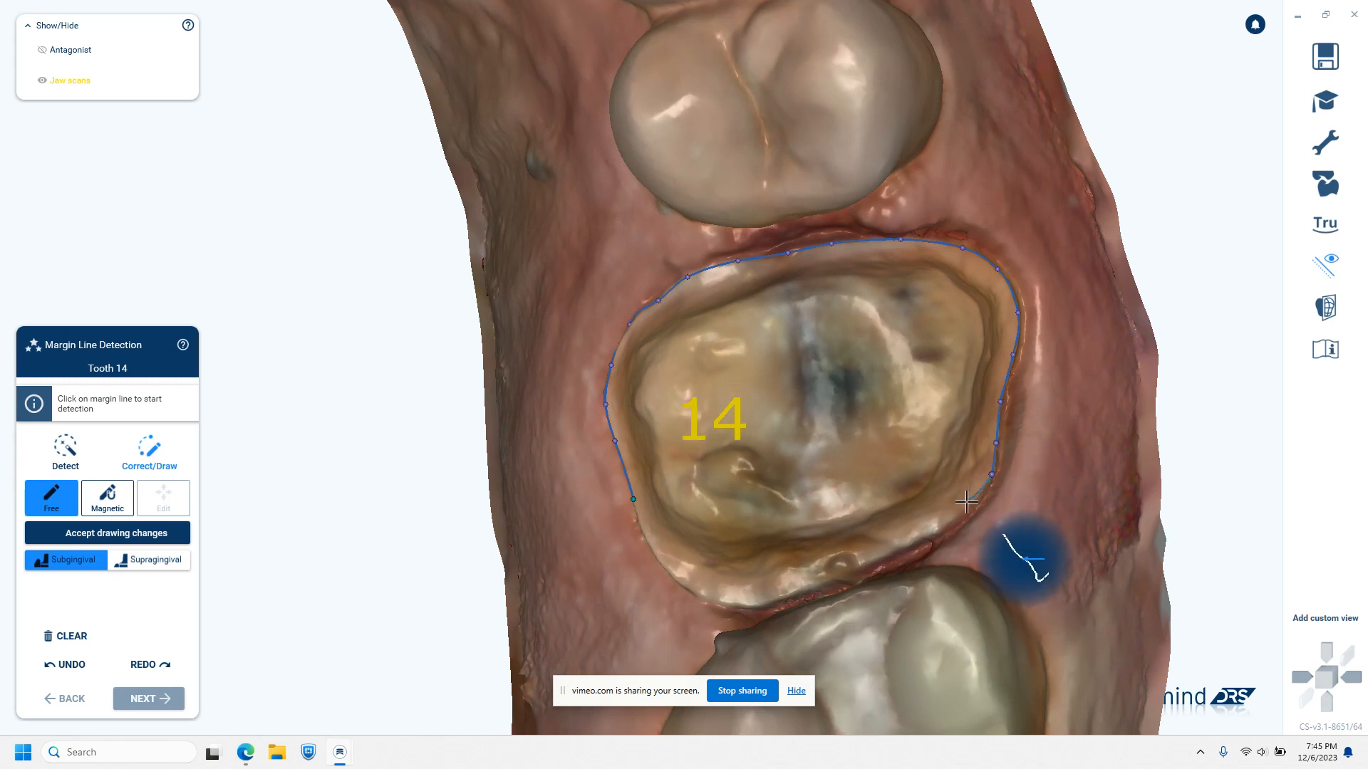
Trace the margin line around the distobuccal corner and along the distal edge facing the neighbouring molar
left_click(966, 510)
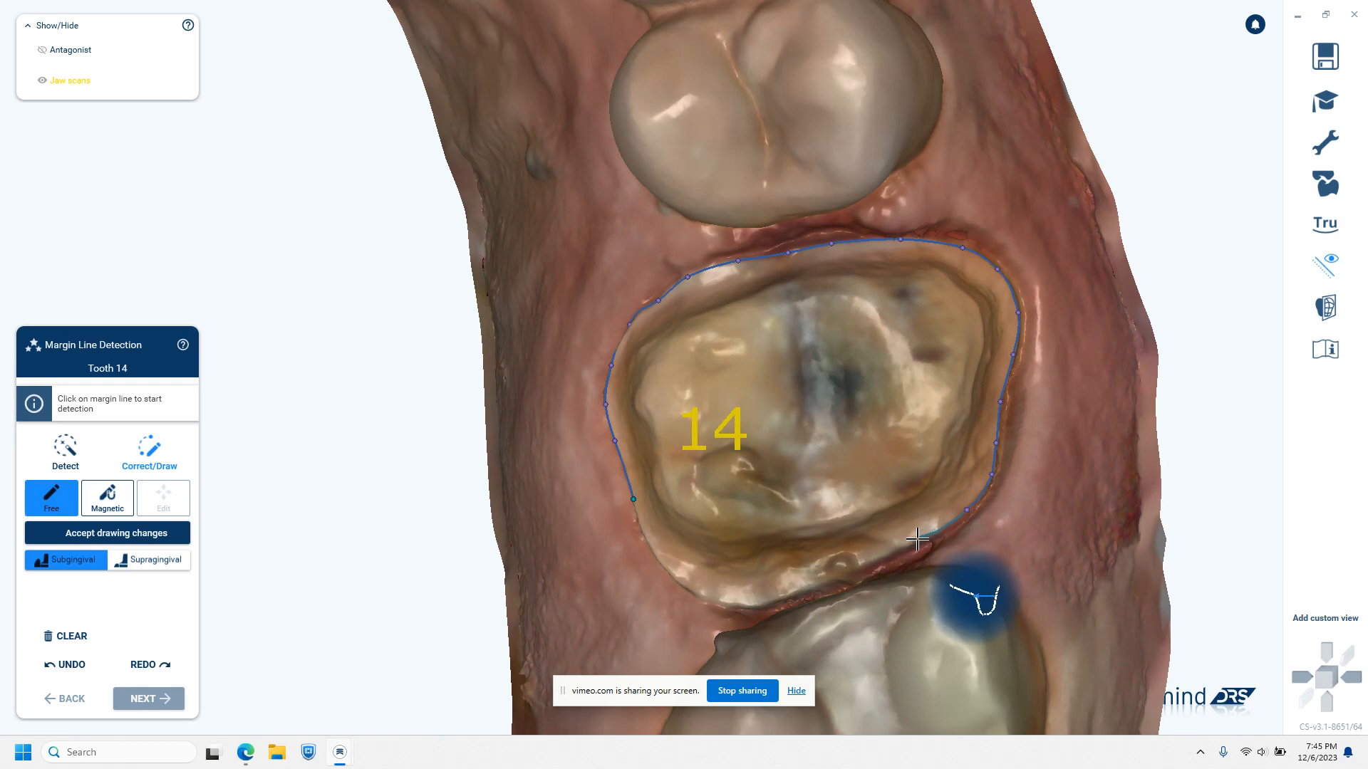
left_click(918, 539)
left_click(874, 560)
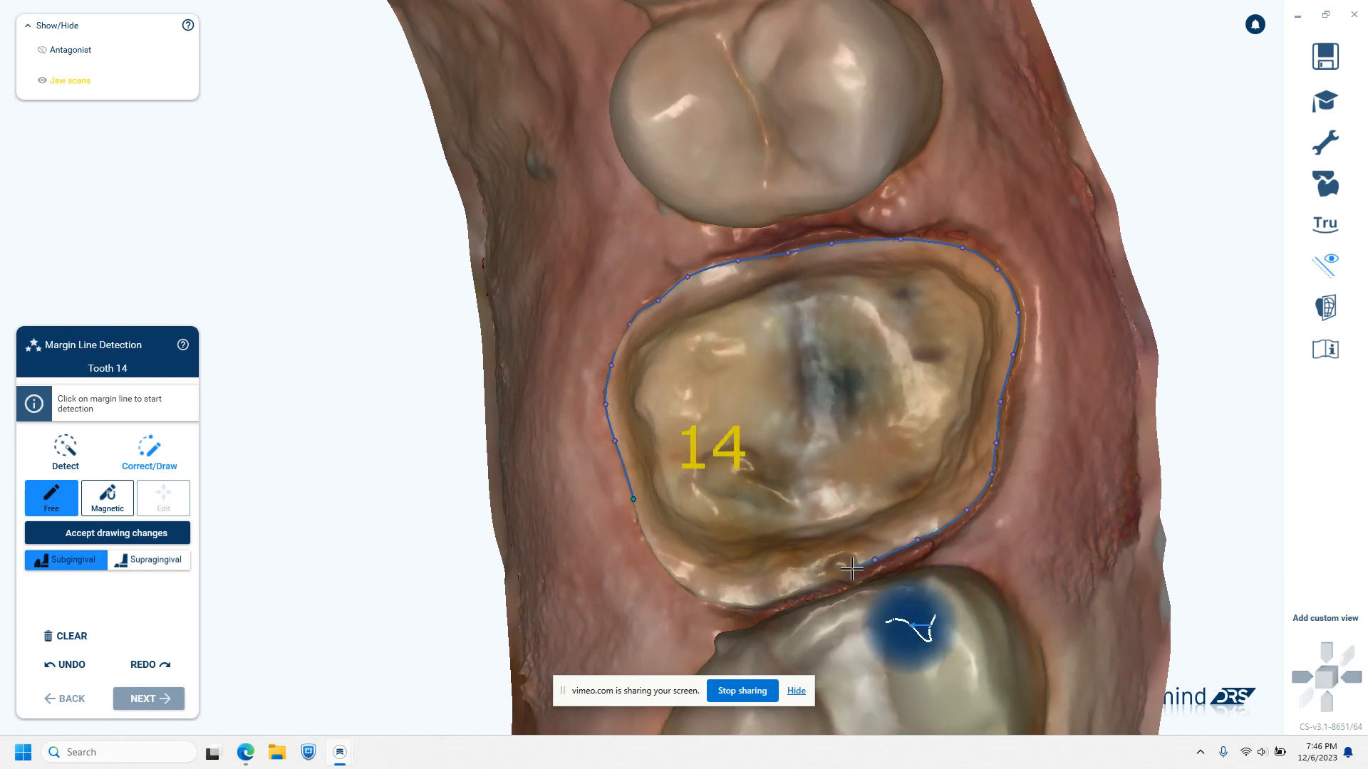
left_click(844, 570)
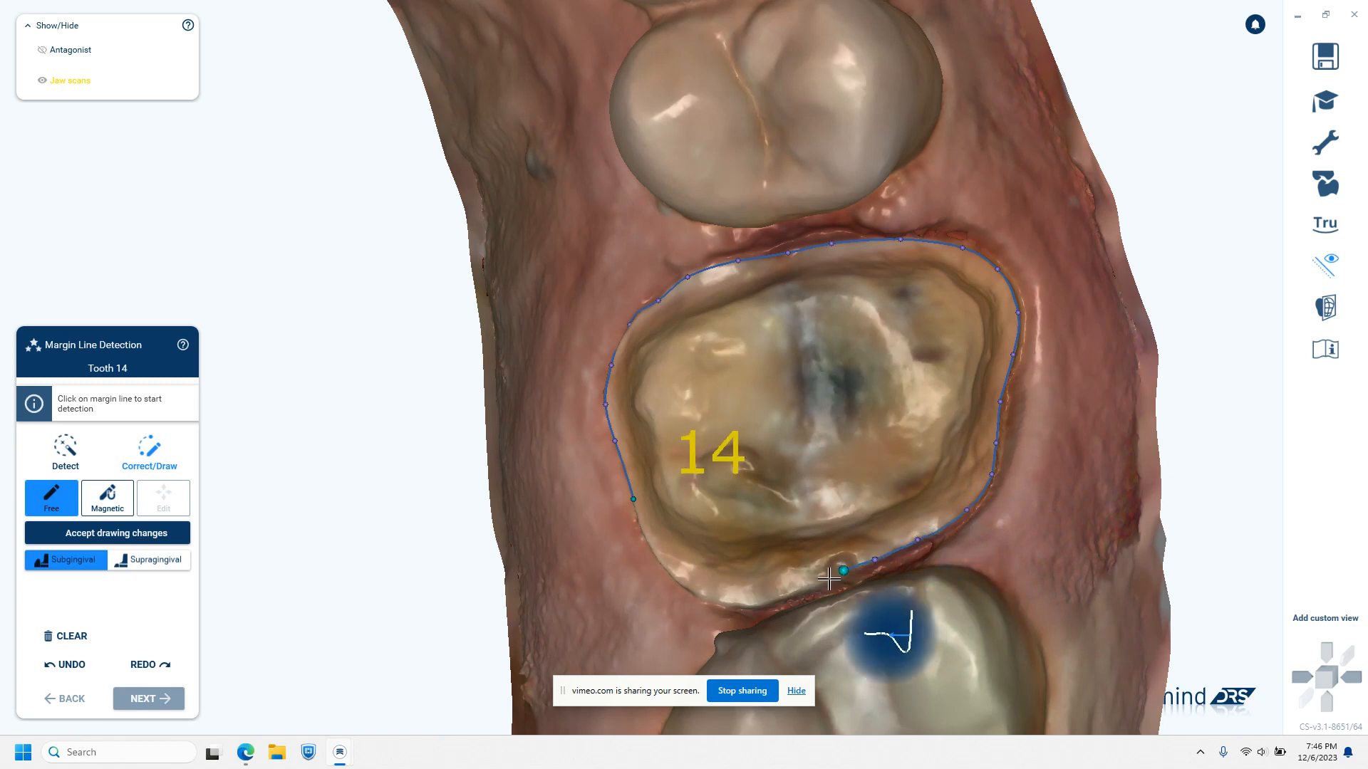
left_click(809, 585)
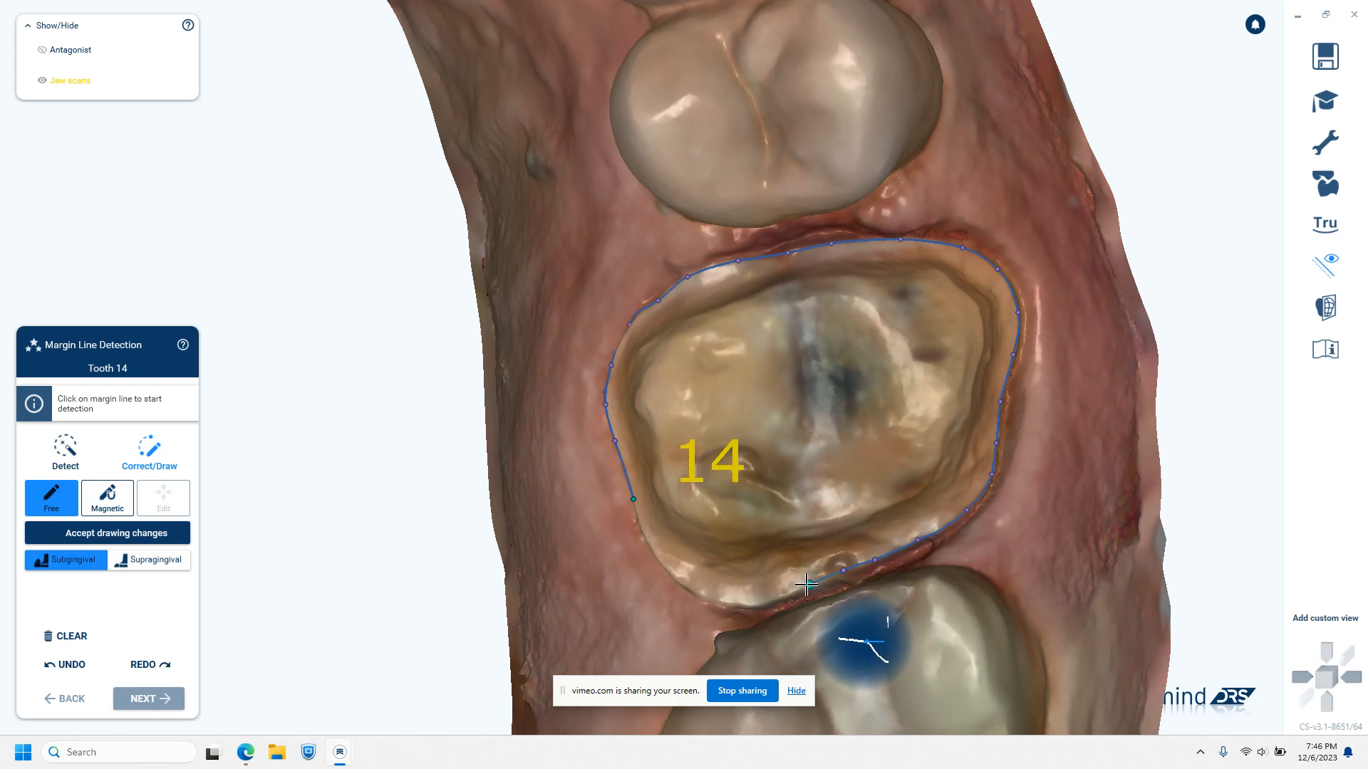
left_click(767, 602)
left_click(730, 603)
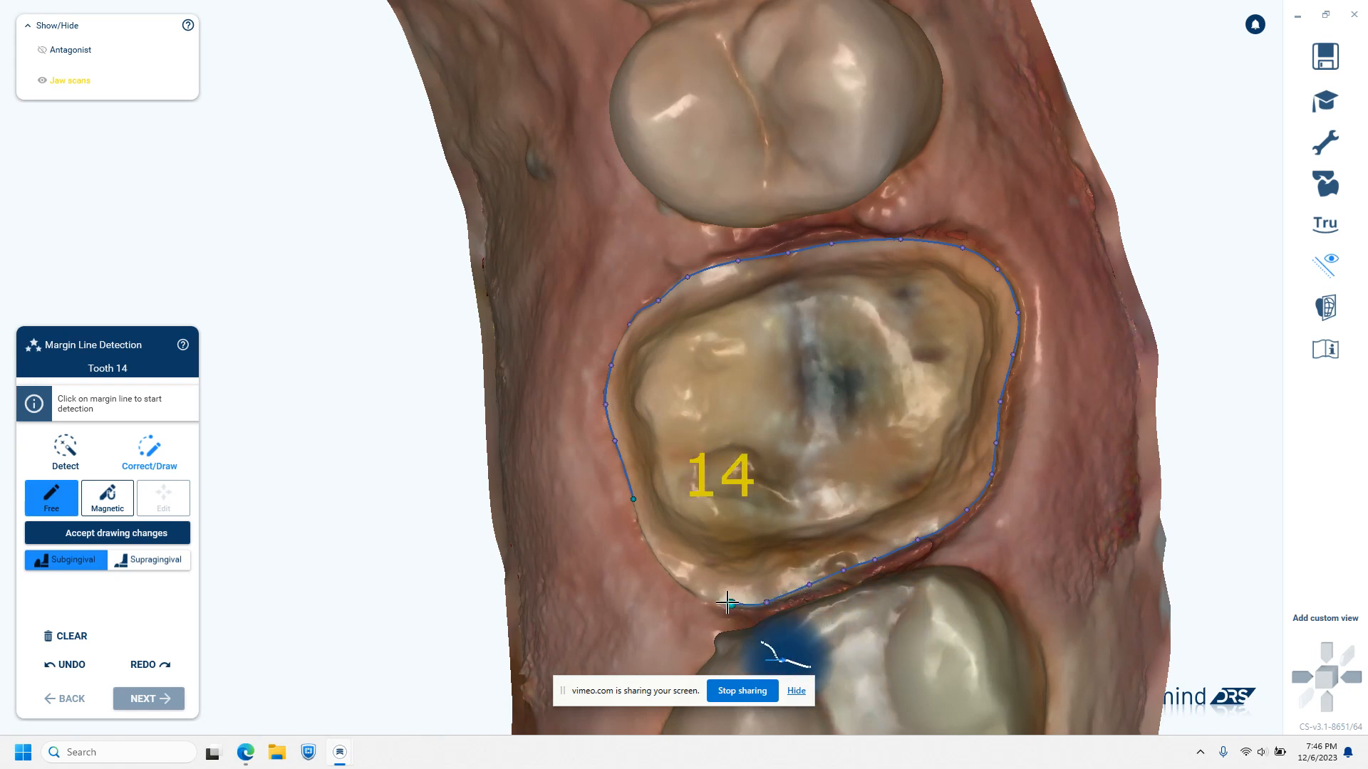
Carry the margin line around the distopalatal corner and close it at its starting point
left_click(659, 562)
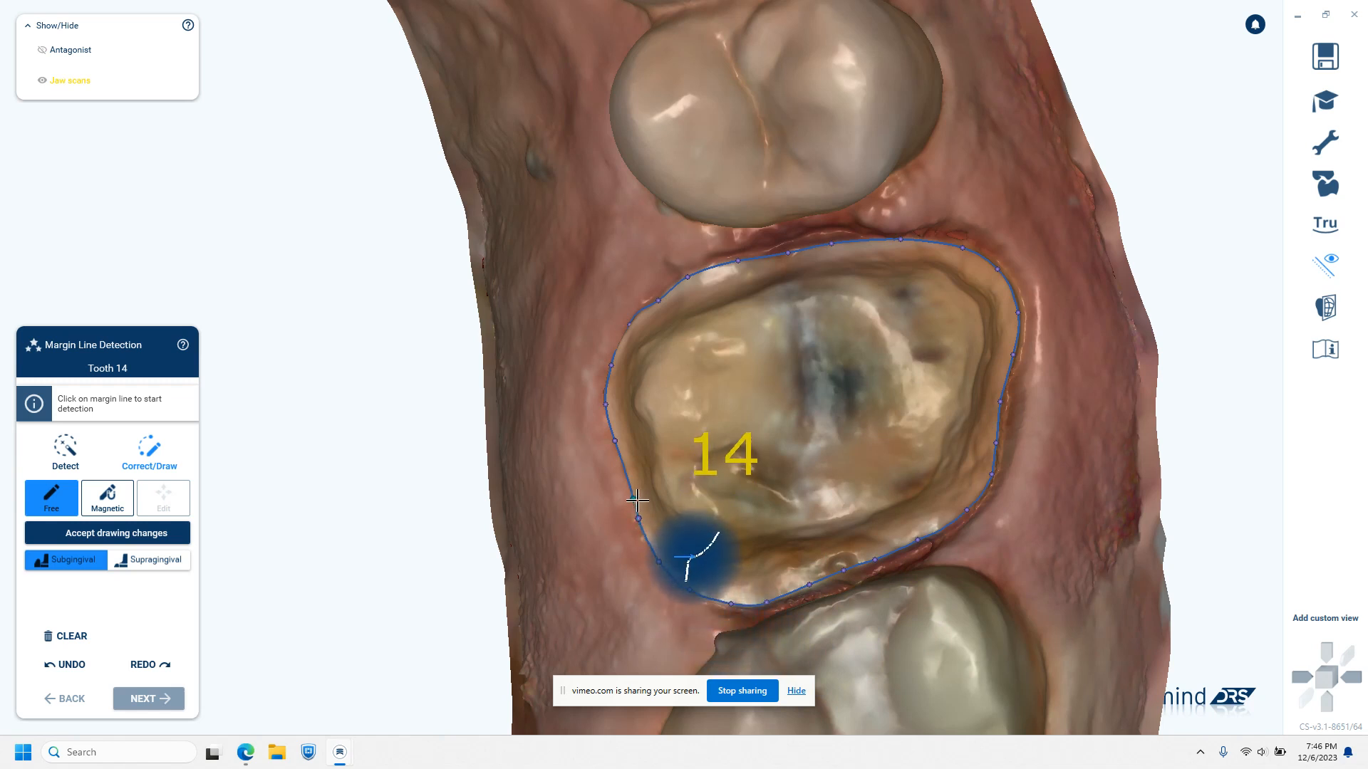
left_click(637, 499)
left_click(638, 498)
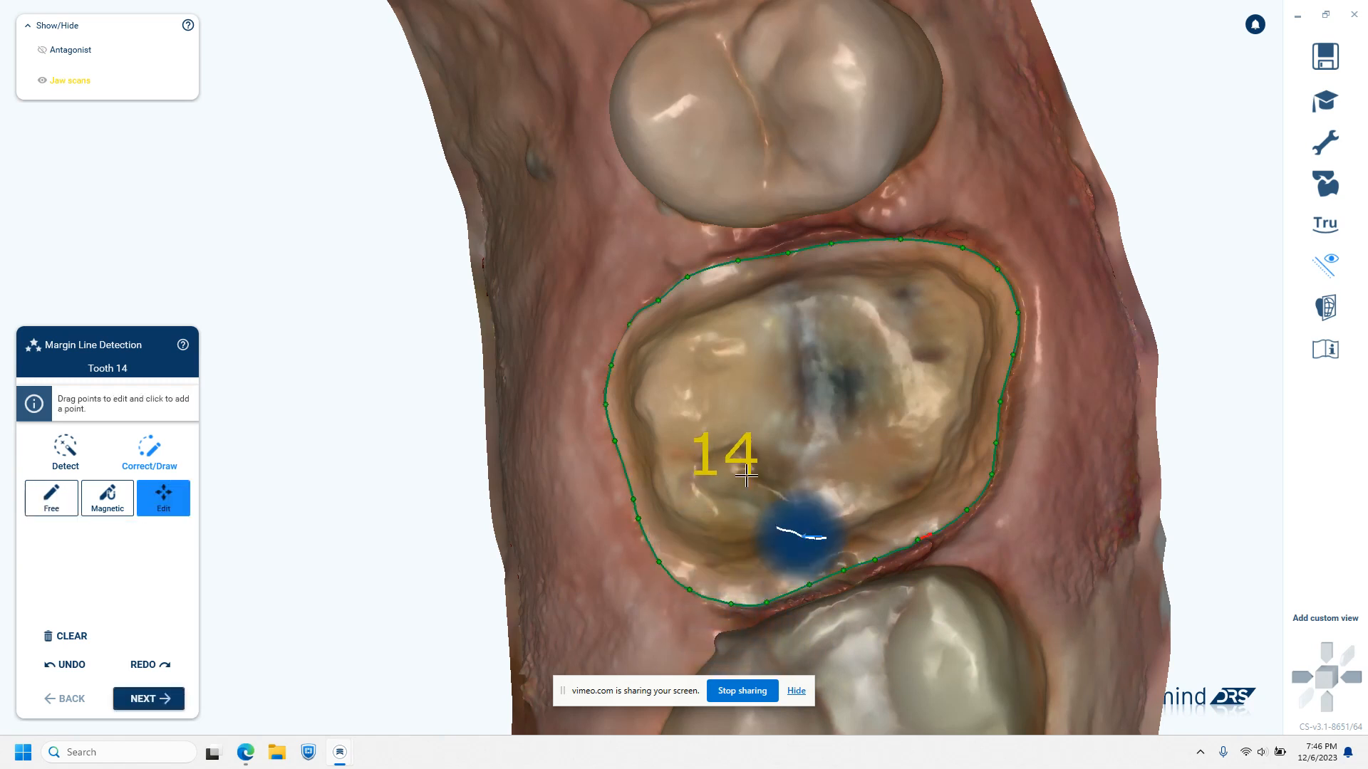
Shift the margin line points at the mesiopalatal corner of tooth 14 onto the visible preparation edge
right_click_drag(662, 444, 815, 455)
scroll(815, 455, "up", 5)
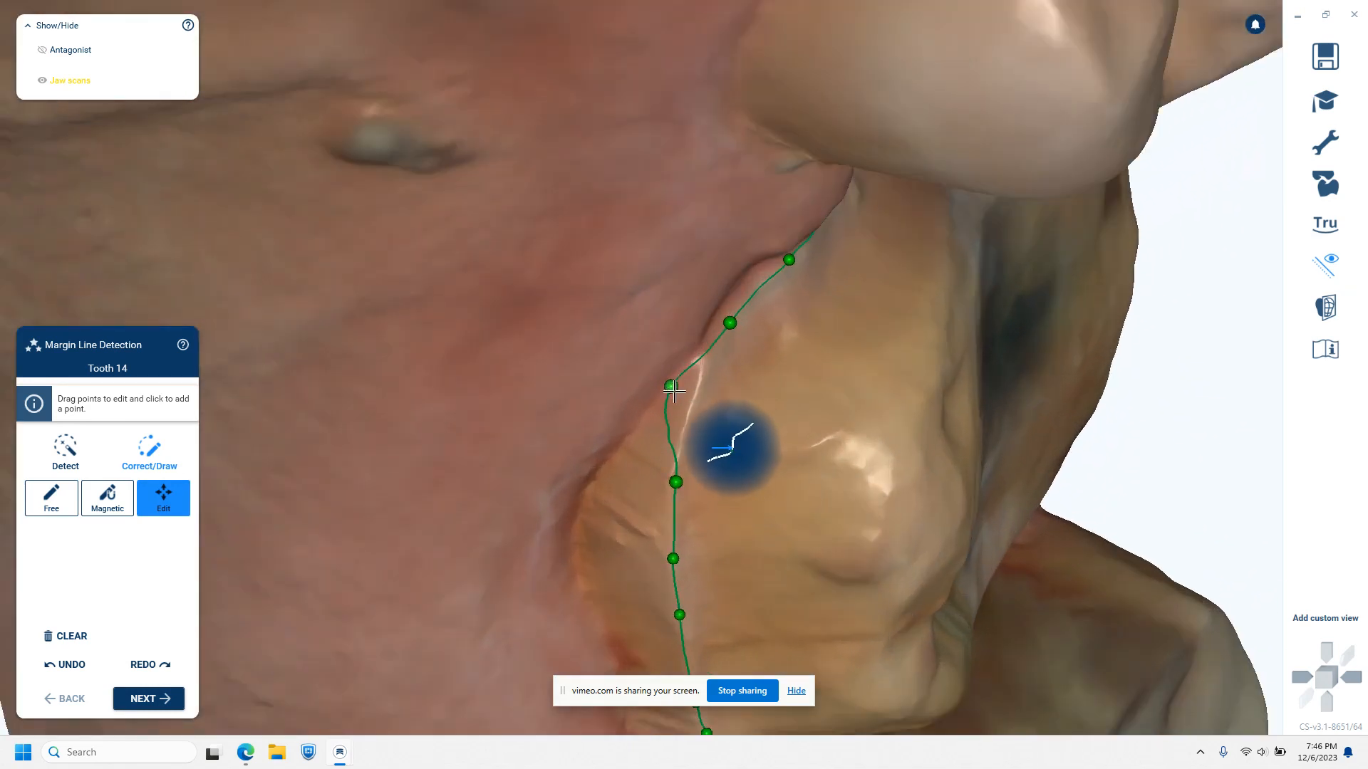
left_click_drag(671, 386, 699, 390)
left_click_drag(677, 483, 672, 481)
right_click_drag(713, 511, 707, 518)
Nudge the margin line points around the distopalatal corner and along the distal edge of tooth 14 onto the preparation edge
middle_click_drag(735, 575, 775, 400)
right_click_drag(775, 400, 774, 408)
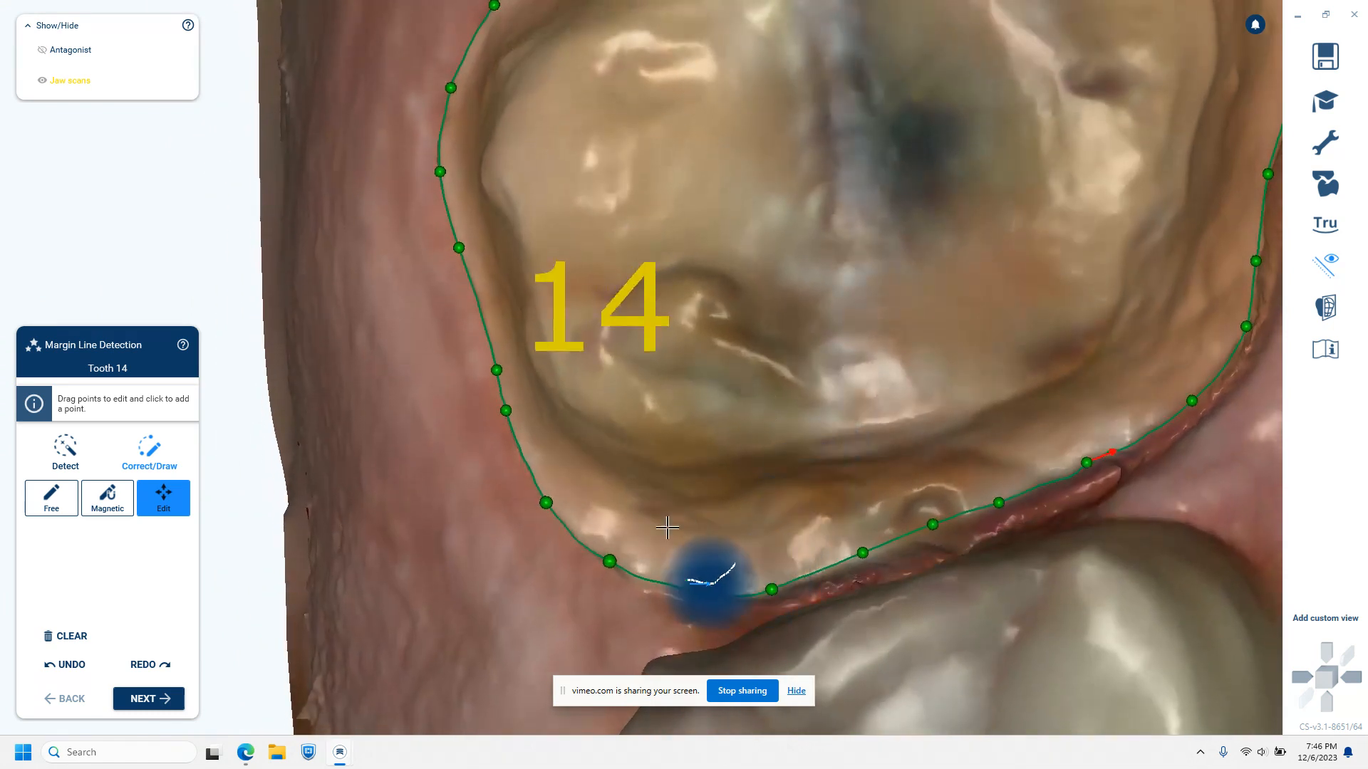
left_click_drag(611, 566, 614, 563)
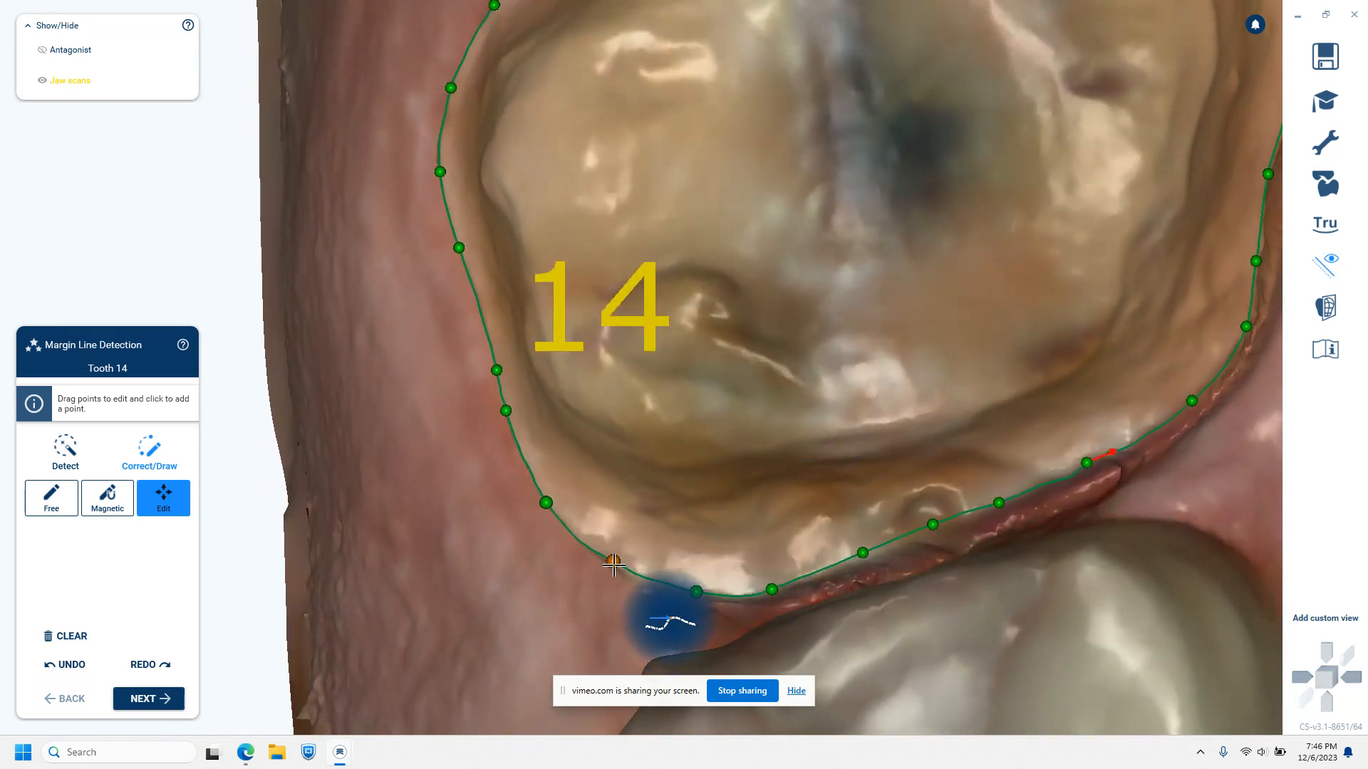
left_click_drag(867, 554, 874, 556)
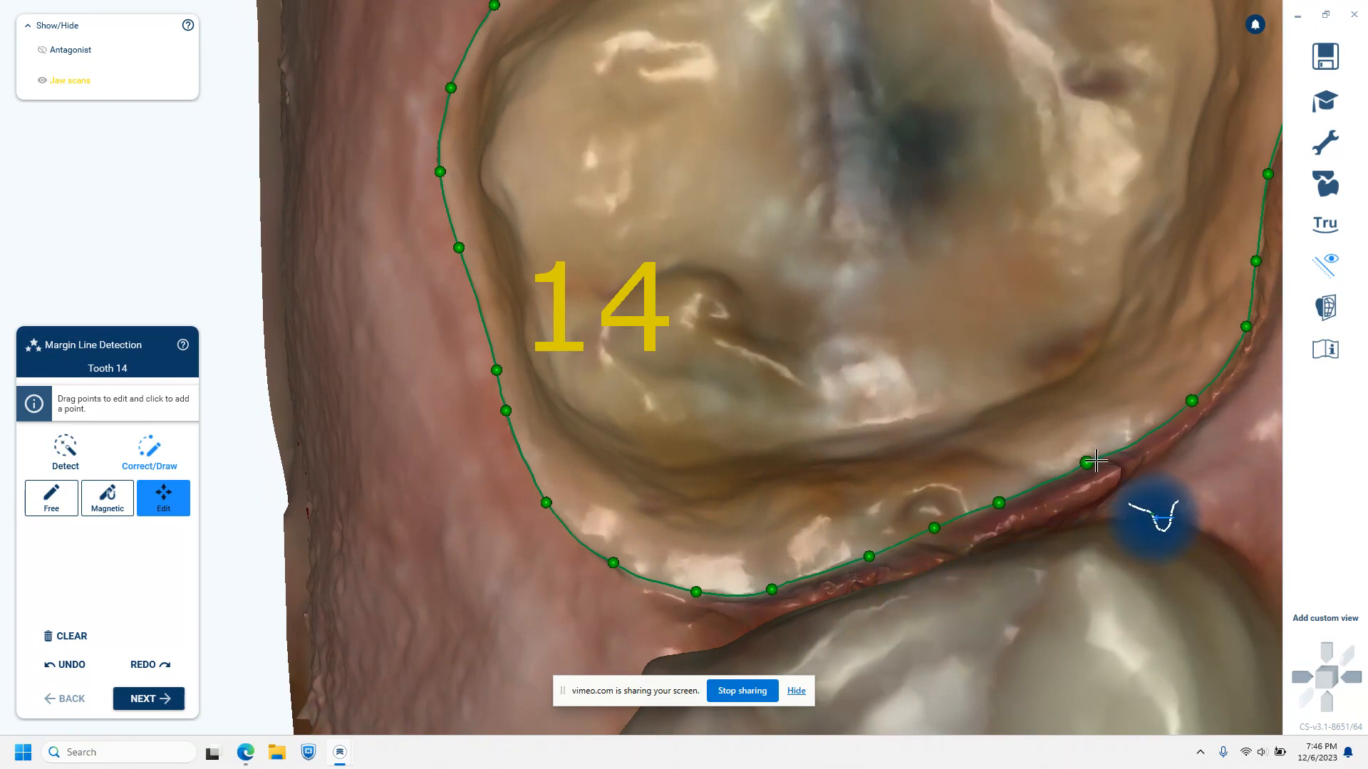
Refine the margin line points along the distobuccal part of the tooth 14 preparation to follow its edge
right_click_drag(1233, 451, 1237, 458)
middle_click_drag(1237, 458, 894, 617)
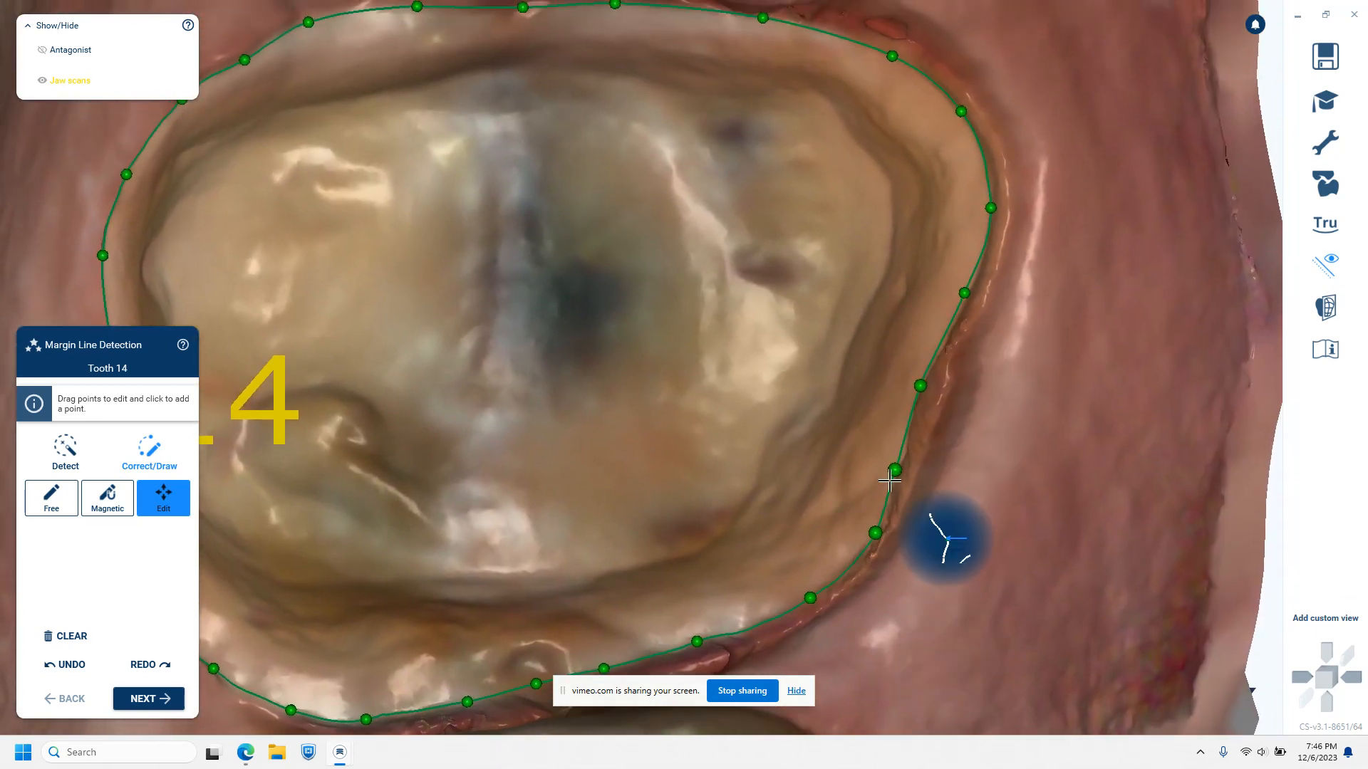
scroll(924, 471, "up", 1)
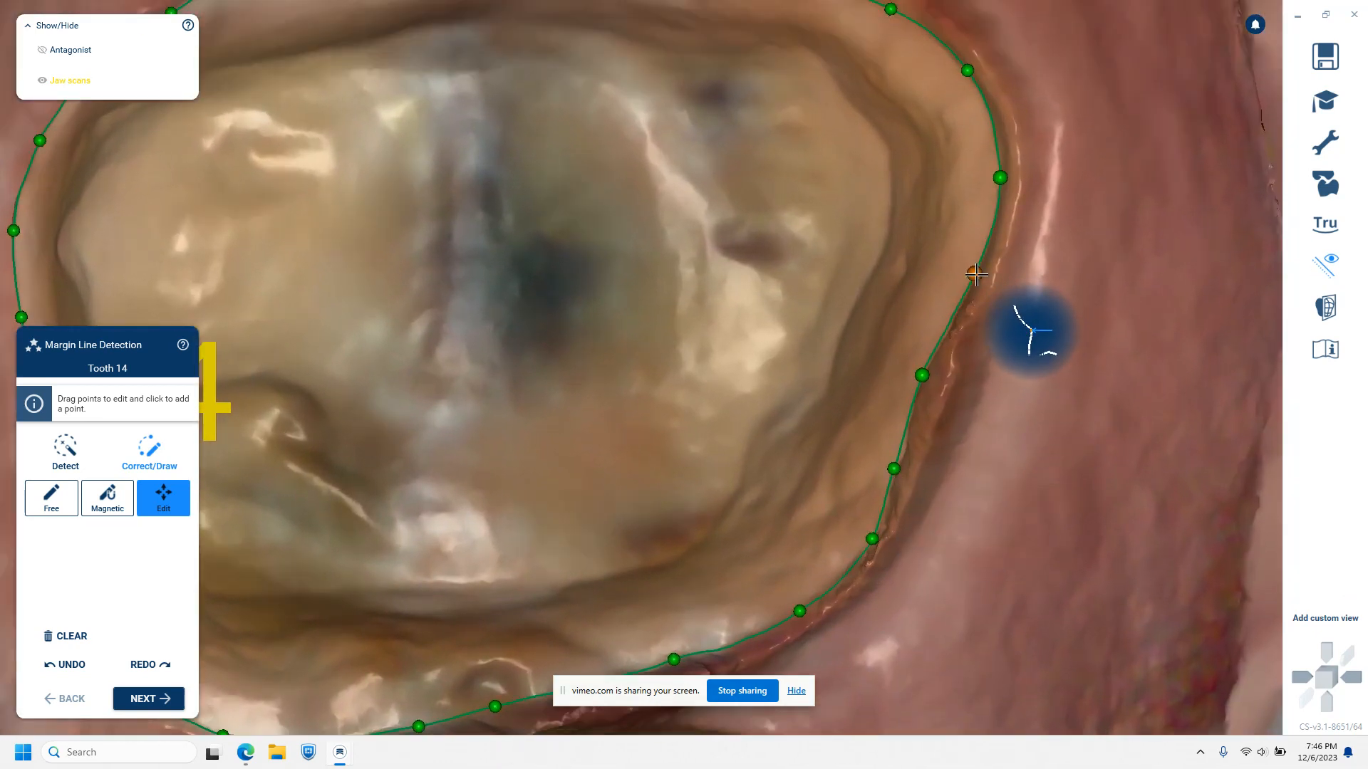
scroll(1019, 399, "down", 8)
right_click_drag(1053, 461, 1004, 473)
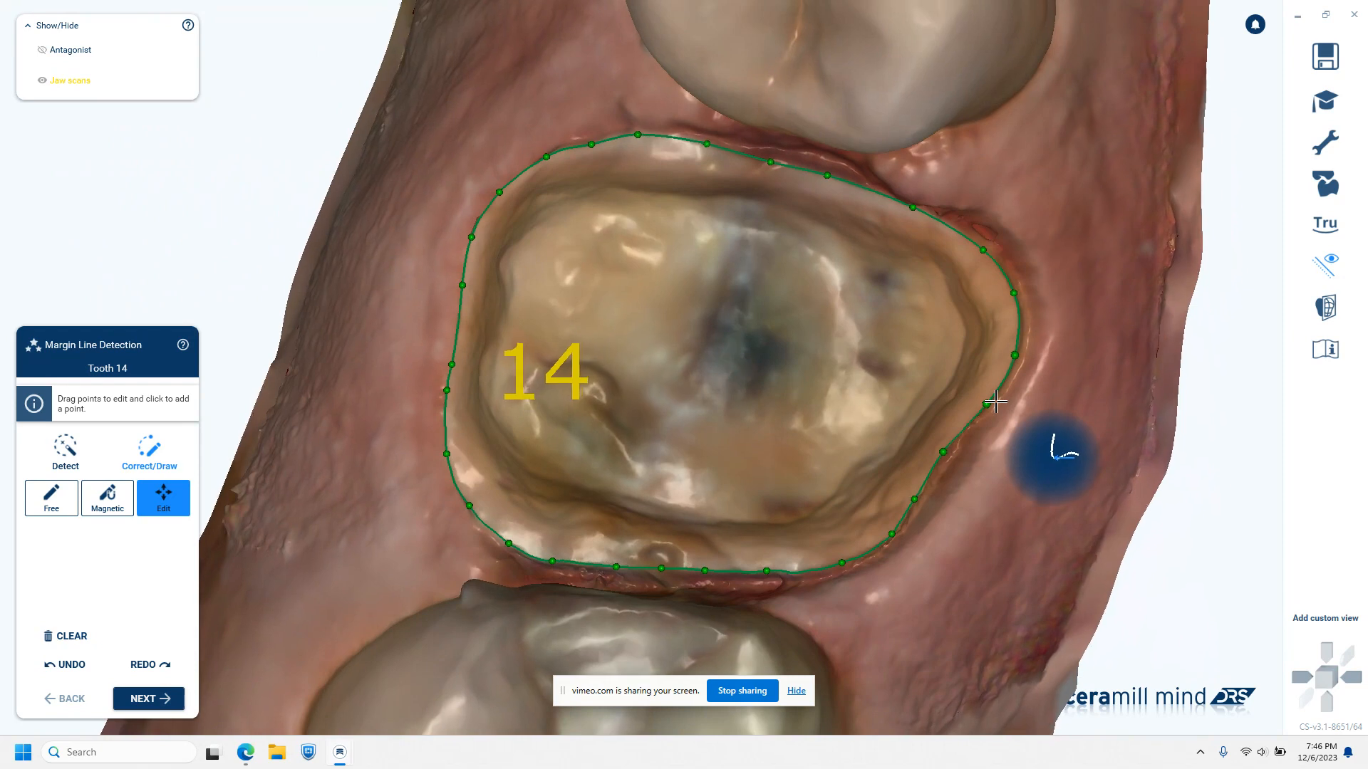
right_click_drag(996, 401, 995, 401)
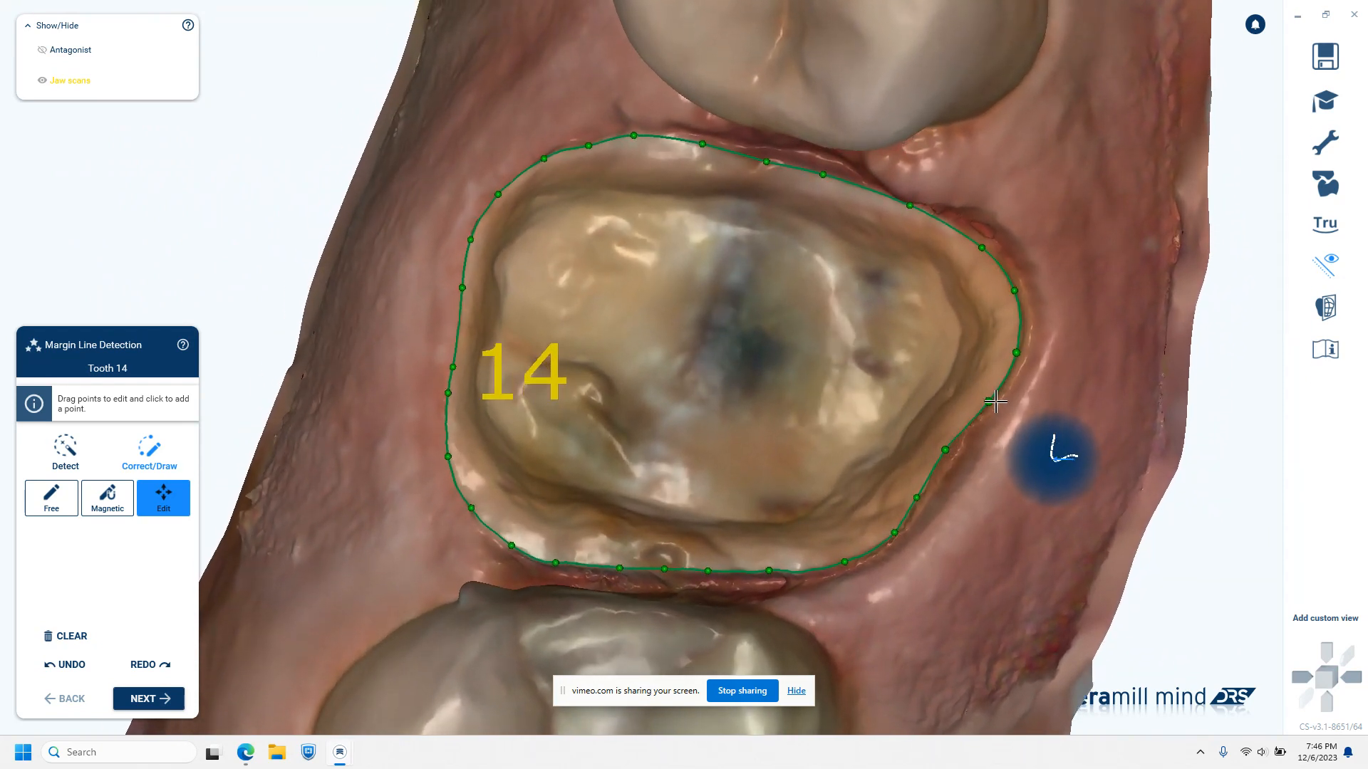
Check the complete margin line around tooth 14 and accept it to continue to model tooth placement
right_click_drag(1020, 464, 1020, 463)
scroll(1022, 464, "down", 4)
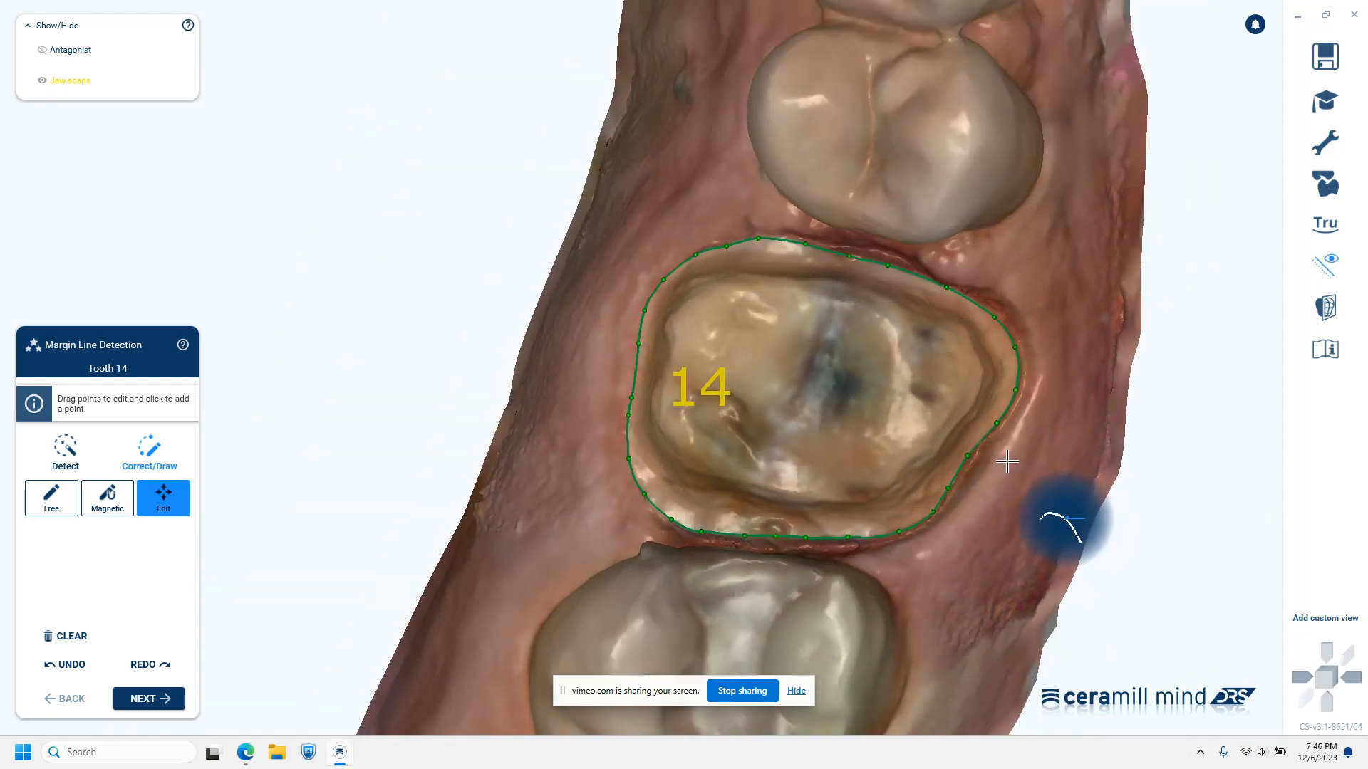
scroll(363, 579, "up", 1)
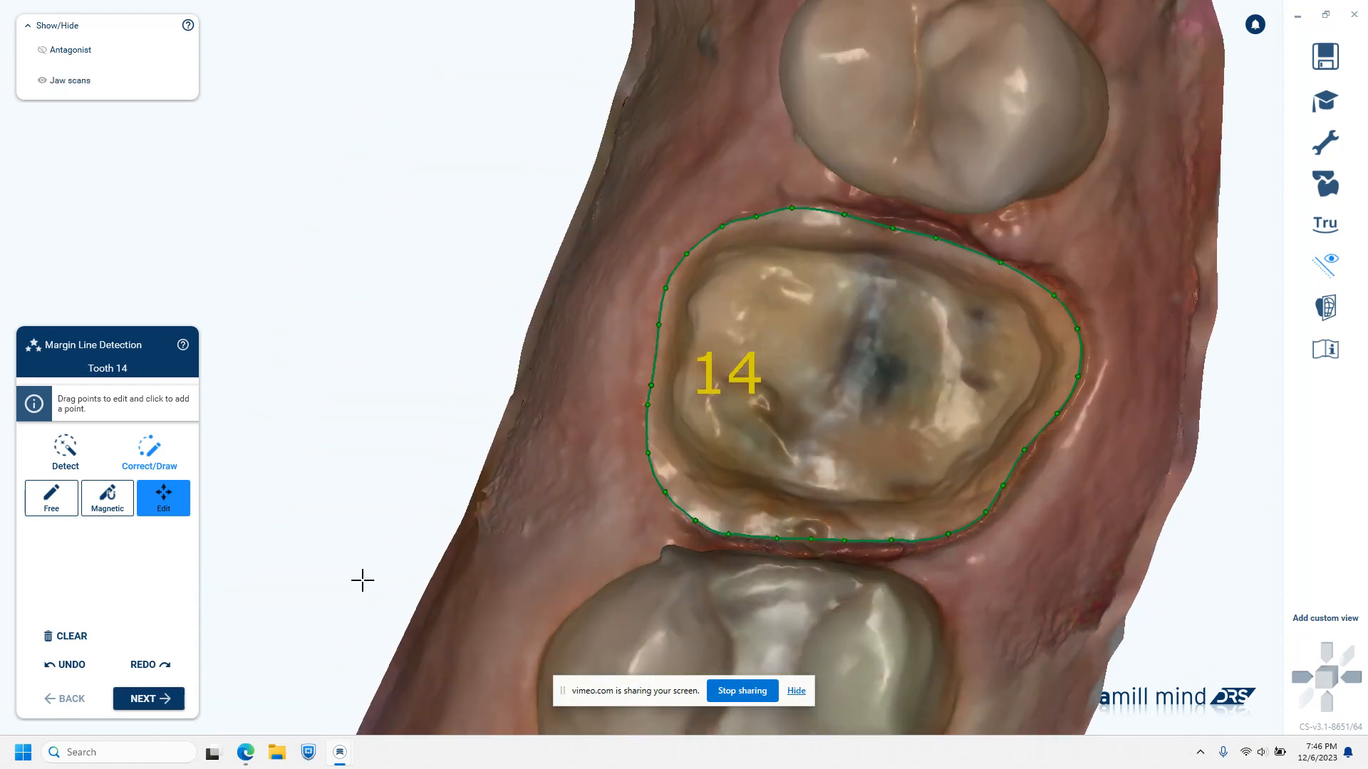
left_click(158, 702)
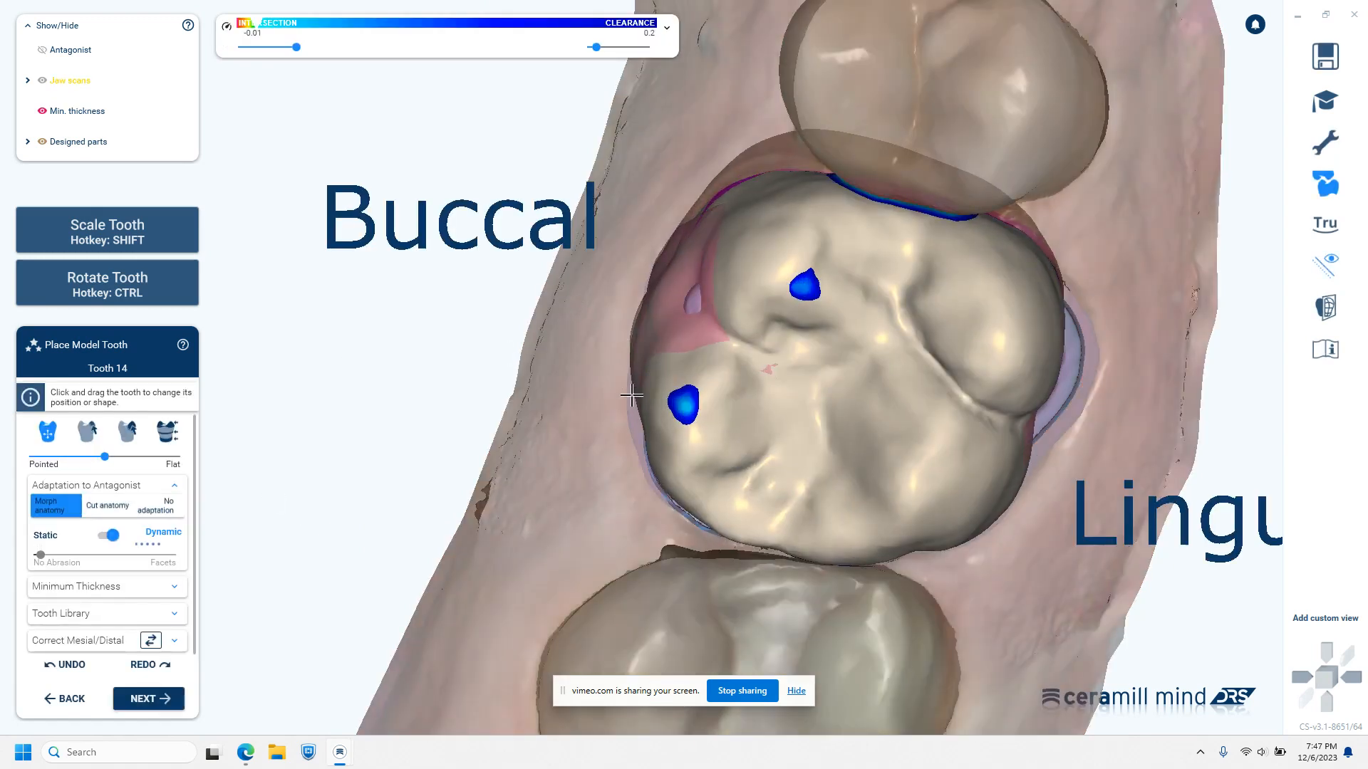
Swap the mesial and distal orientation of the tooth 14 library crown so lingual and buccal lie on the correct sides
scroll(632, 395, "down", 2)
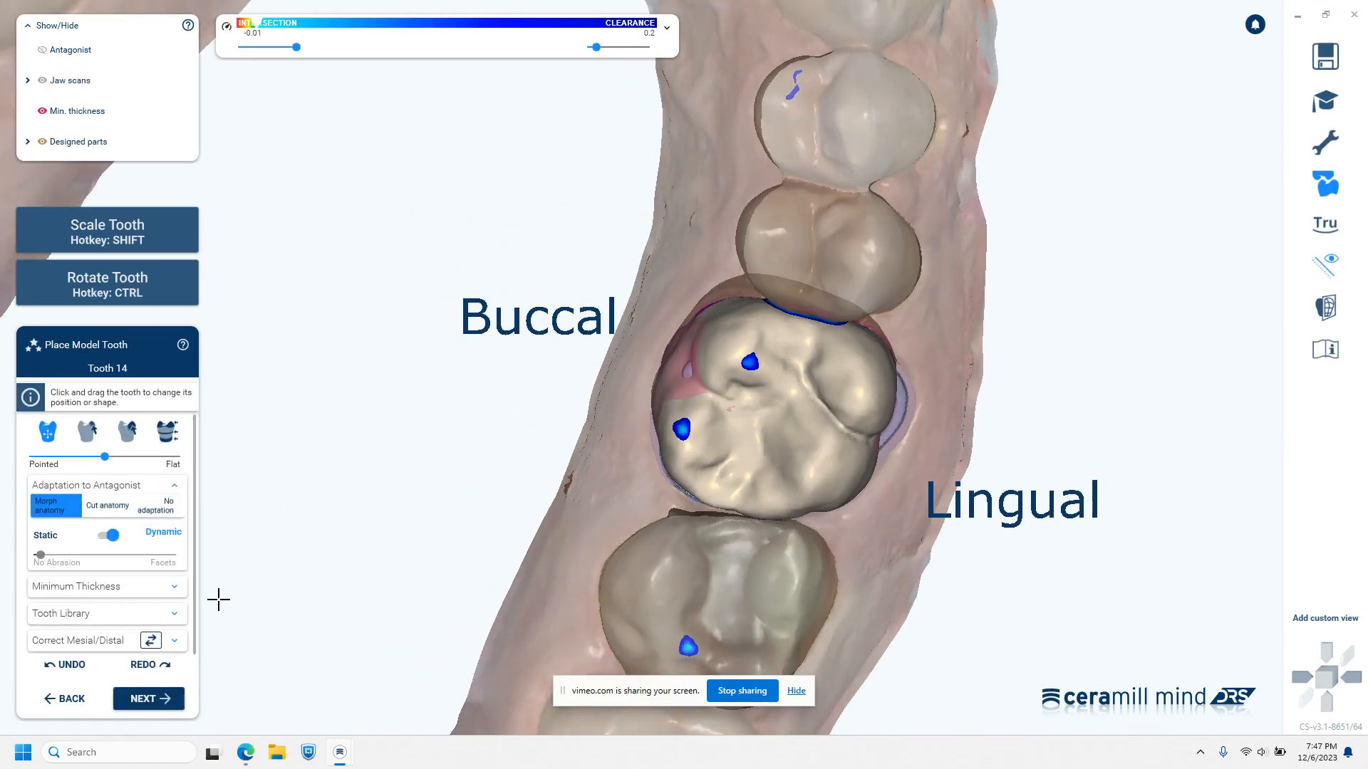
left_click(151, 642)
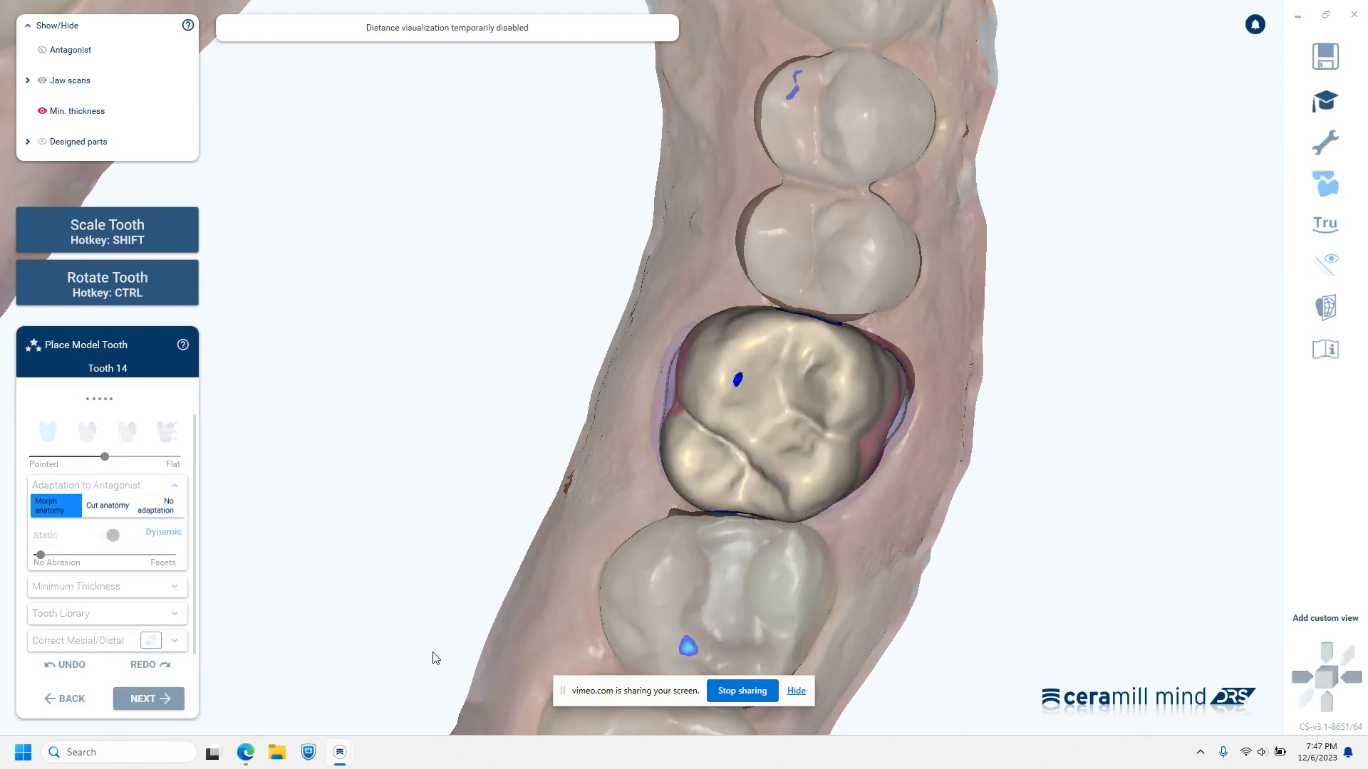
scroll(847, 518, "up", 3)
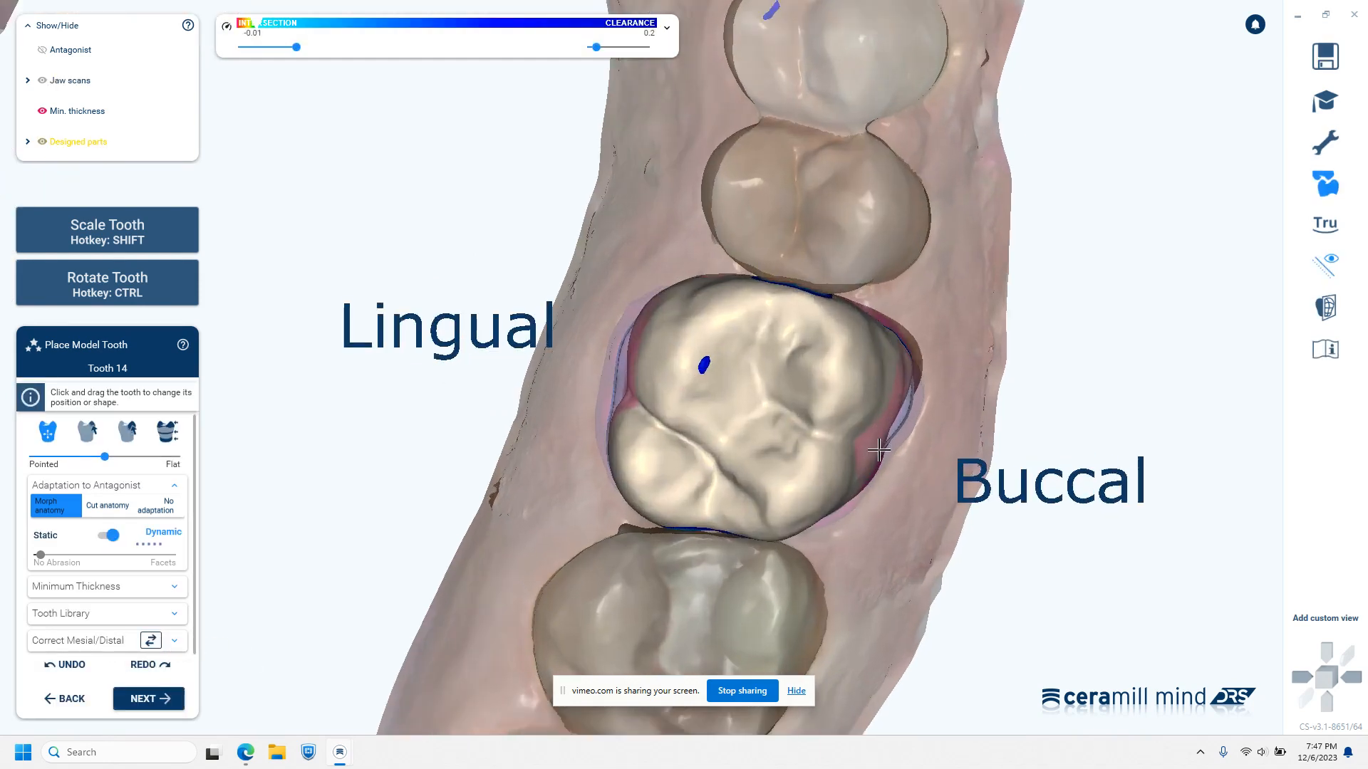
Fine-tune the position of the library crown over the tooth 14 preparation, shifting it slightly towards buccal
right_click_drag(940, 549, 919, 530)
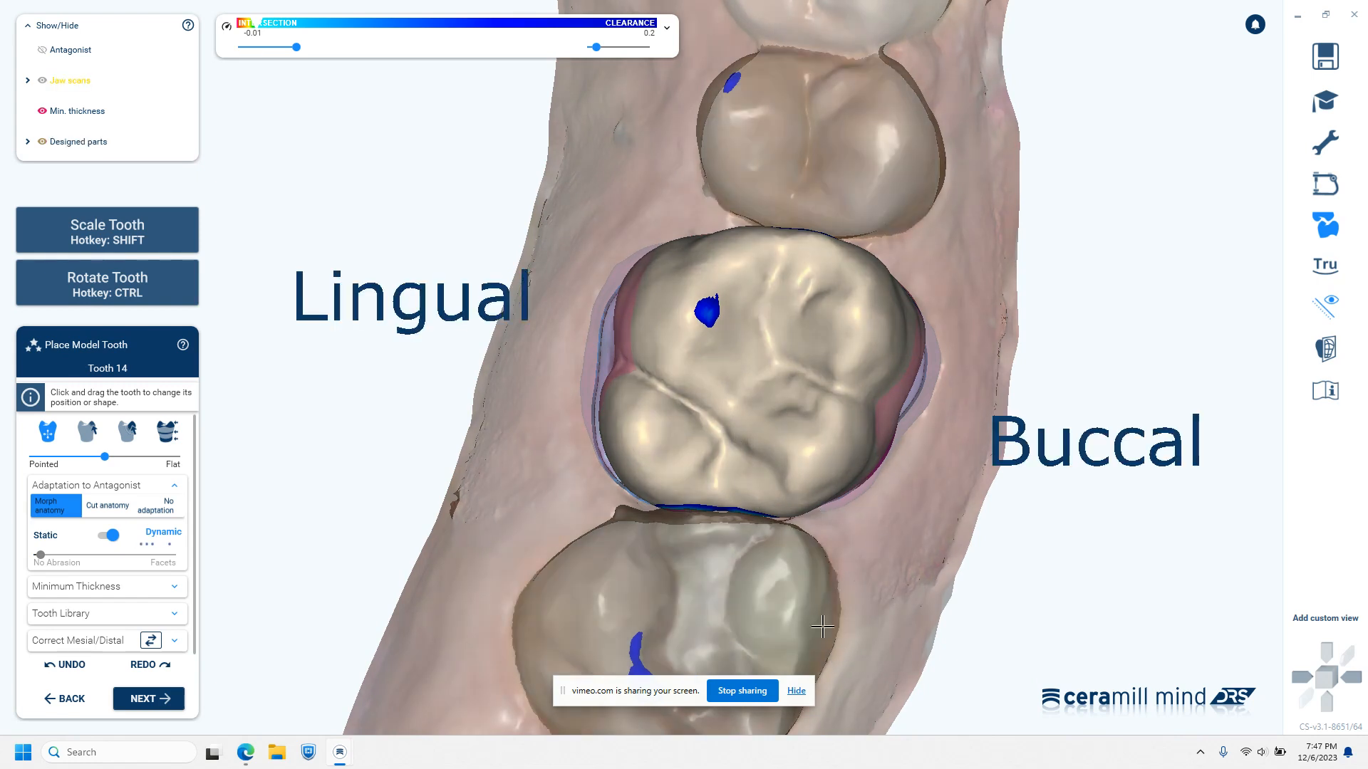
middle_click_drag(820, 577, 810, 672)
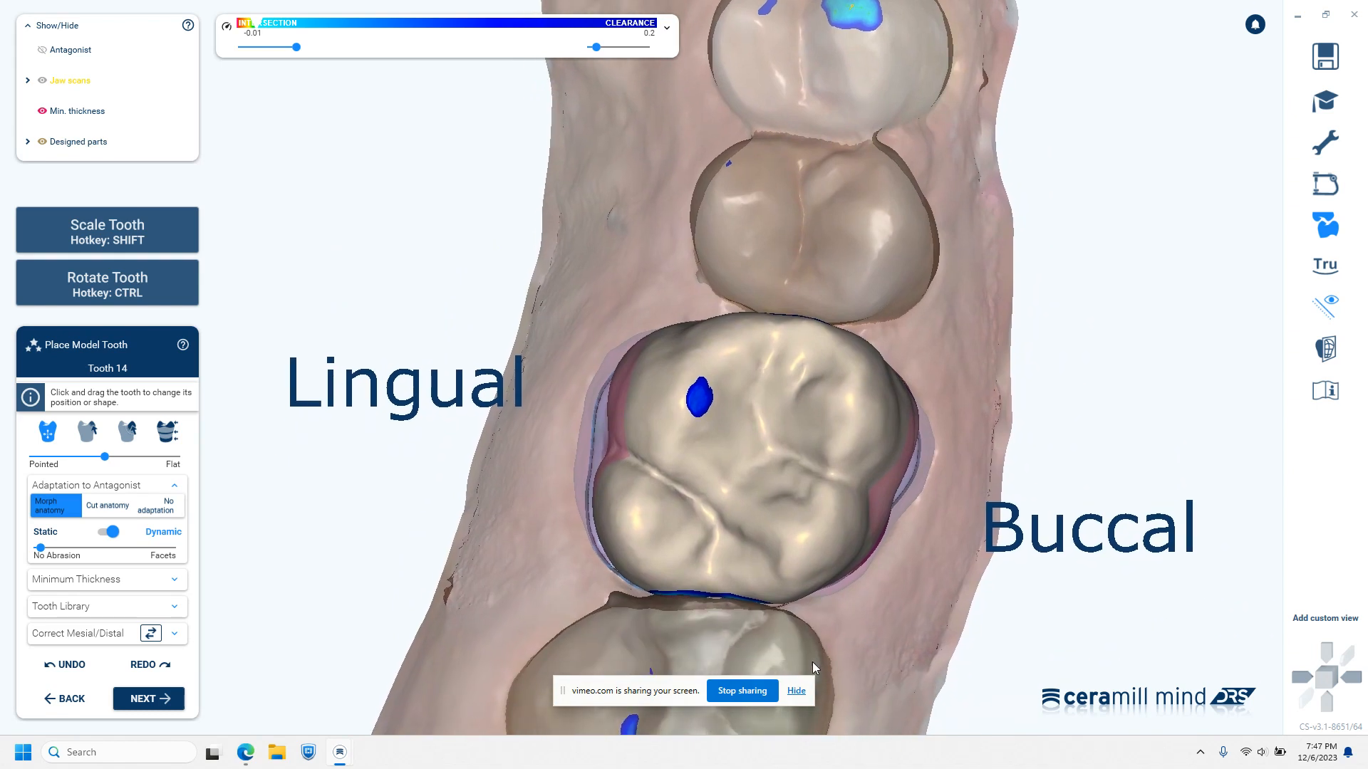
left_click_drag(768, 480, 774, 481)
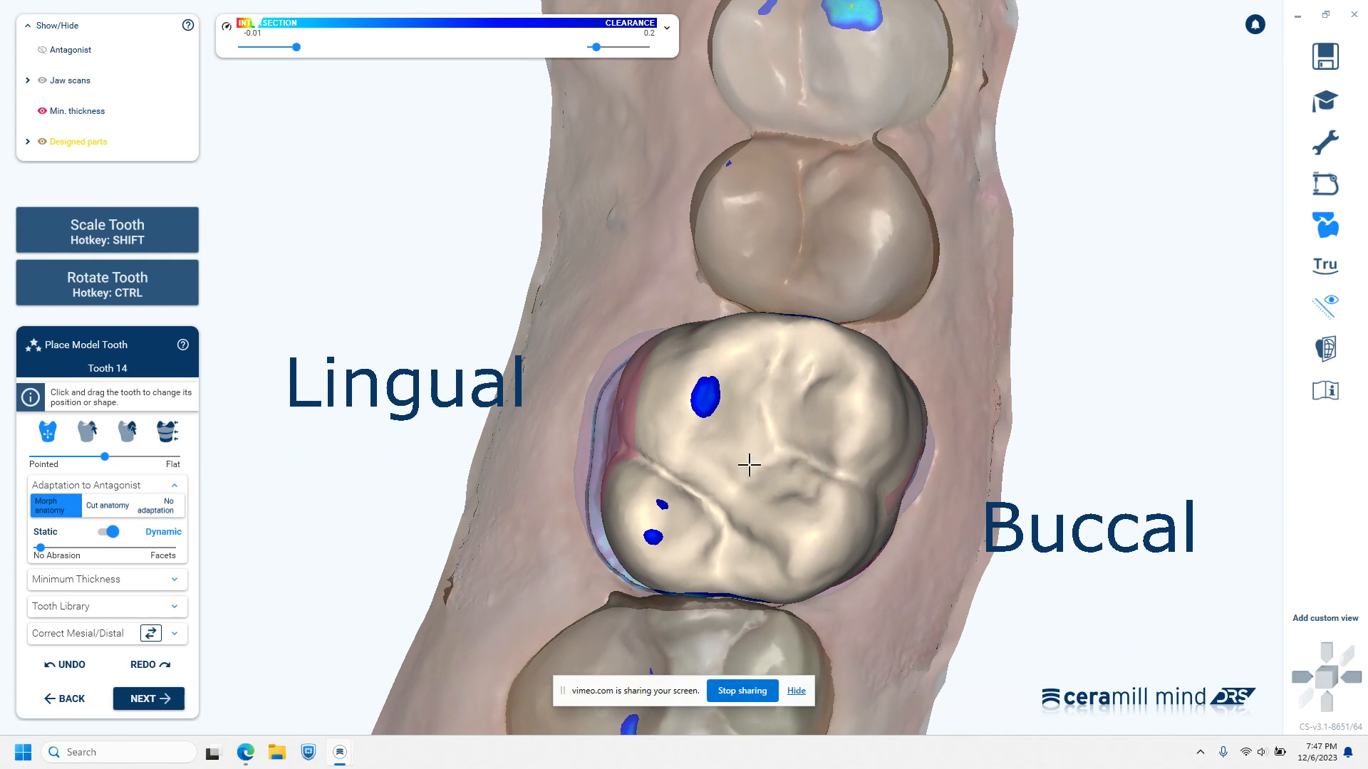
left_click_drag(663, 406, 646, 427, "shift")
Locally pull the lingual surface of the tooth 14 crown outward at both lingual cusps to cover the thin areas and margin
left_click(128, 433)
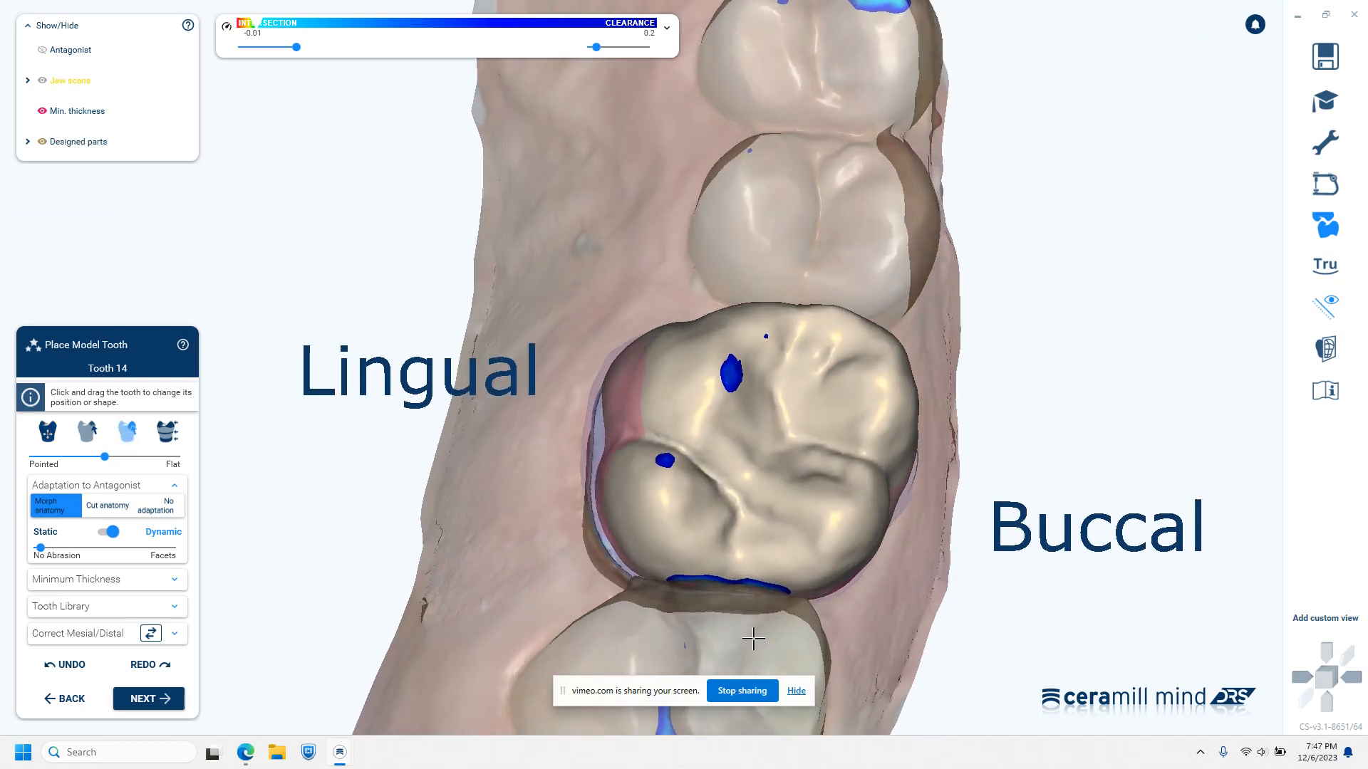
left_click_drag(614, 405, 597, 421)
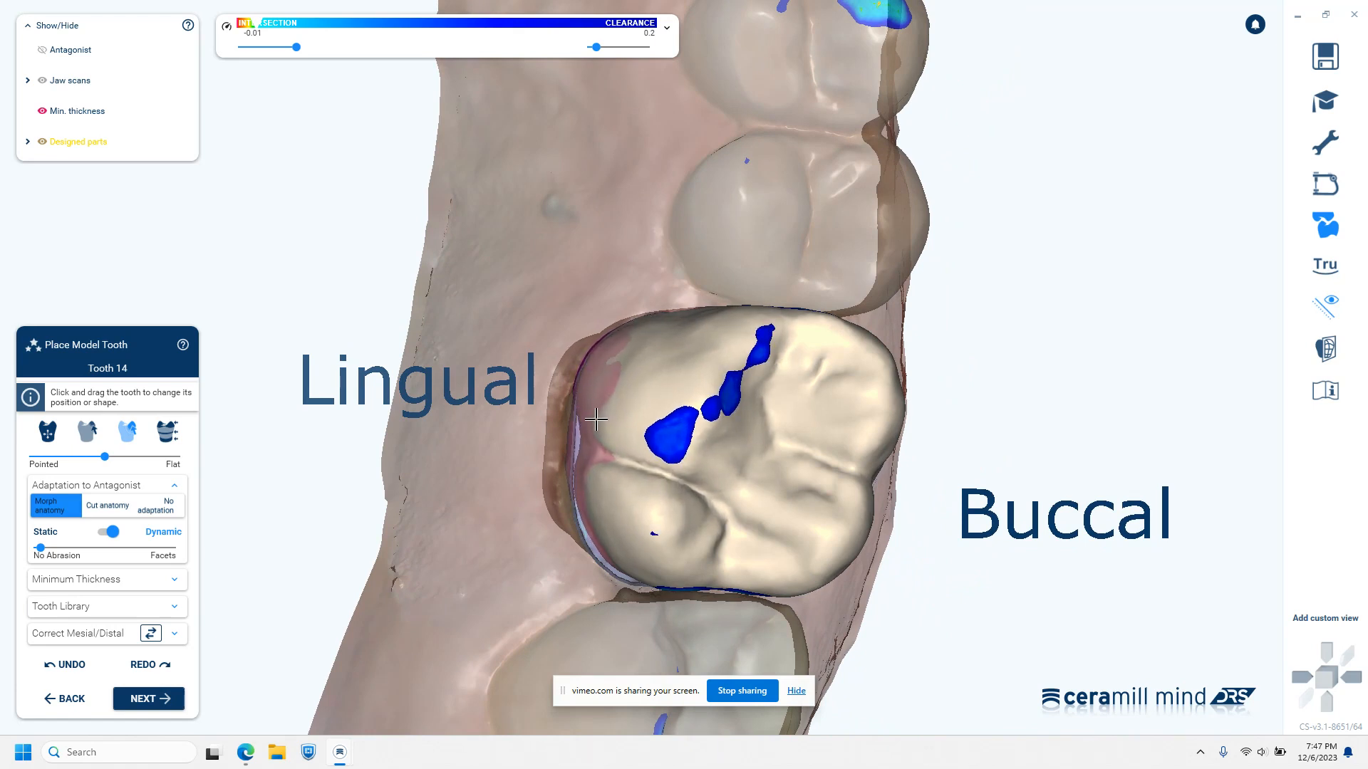
left_click_drag(612, 477, 604, 496)
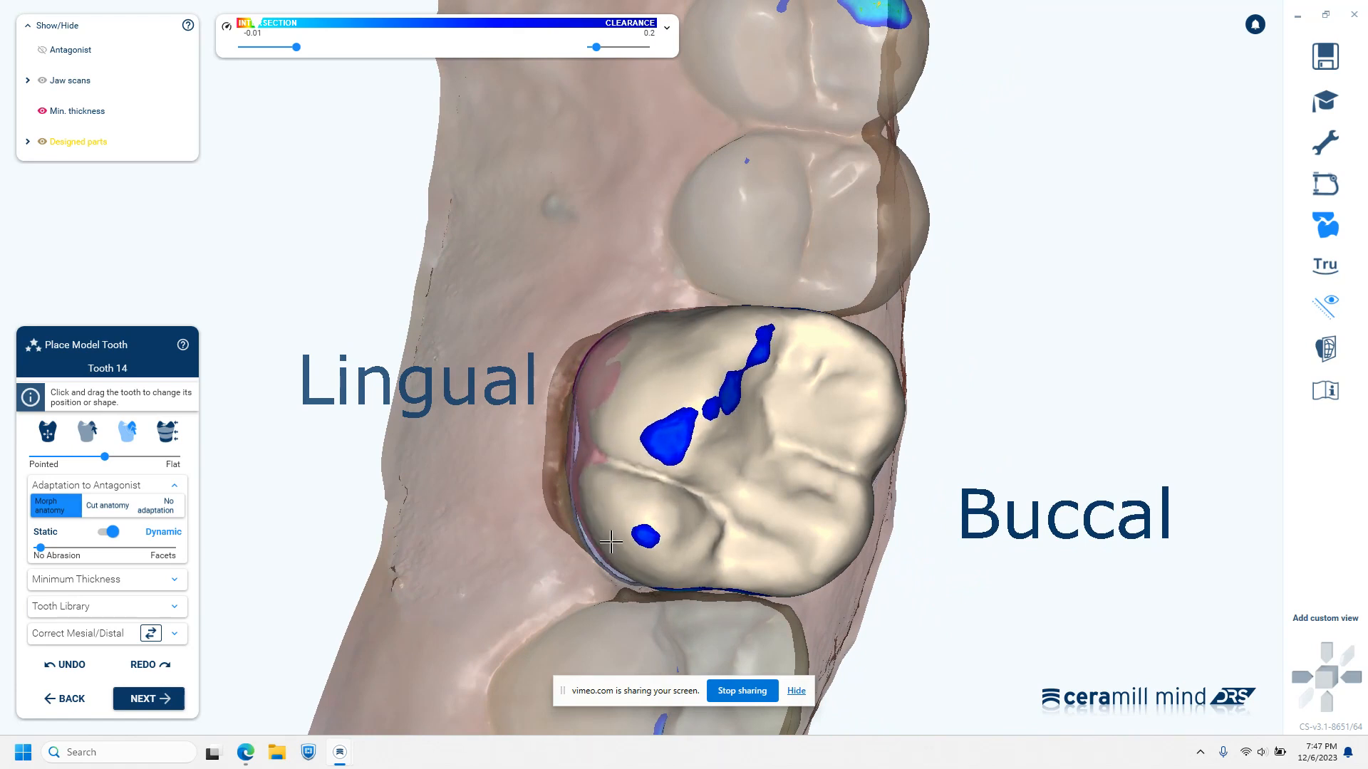
left_click_drag(606, 553, 601, 562)
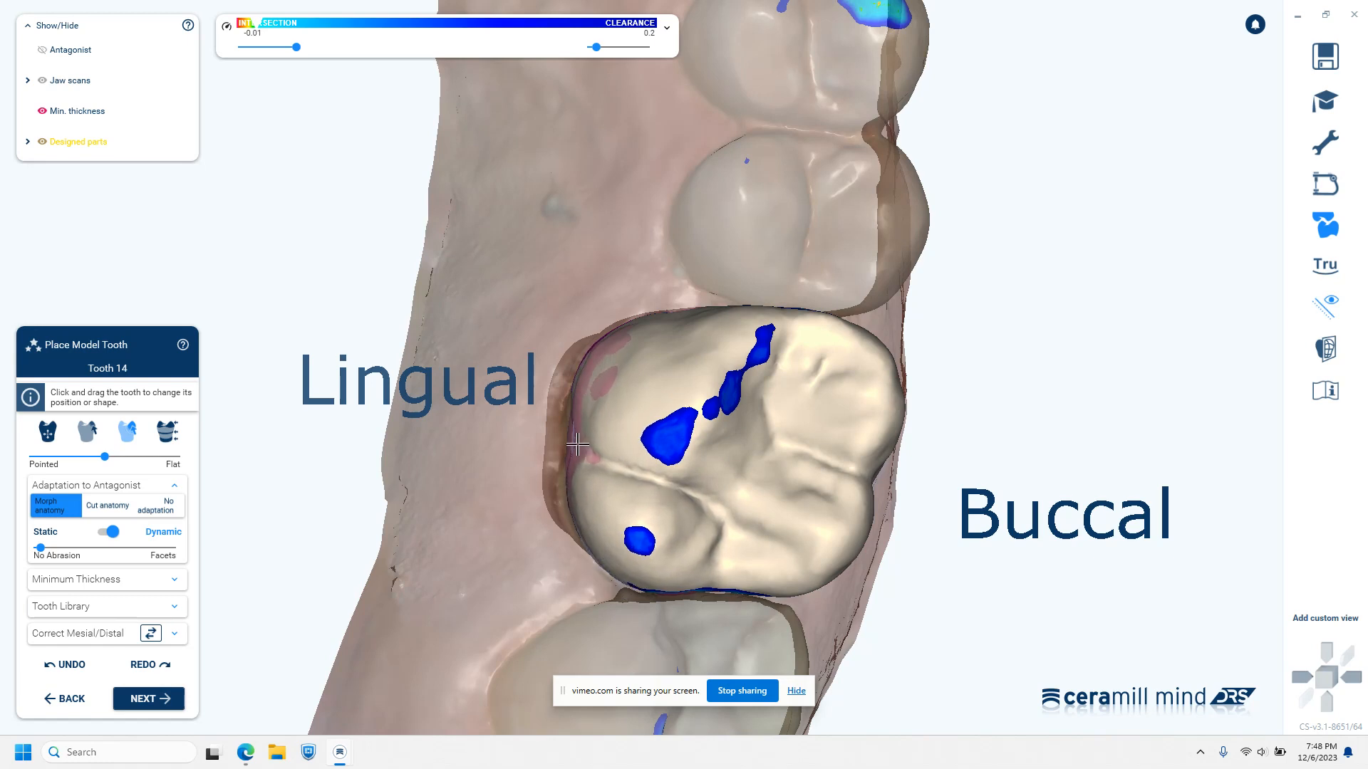
Lower the crown's mesial marginal ridge area near the mesiolingual cusp to reduce its contact with the antagonist
right_click_drag(715, 594, 732, 491)
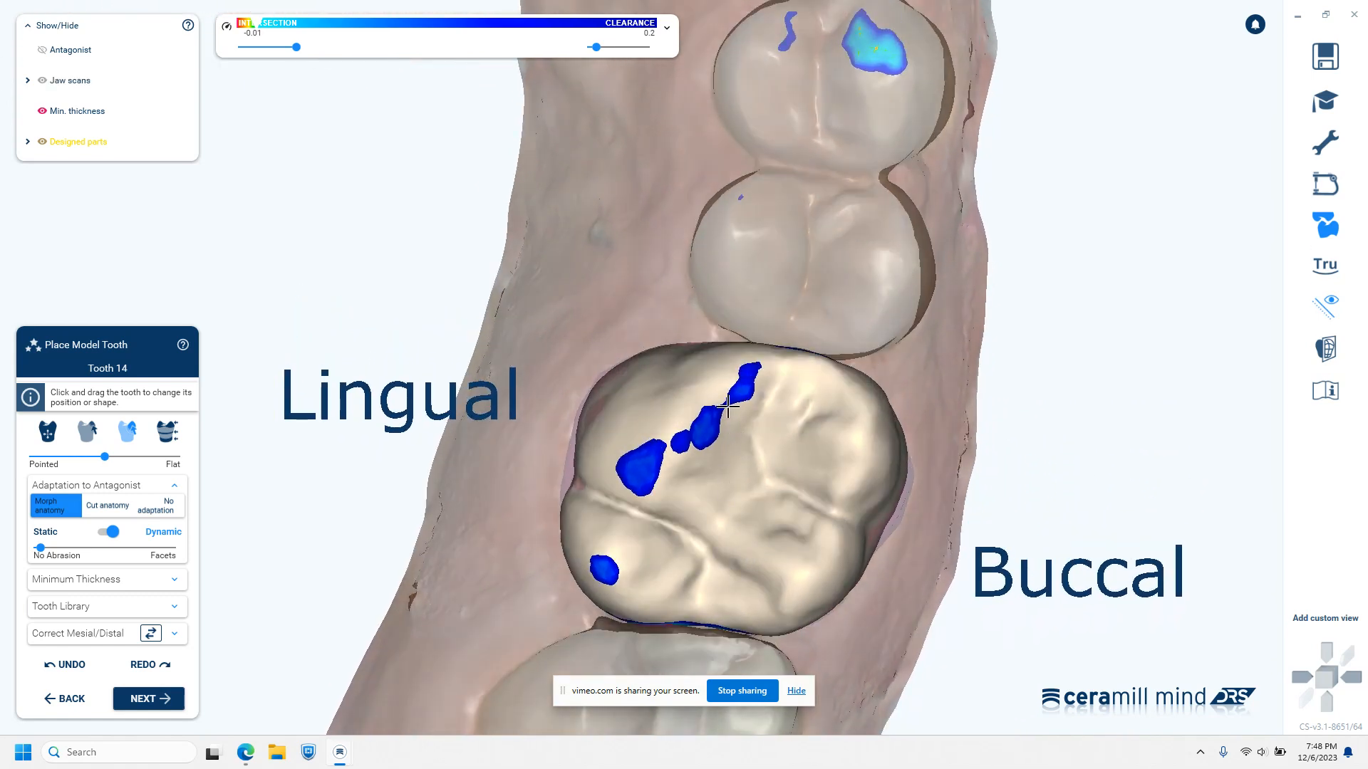
right_click_drag(866, 624, 857, 511)
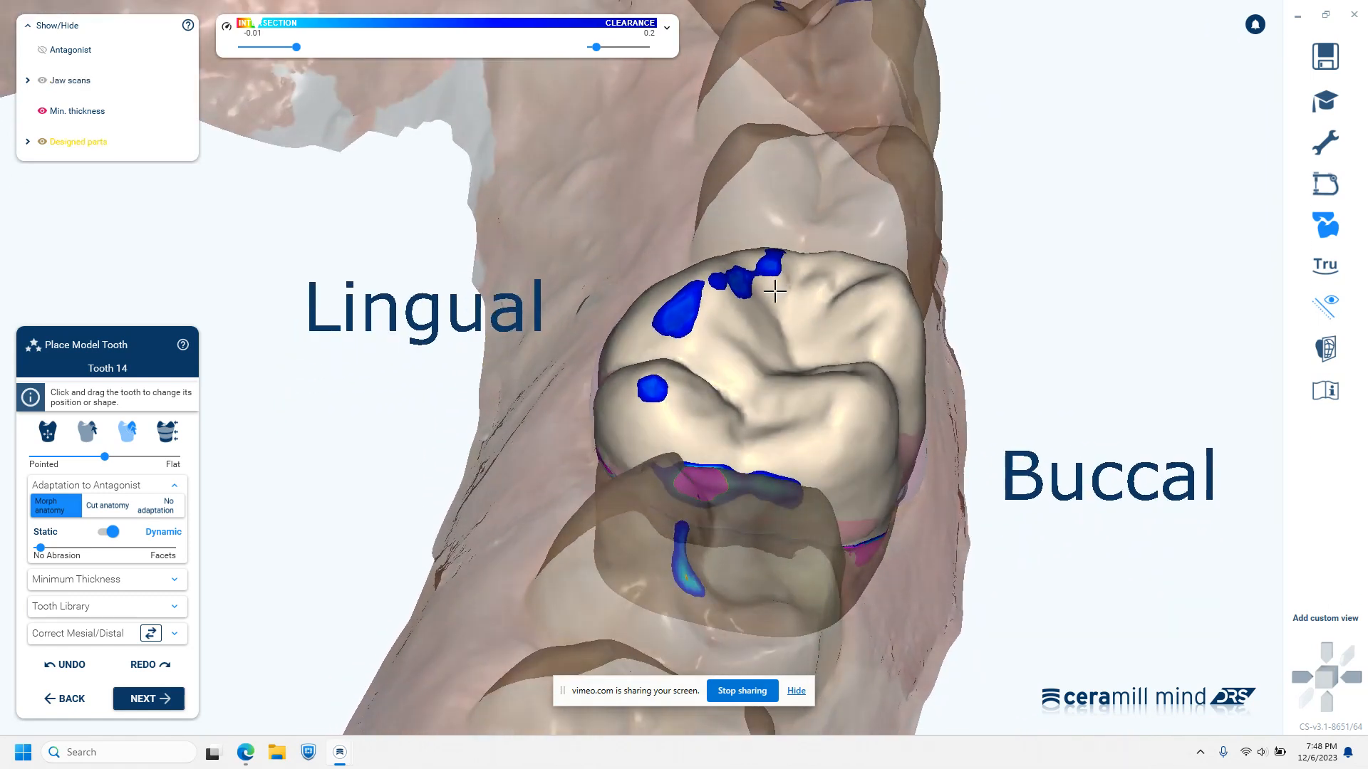
left_click_drag(767, 268, 766, 280)
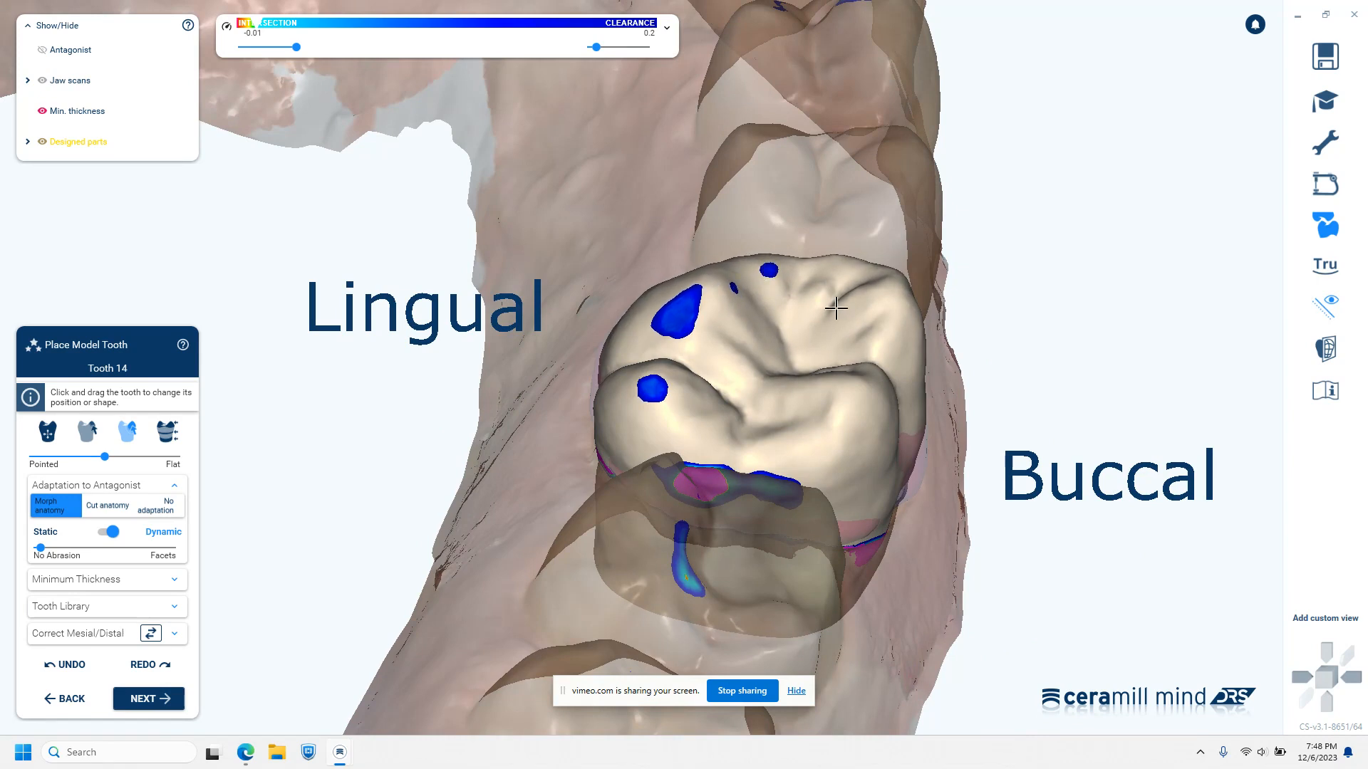
Hide the preparation scan and show Jaw scan (14) fully opaque alongside the designed crown
right_click_drag(907, 525, 780, 456)
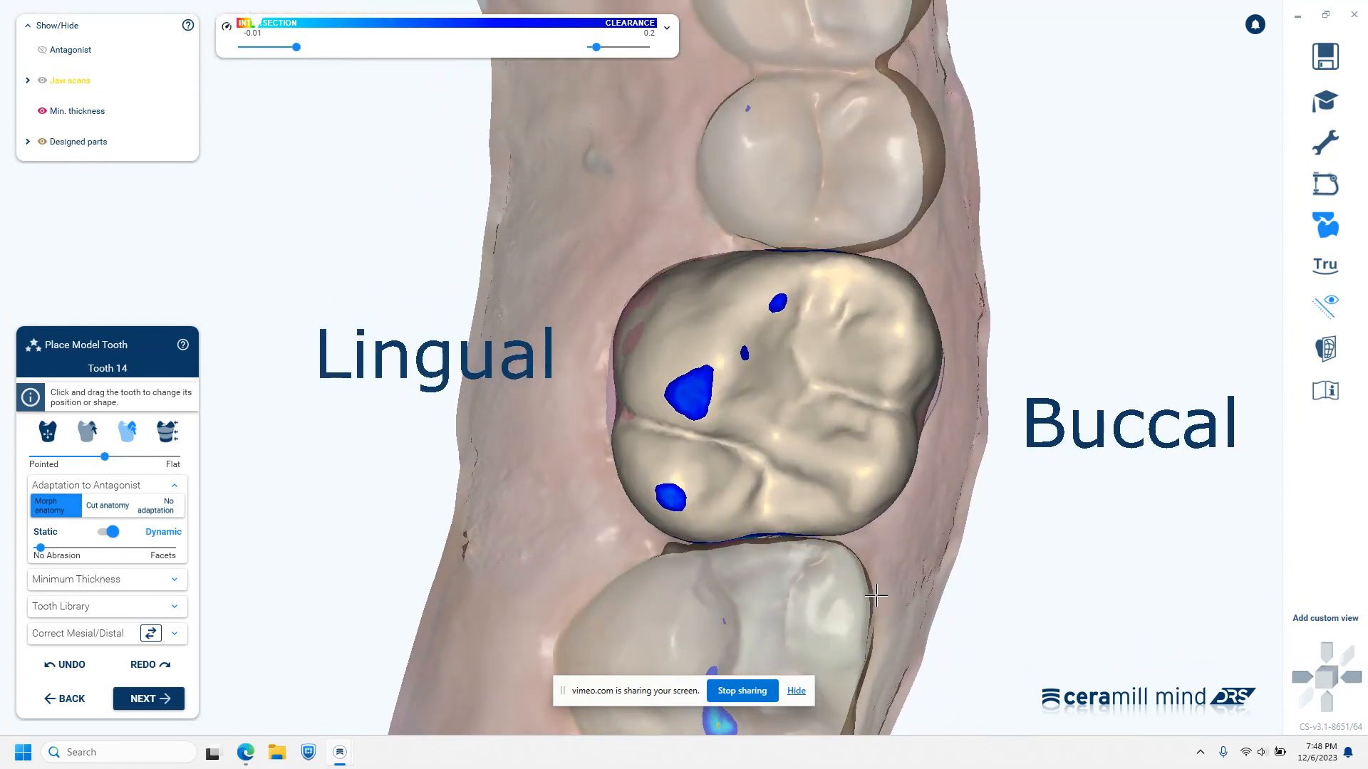
right_click_drag(786, 631, 785, 623)
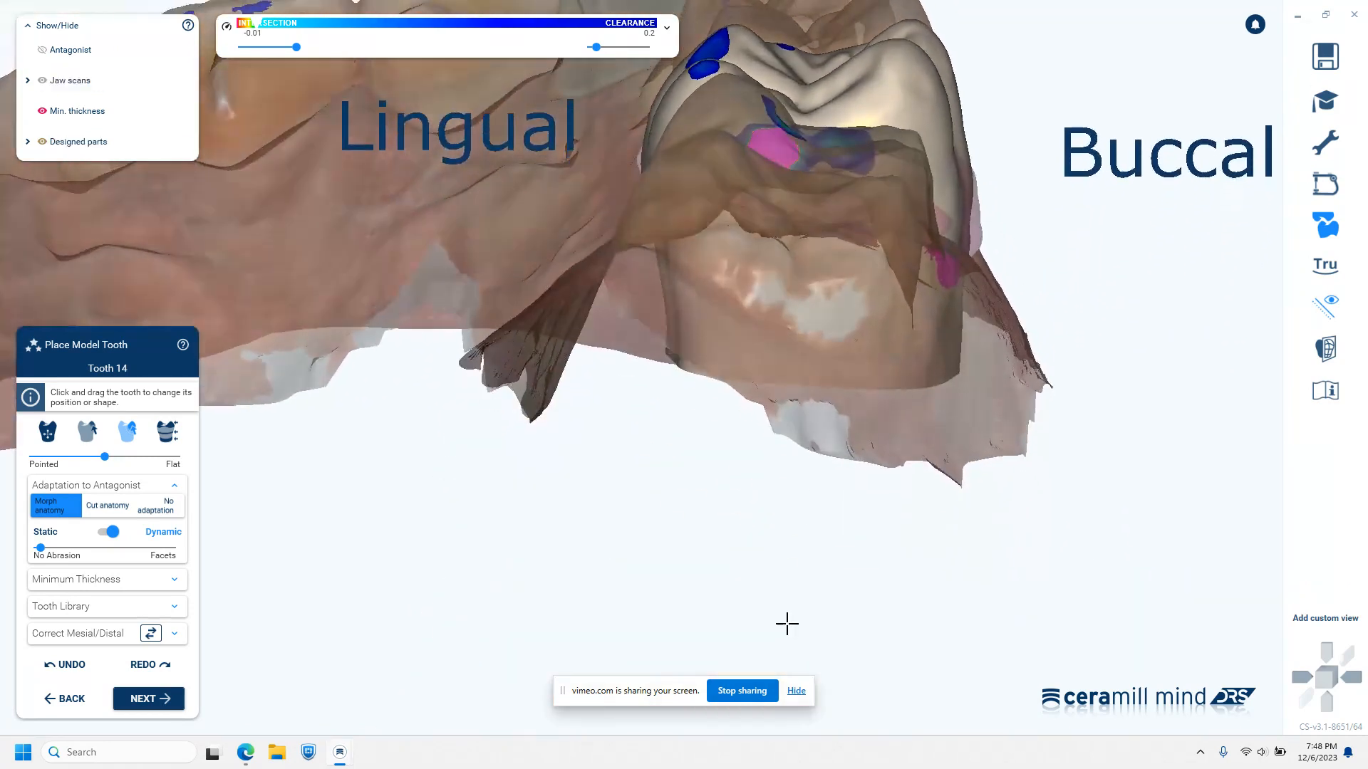
scroll(949, 420, "down", 3)
middle_click_drag(945, 400, 932, 629)
right_click_drag(933, 528, 944, 558)
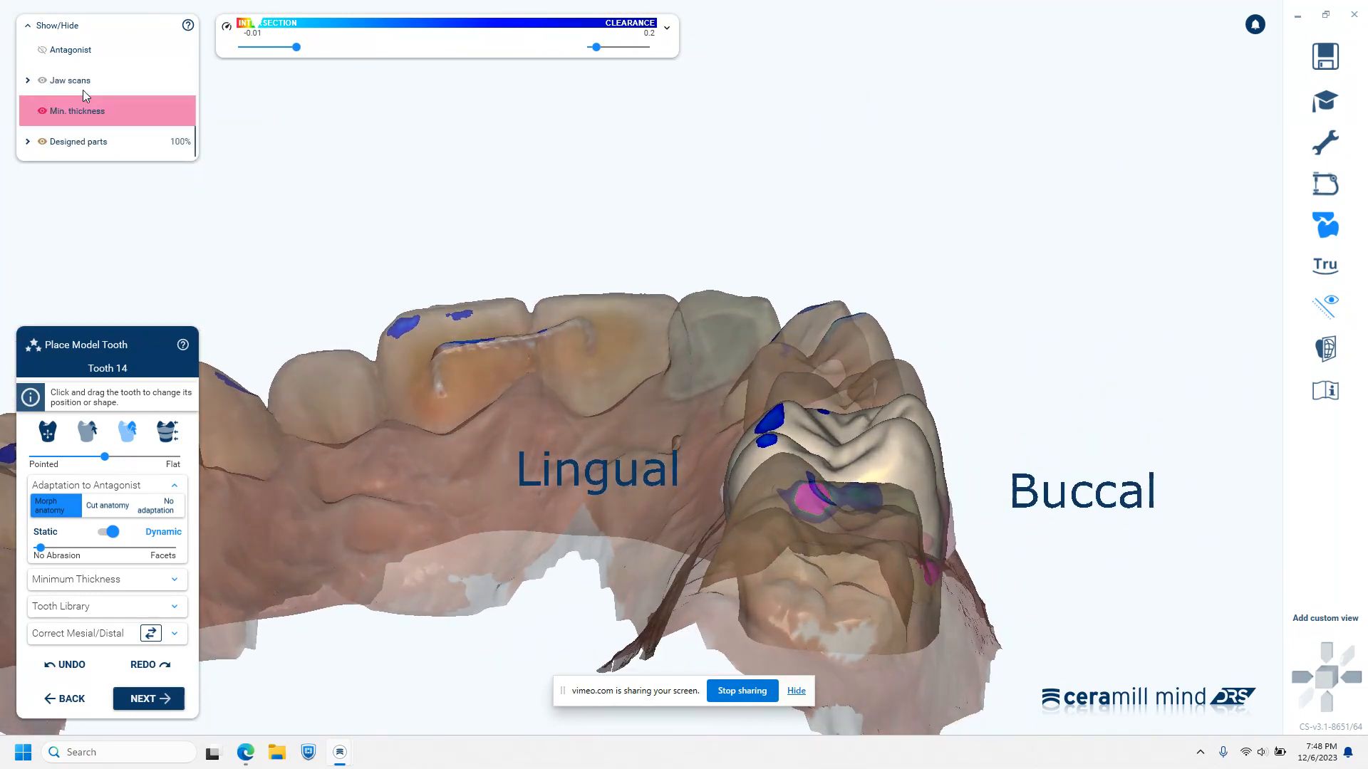
left_click(29, 143)
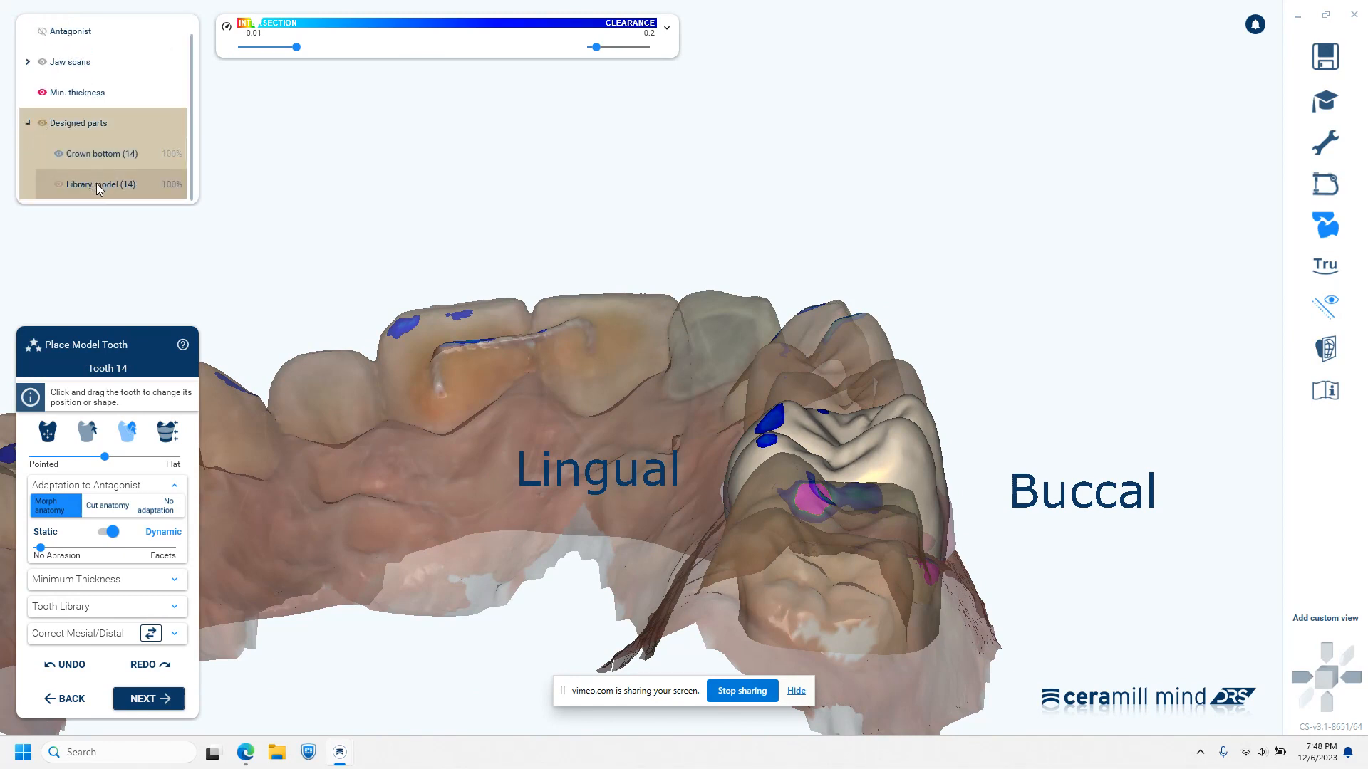
scroll(92, 143, "up", 1)
left_click(28, 80)
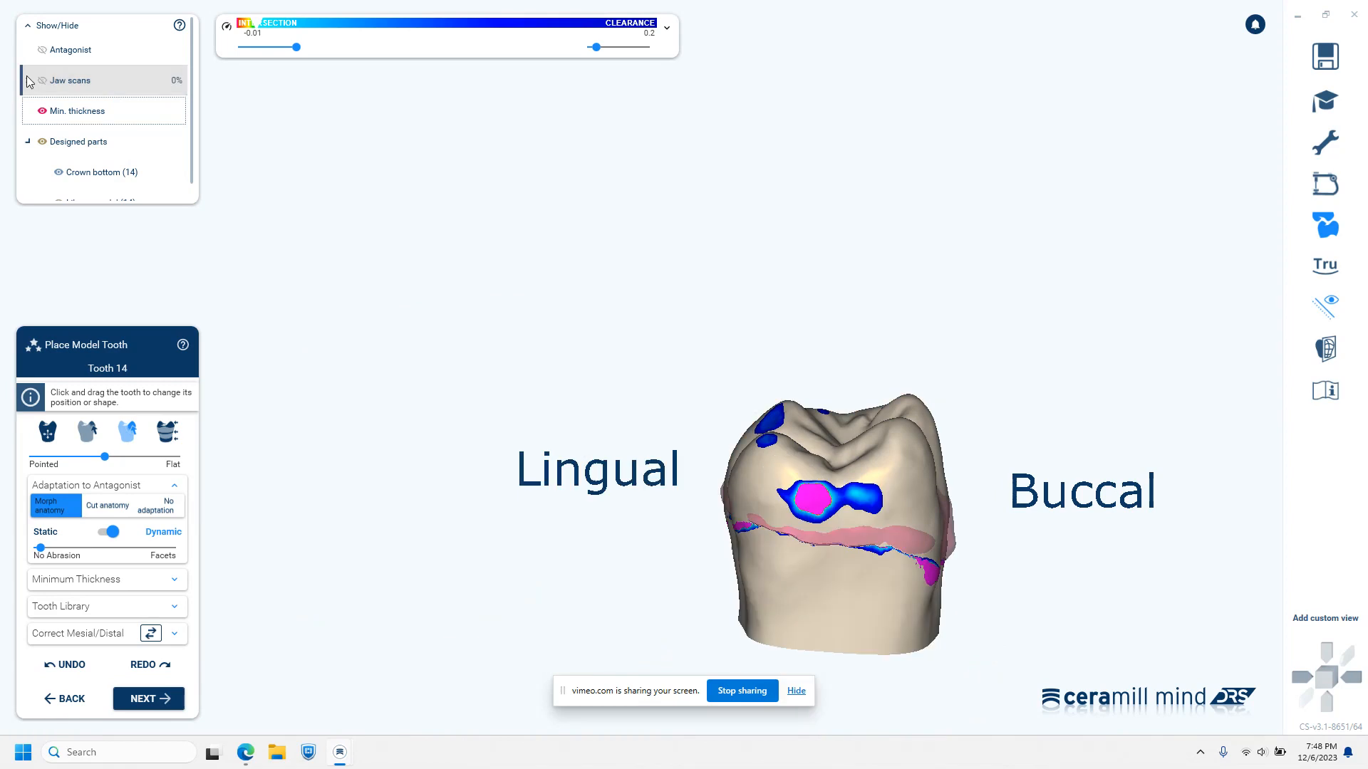
left_click(27, 80)
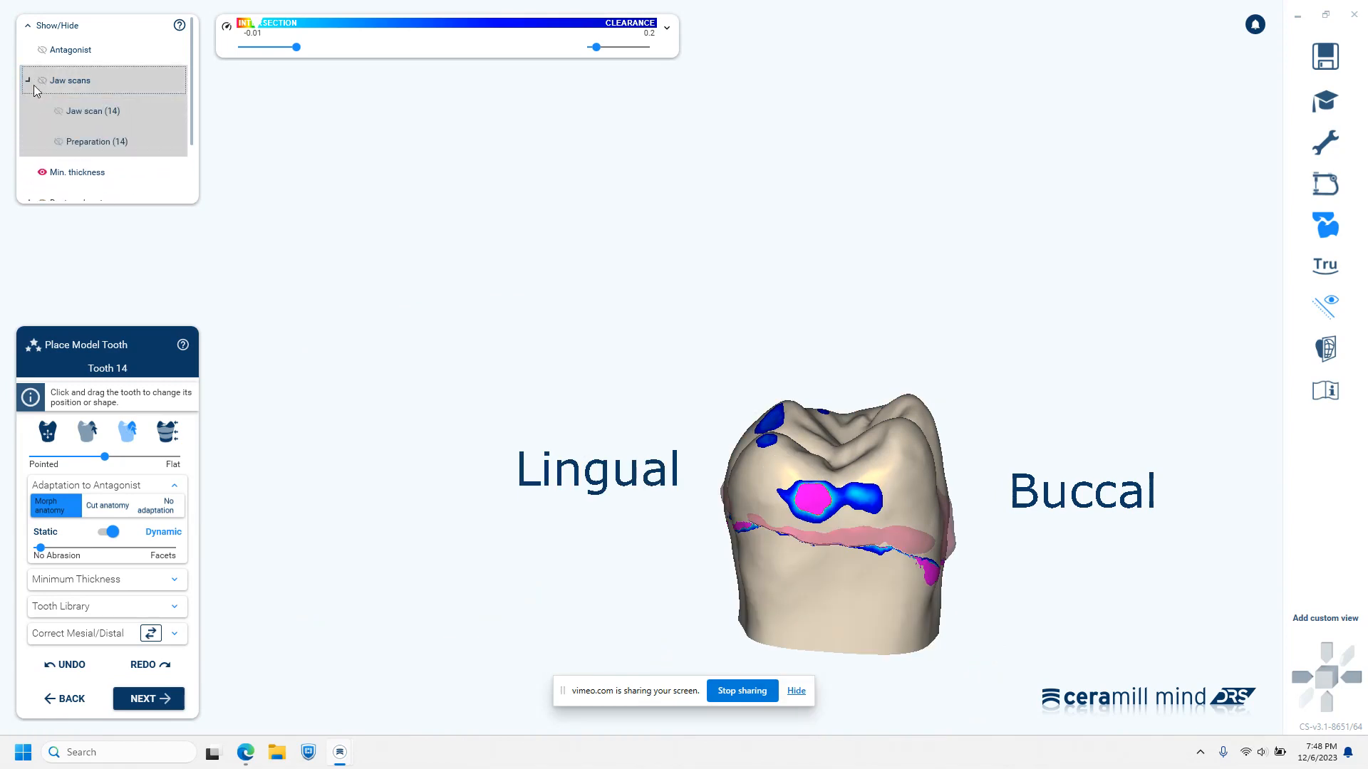
left_click(76, 110)
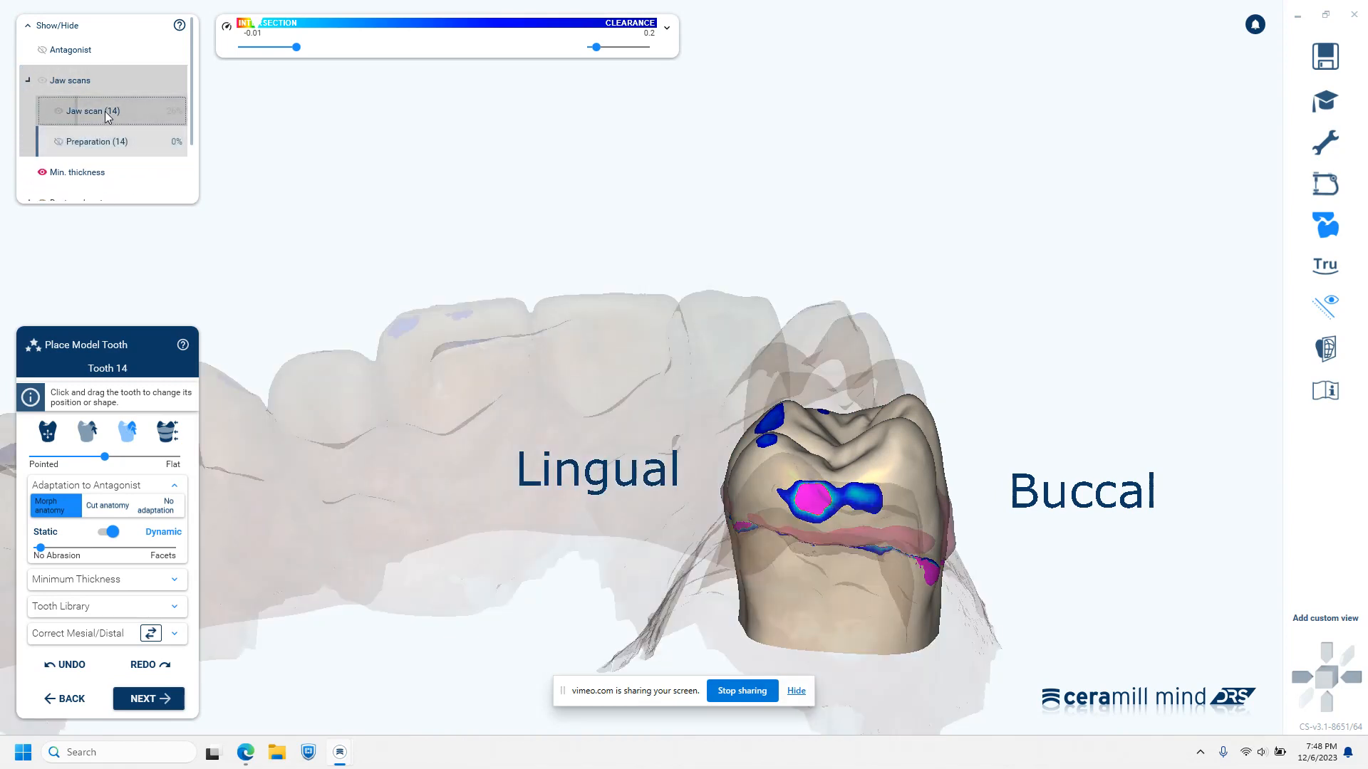
left_click_drag(78, 114, 246, 170)
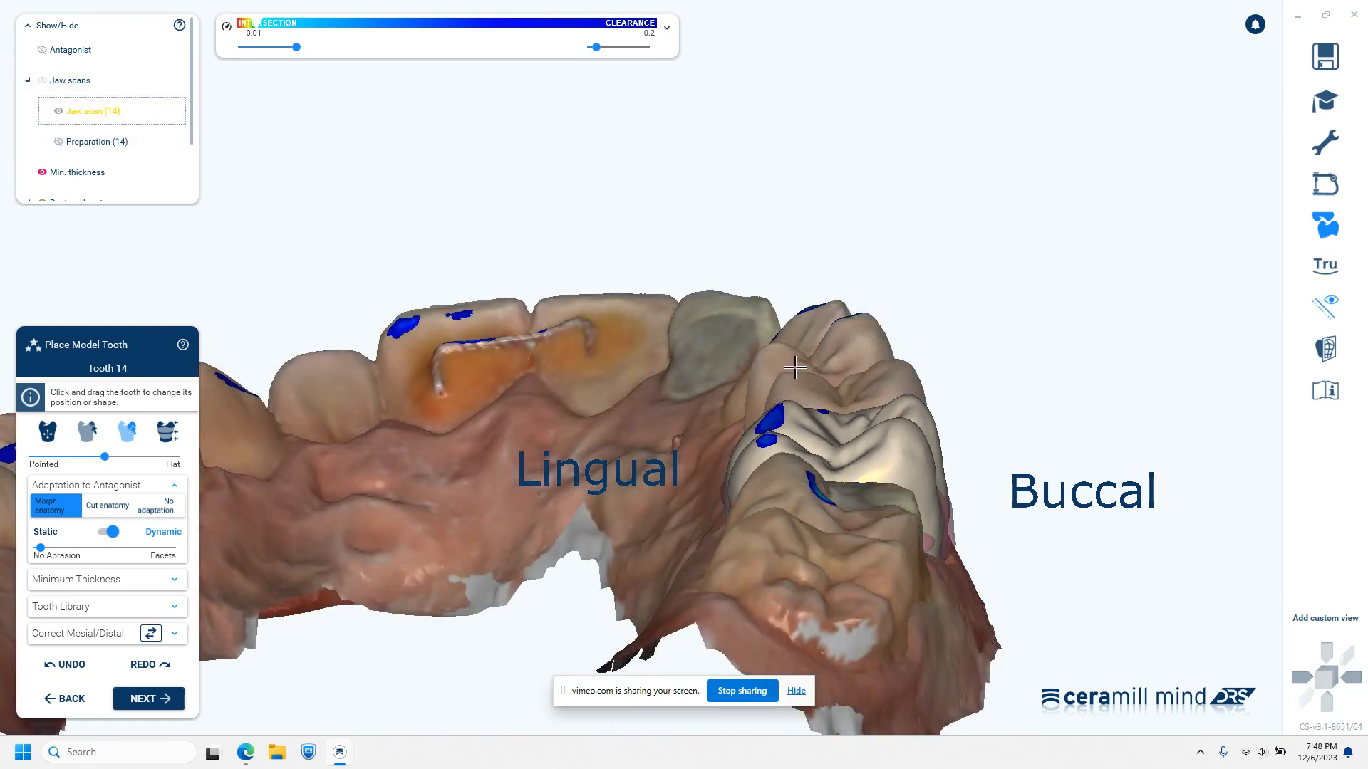
Examine the tooth 14 crown's contour and cusp height beside the neighbouring teeth from the buccal and occlusal sides
right_click_drag(925, 606, 927, 536)
middle_click_drag(928, 536, 1364, 553)
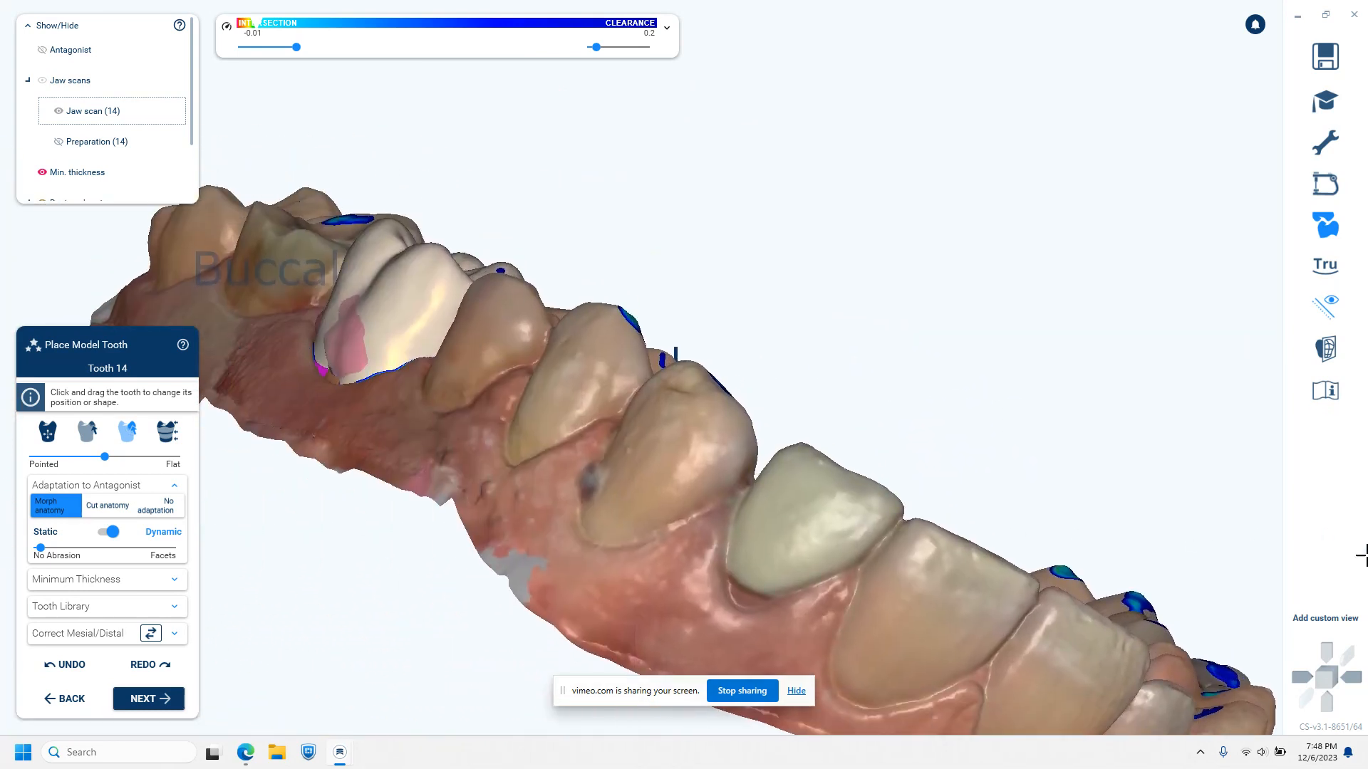
right_click_drag(682, 412, 683, 412)
middle_click_drag(684, 410, 492, 269)
right_click_drag(531, 269, 659, 279)
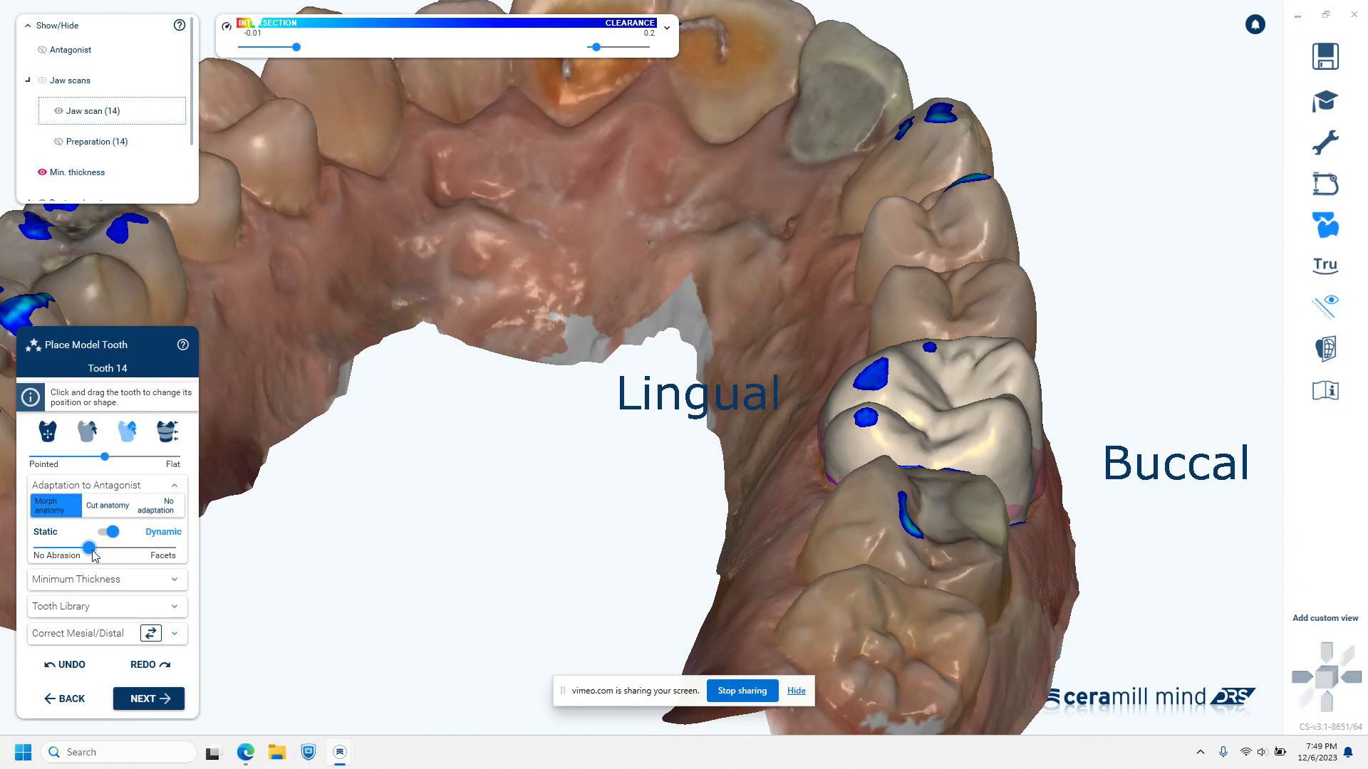
Hide the jaw scans and examine the distal contact area of the tooth 14 crown
right_click_drag(908, 627, 908, 617)
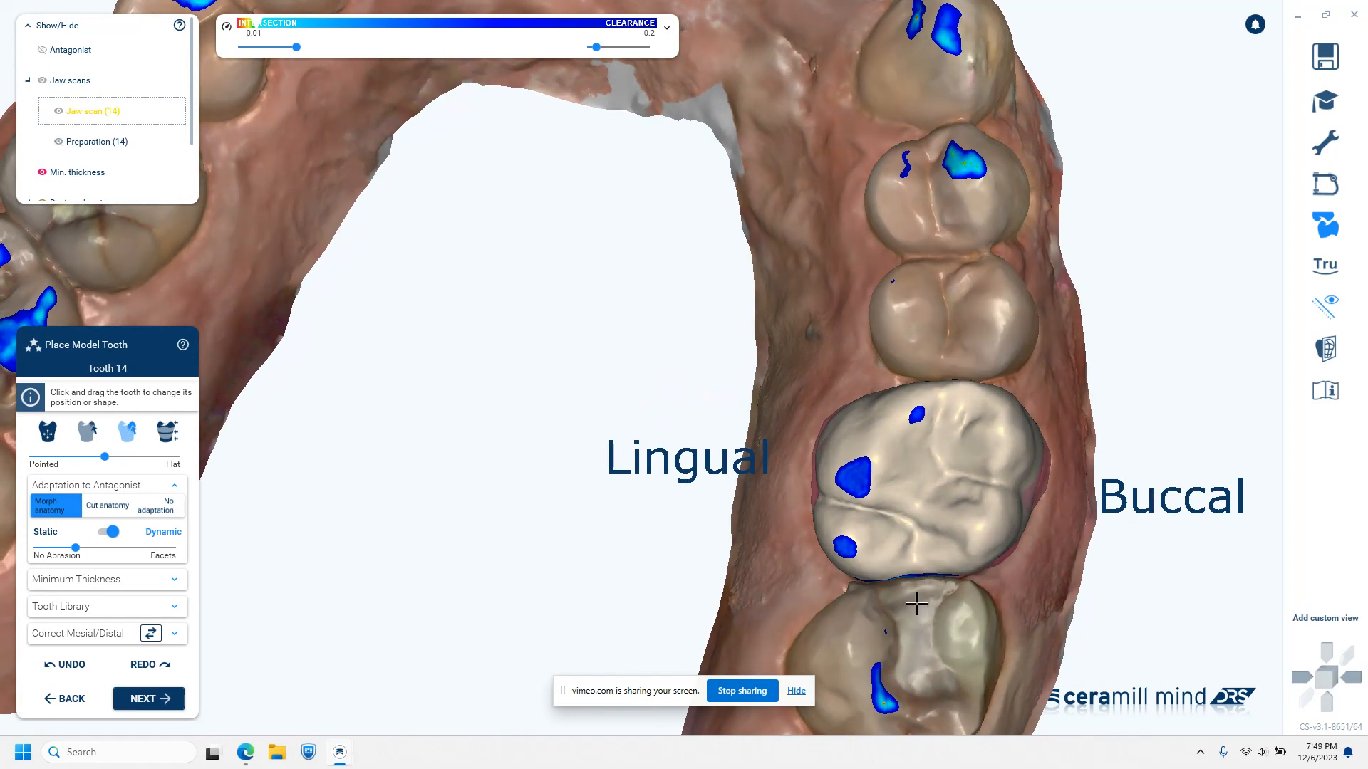
key("j")
right_click_drag(916, 623, 921, 600)
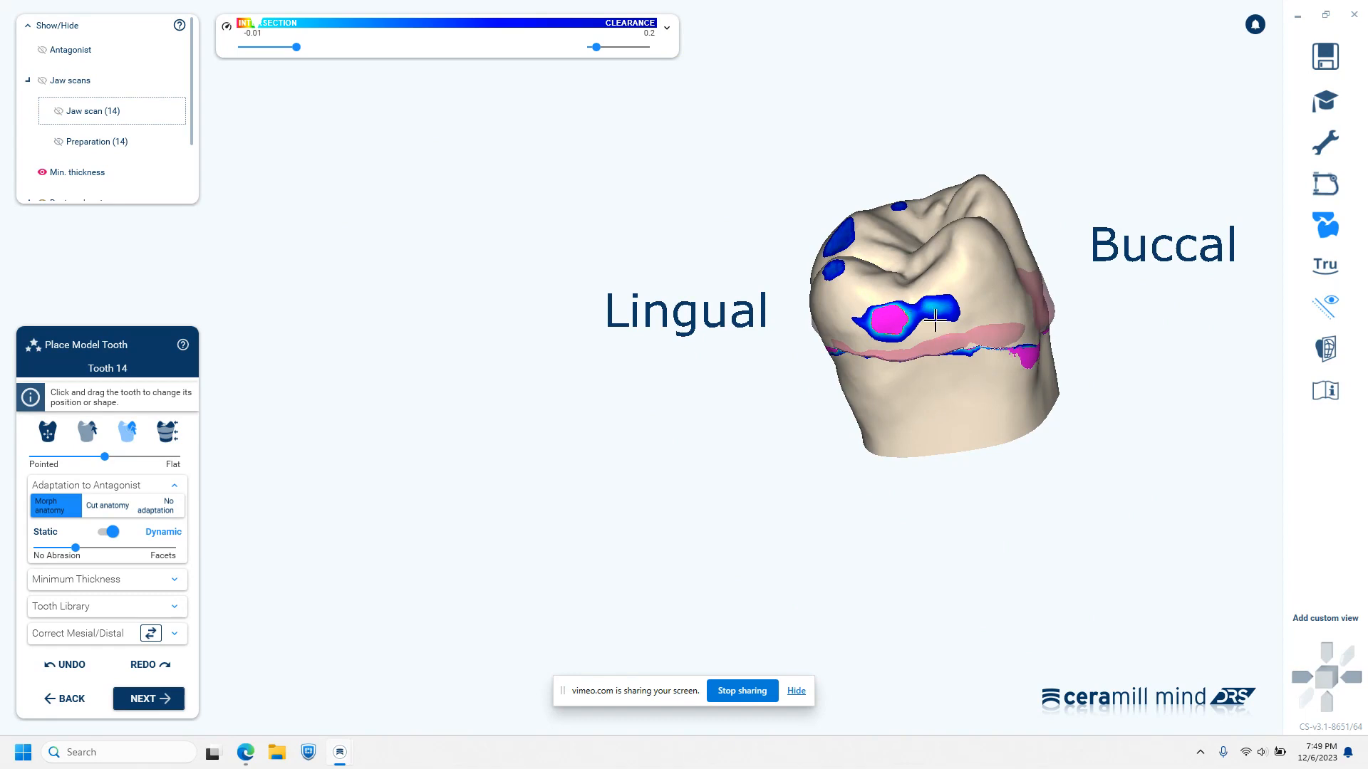
Accept the tooth 14 crown placement and continue to the free-forming stage
right_click_drag(963, 401, 964, 411)
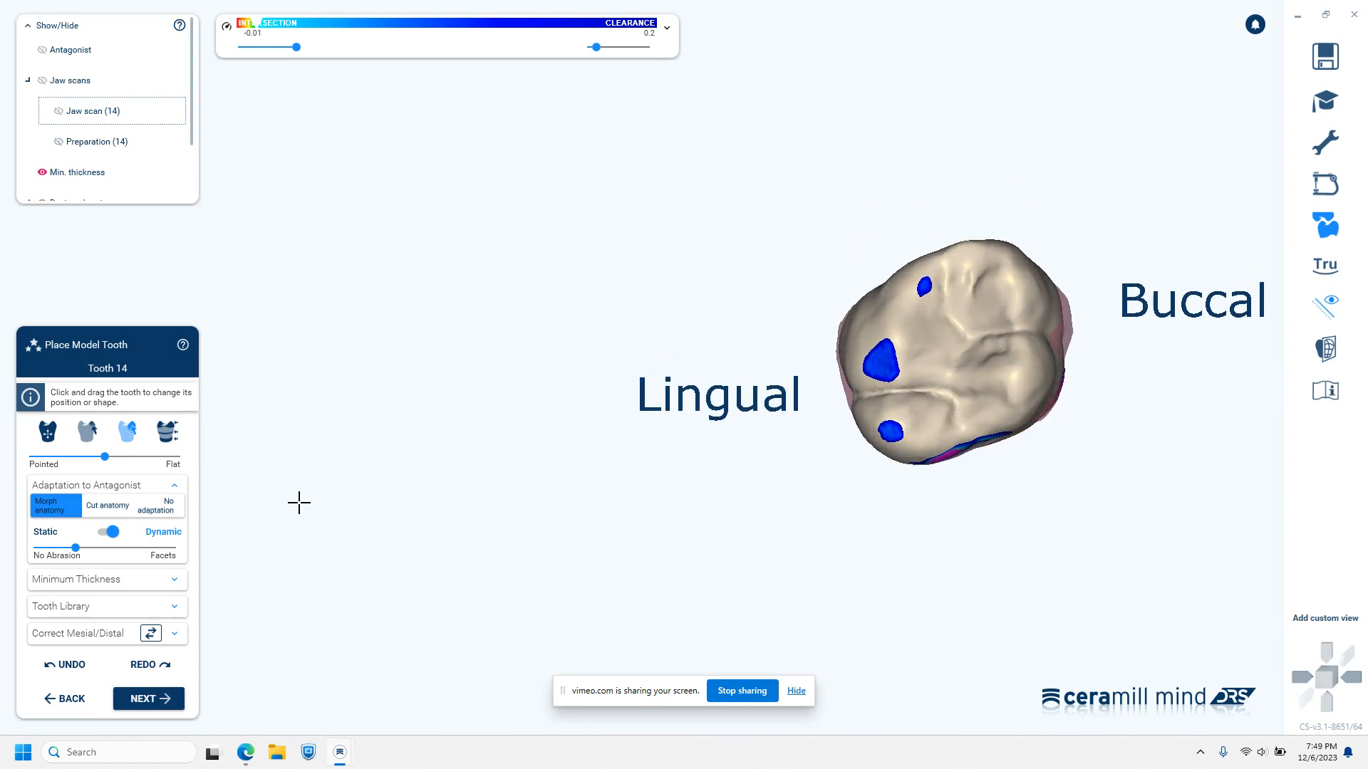
left_click(171, 700)
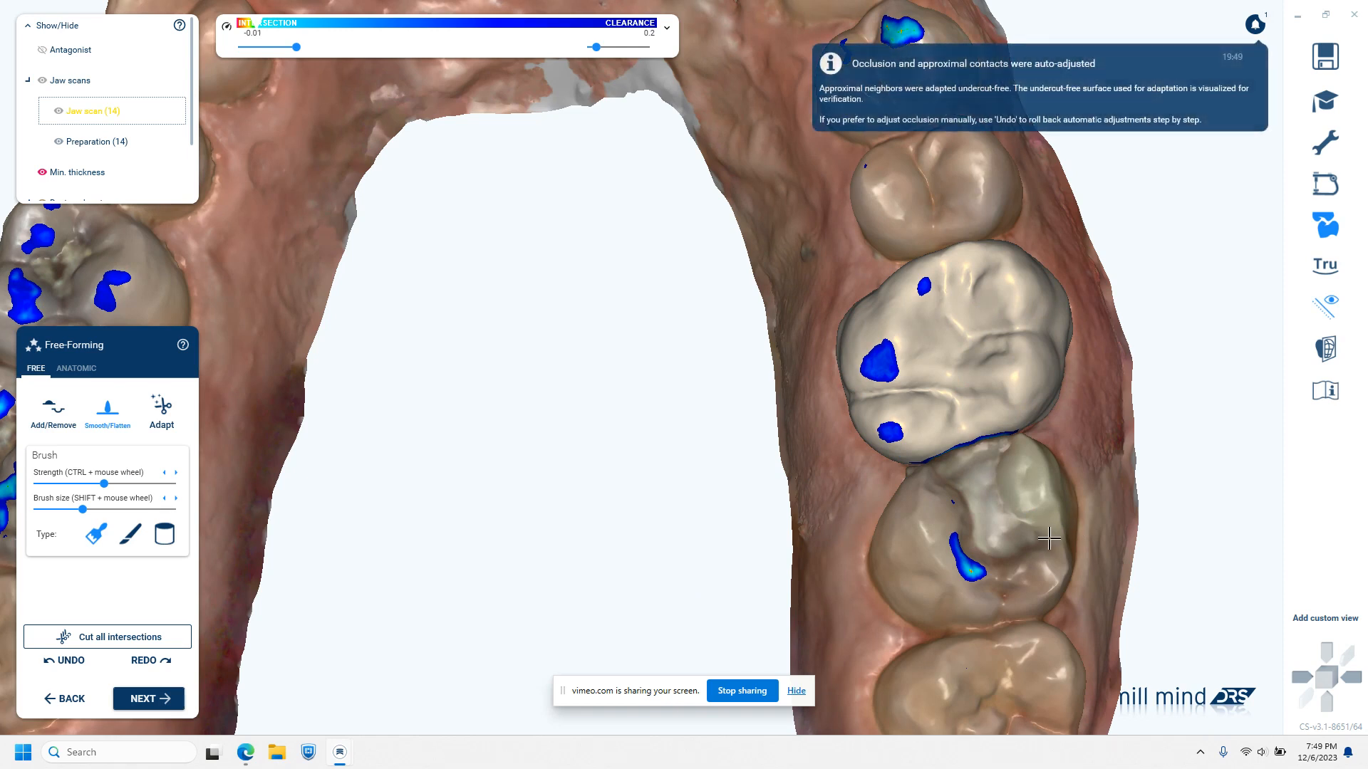
right_click_drag(1086, 504, 964, 468)
scroll(795, 523, "up", 4)
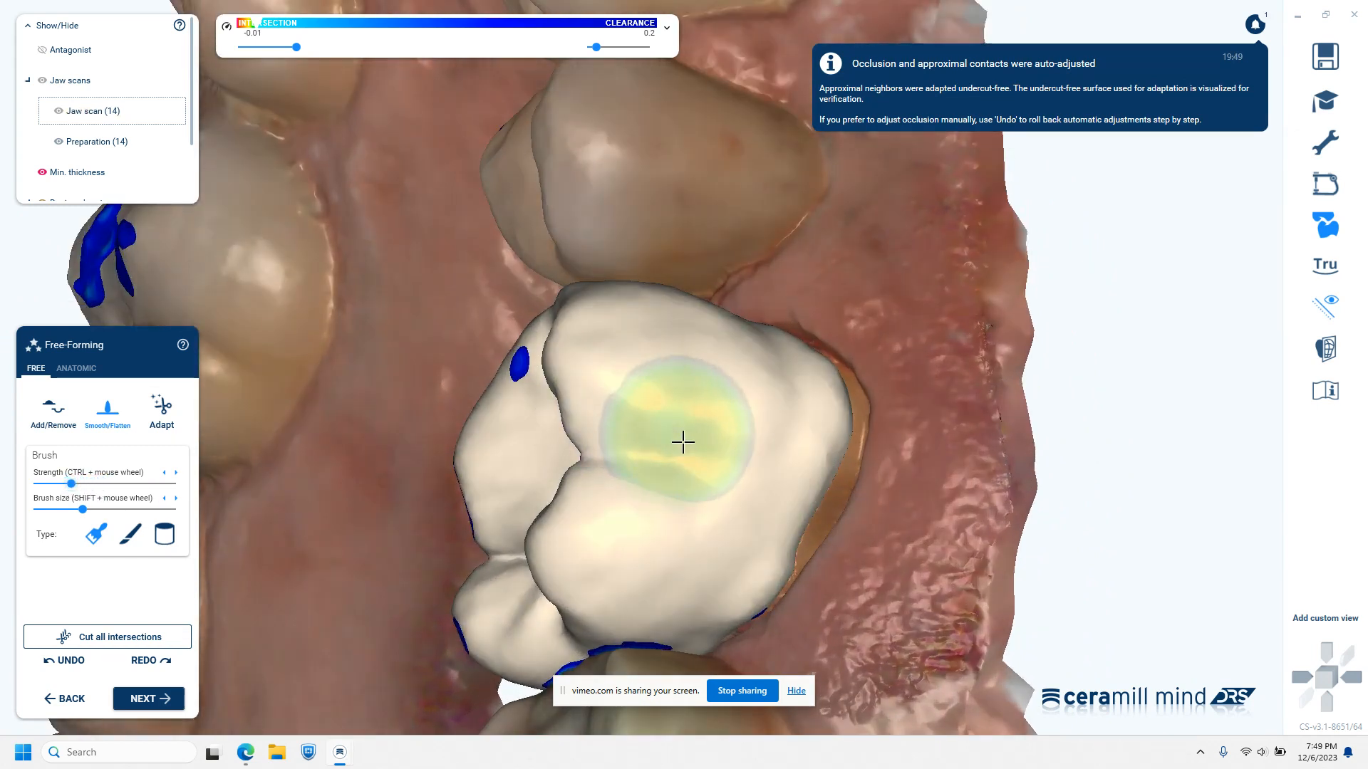
Smooth the crown's buccal and lingual surfaces with Smooth/Flatten at a reduced brush strength
mouse_move(760, 544)
left_mouse_down()
mouse_move(815, 428)
mouse_move(819, 375)
mouse_move(733, 345)
mouse_move(753, 345)
left_mouse_up()
right_click_drag(888, 513, 962, 527)
middle_click_drag(962, 527, 661, 498)
right_click_drag(701, 513, 697, 527)
mouse_move(602, 611)
left_mouse_down()
mouse_move(568, 574)
mouse_move(553, 510)
mouse_move(568, 464)
left_mouse_up()
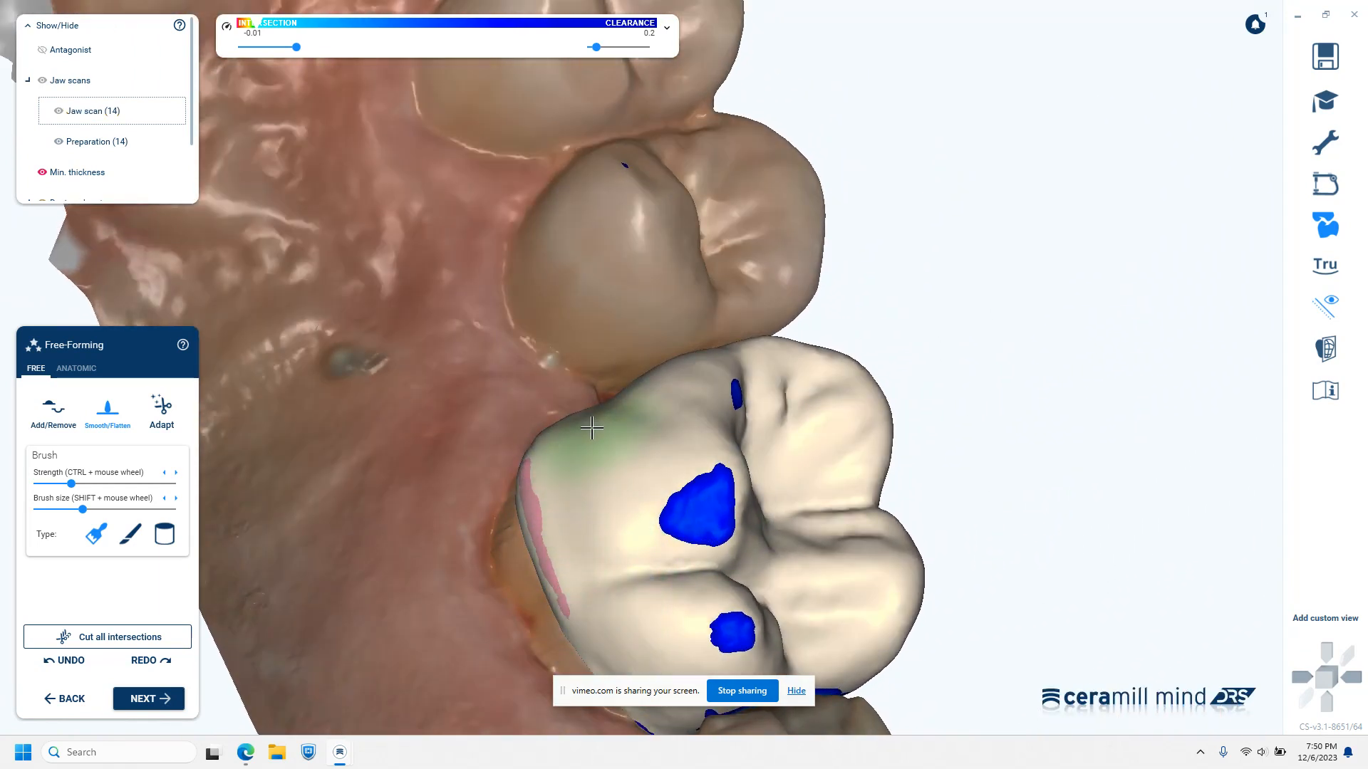
mouse_move(675, 657)
right_mouse_down()
mouse_move(697, 635)
mouse_move(710, 663)
right_mouse_up()
middle_click_drag(839, 545, 852, 300)
mouse_move(852, 299)
right_mouse_down()
mouse_move(853, 364)
mouse_move(890, 399)
mouse_move(888, 376)
right_mouse_up()
Hide the jaw scans to check the crown's mesial contact area and select the Add/Remove tool
key("j")
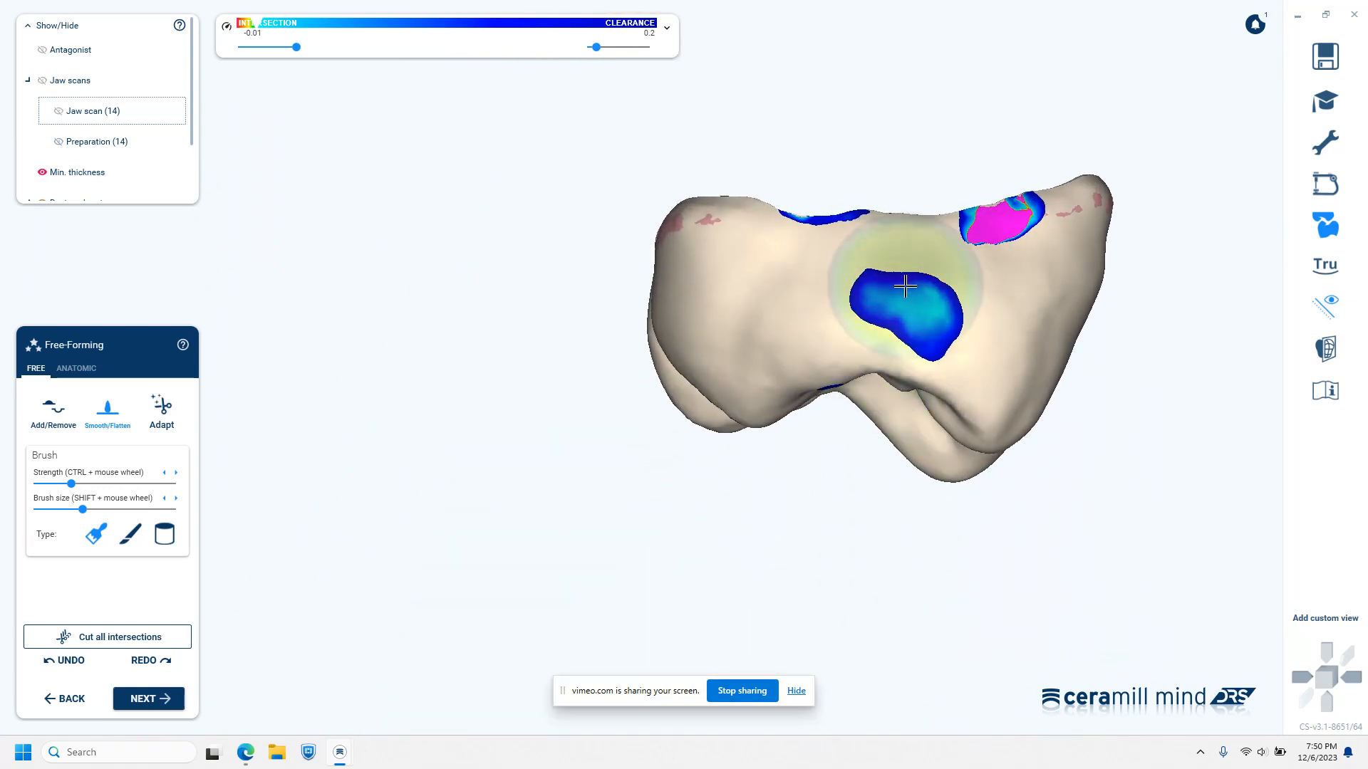
left_click(44, 437)
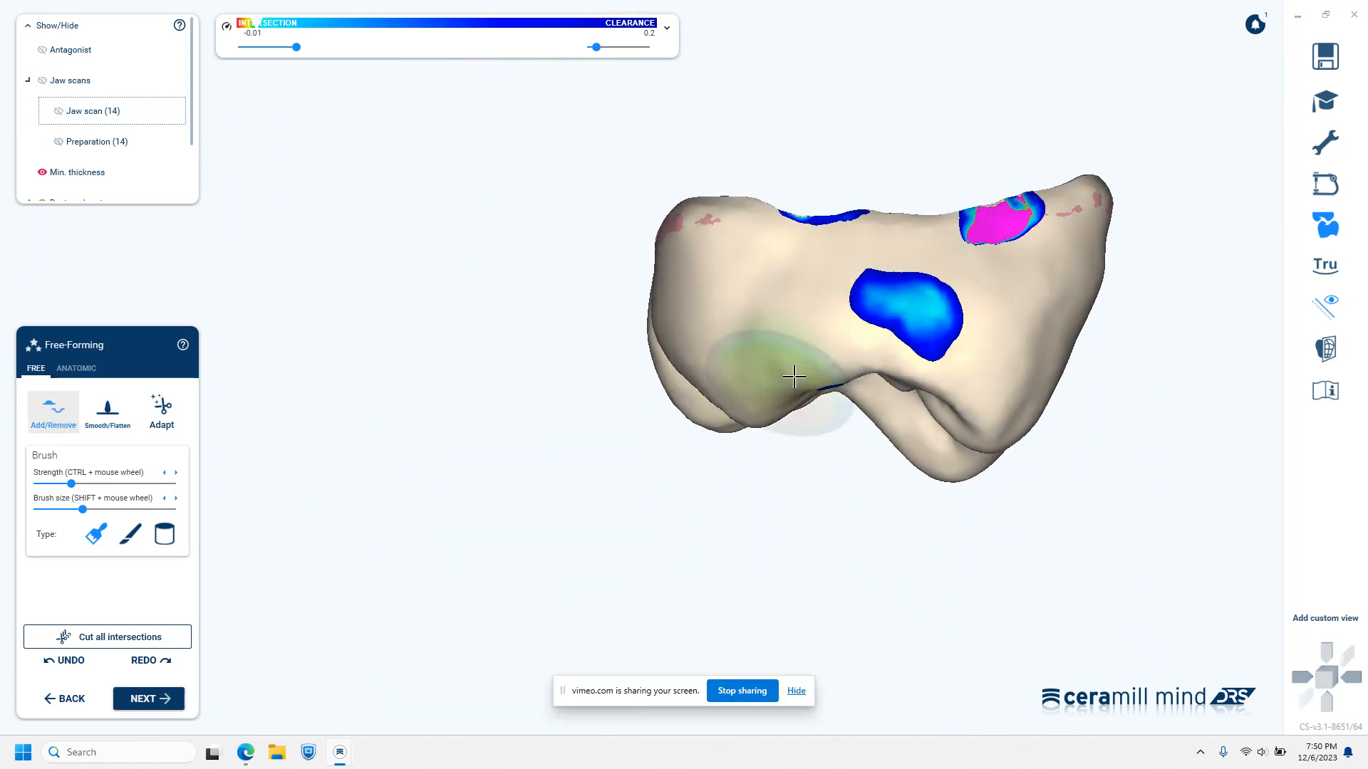
mouse_move(867, 357)
right_mouse_down()
mouse_move(869, 522)
mouse_move(867, 498)
mouse_move(899, 481)
mouse_move(877, 571)
mouse_move(917, 433)
mouse_move(971, 76)
mouse_move(843, 278)
right_mouse_up()
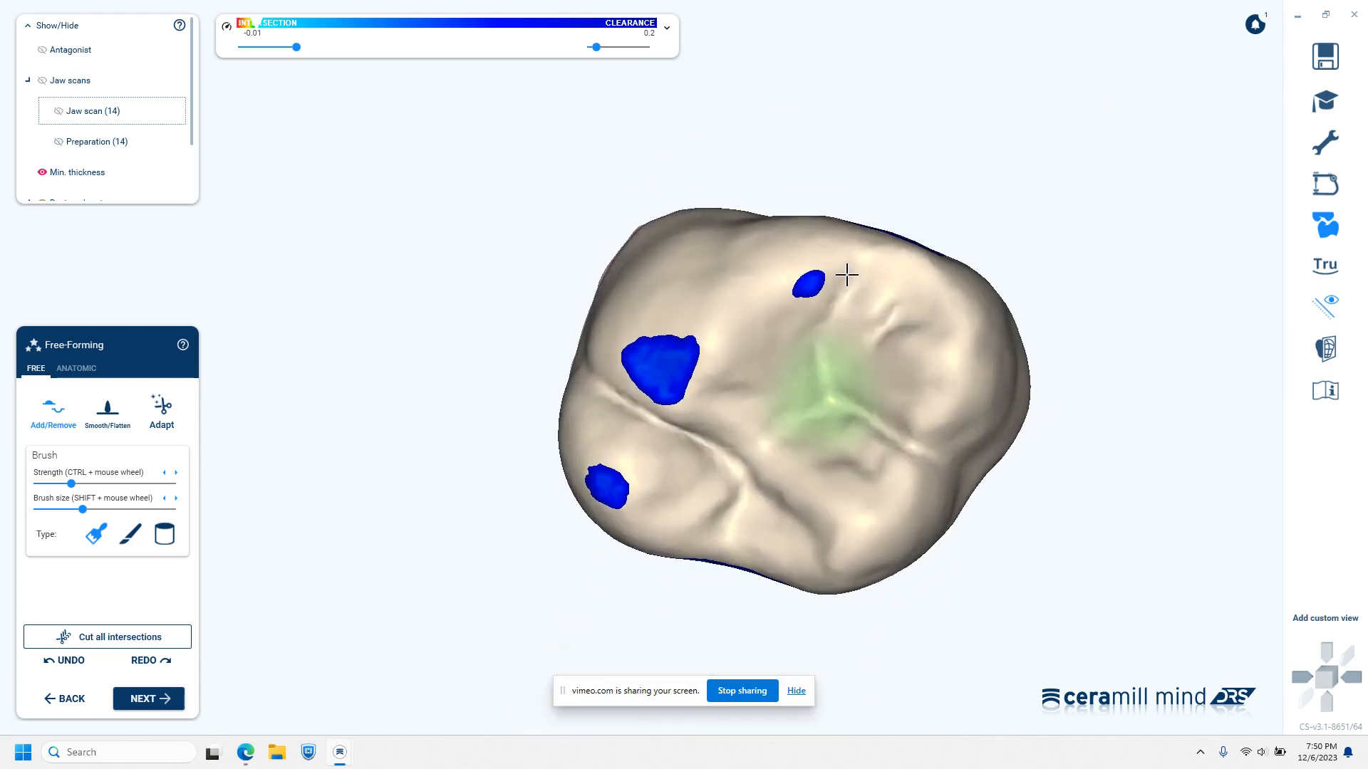
right_click(777, 613)
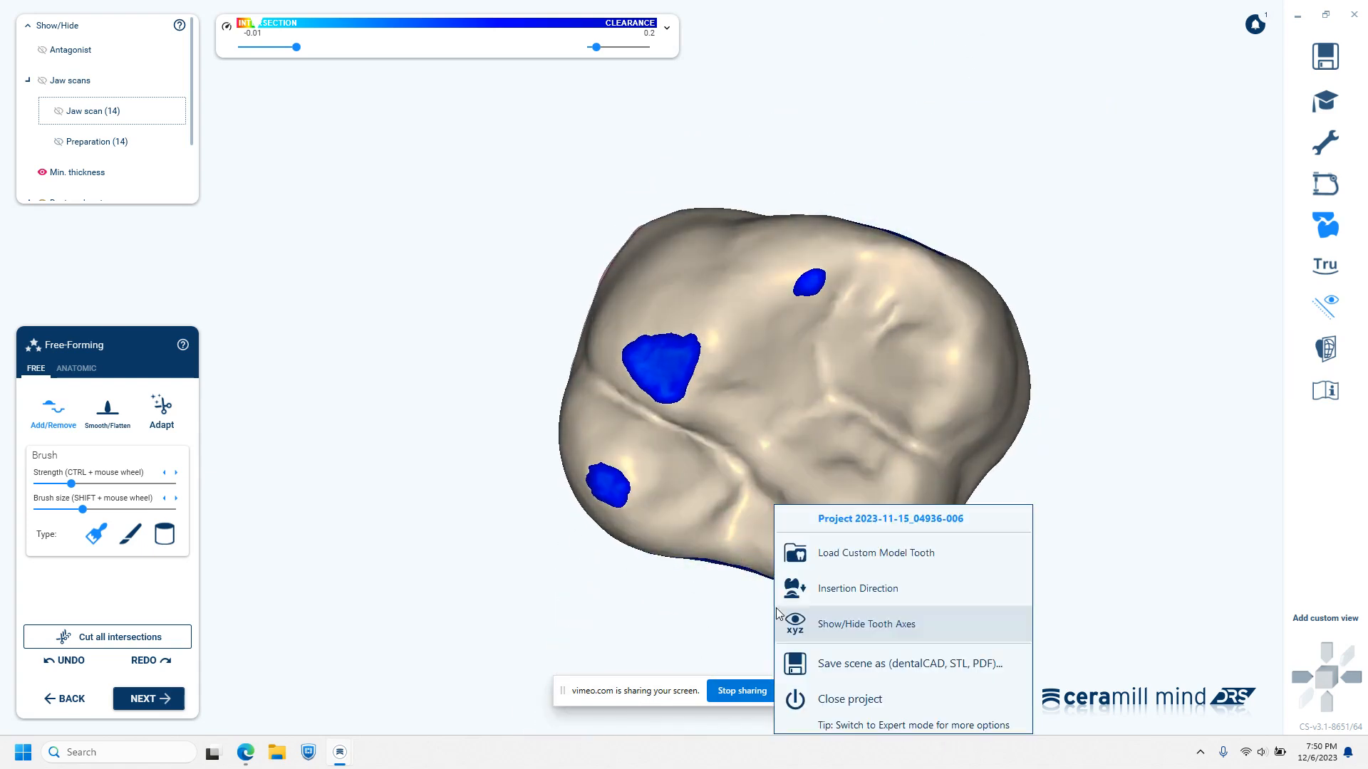
left_click(738, 615)
right_click(736, 611)
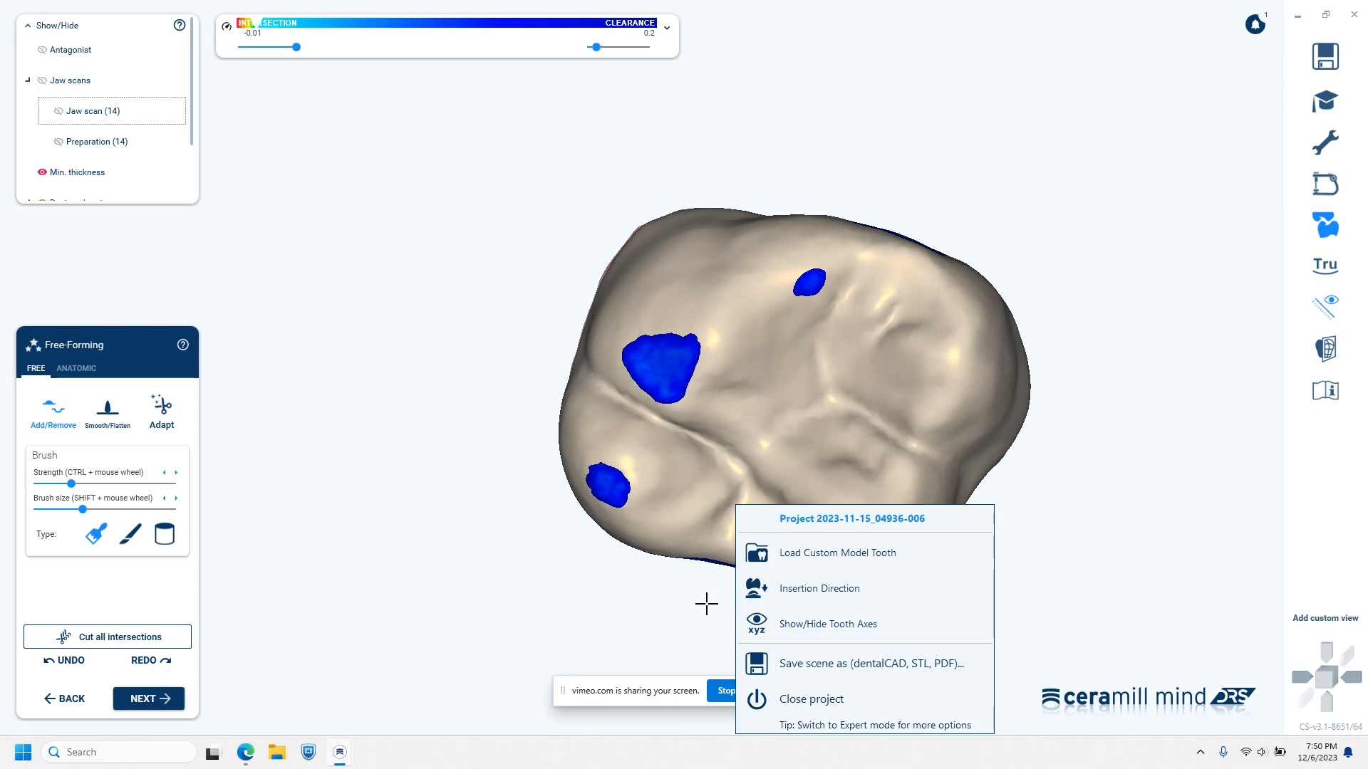
left_click(706, 604)
right_click(823, 639)
left_click(834, 620)
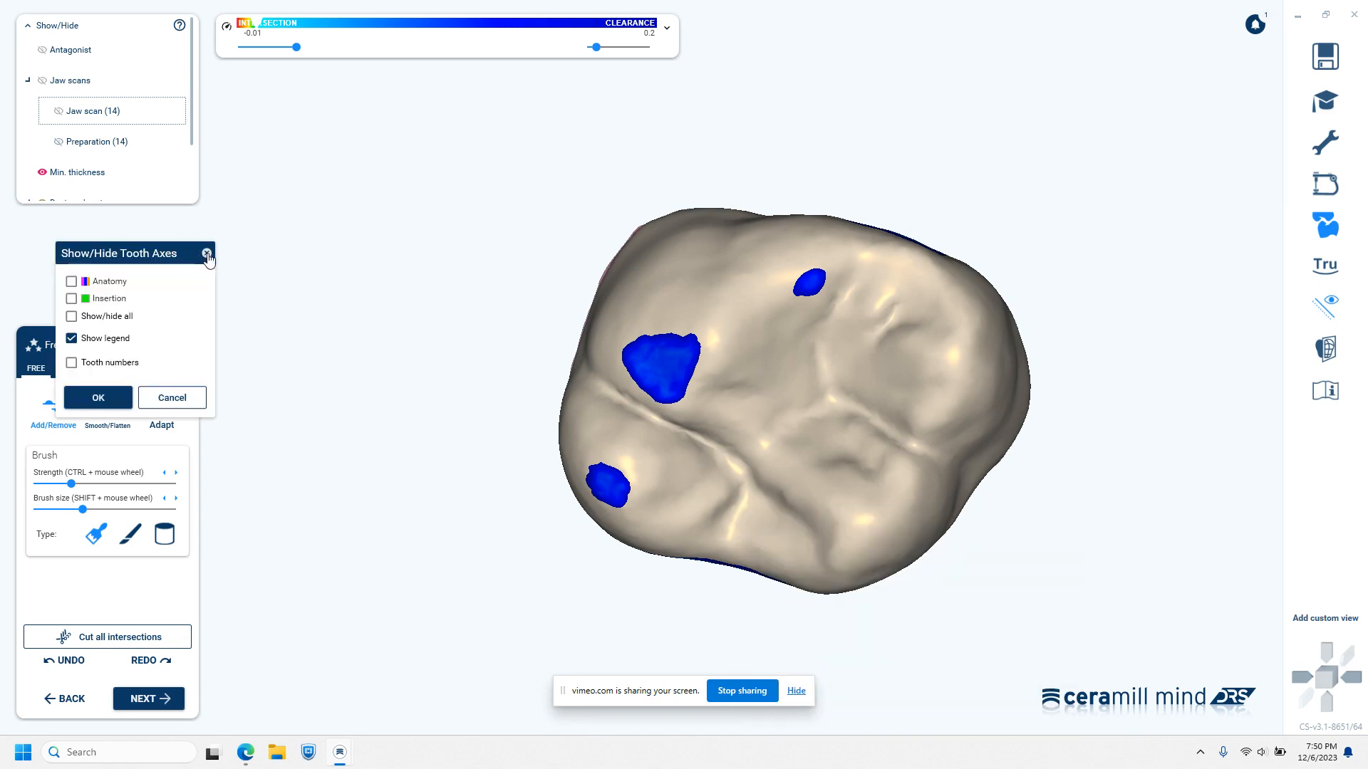
left_click(207, 254)
Build up the crown's distal contact area using Add/Remove with a smaller brush, and smooth the added material
key("j")
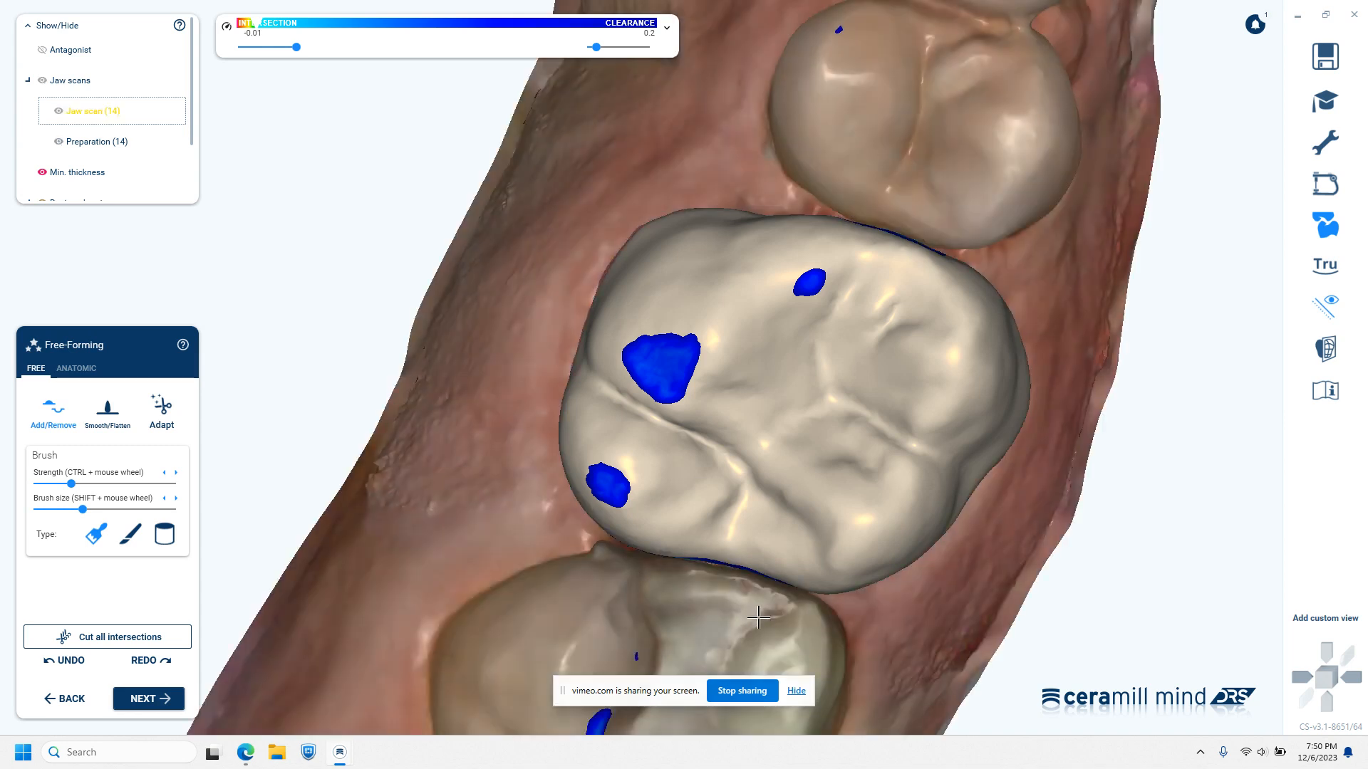
right_click_drag(769, 612, 768, 609)
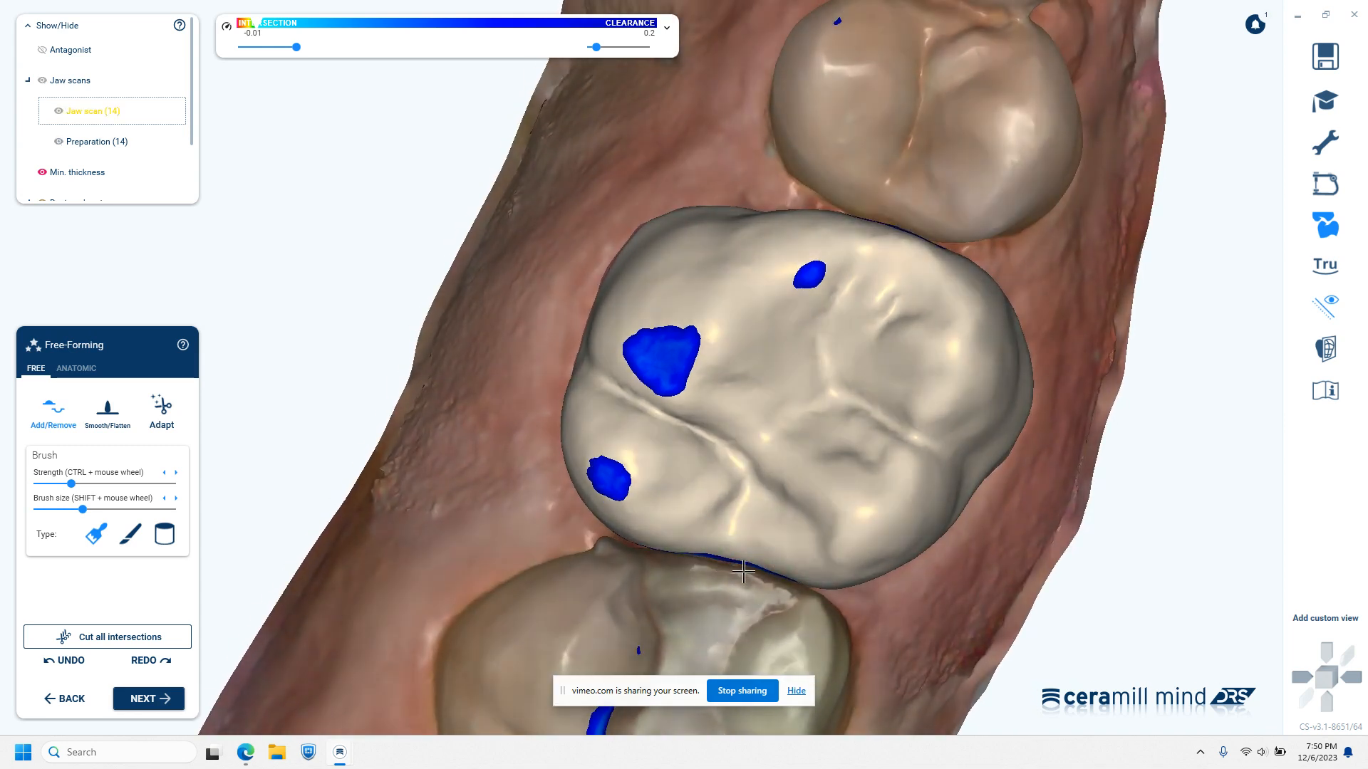
right_click_drag(748, 593, 761, 529)
left_click(146, 406)
right_click_drag(604, 463, 827, 470)
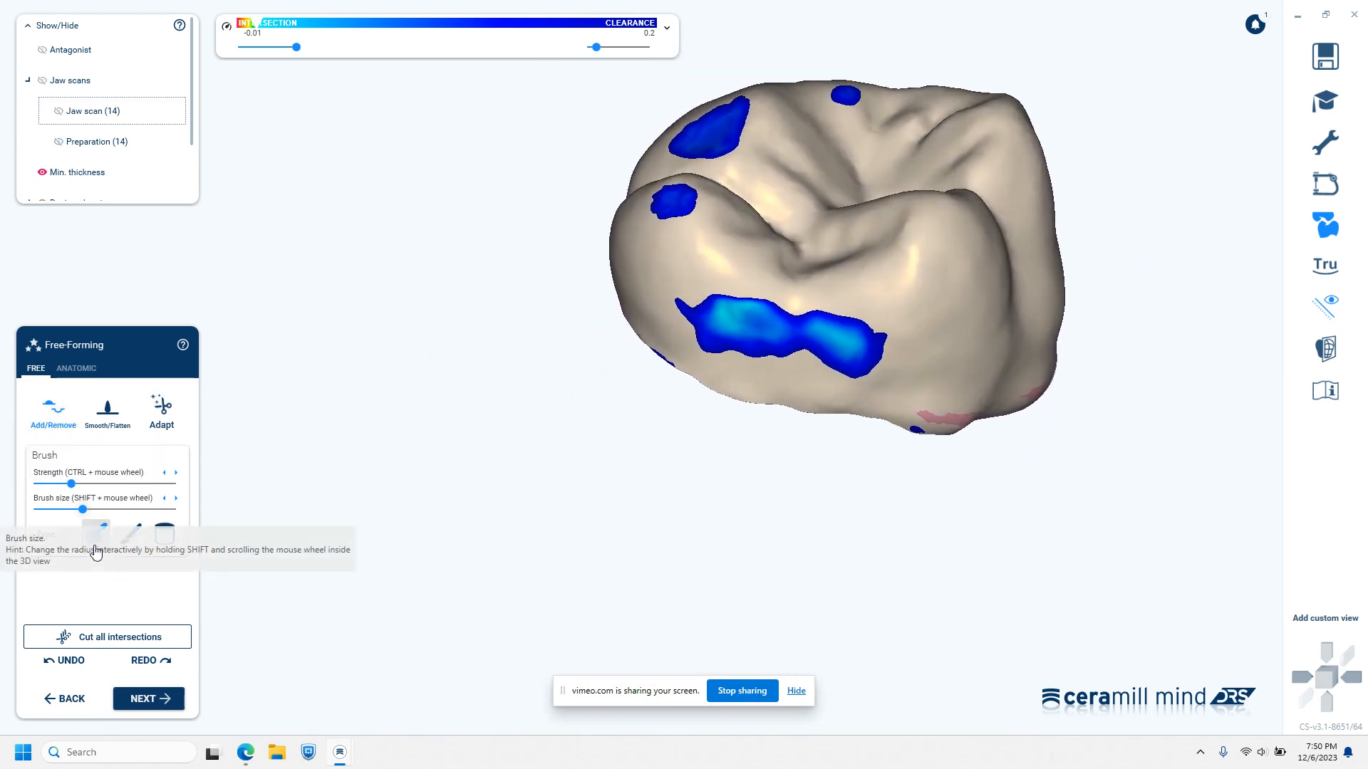
left_click_drag(83, 510, 58, 510)
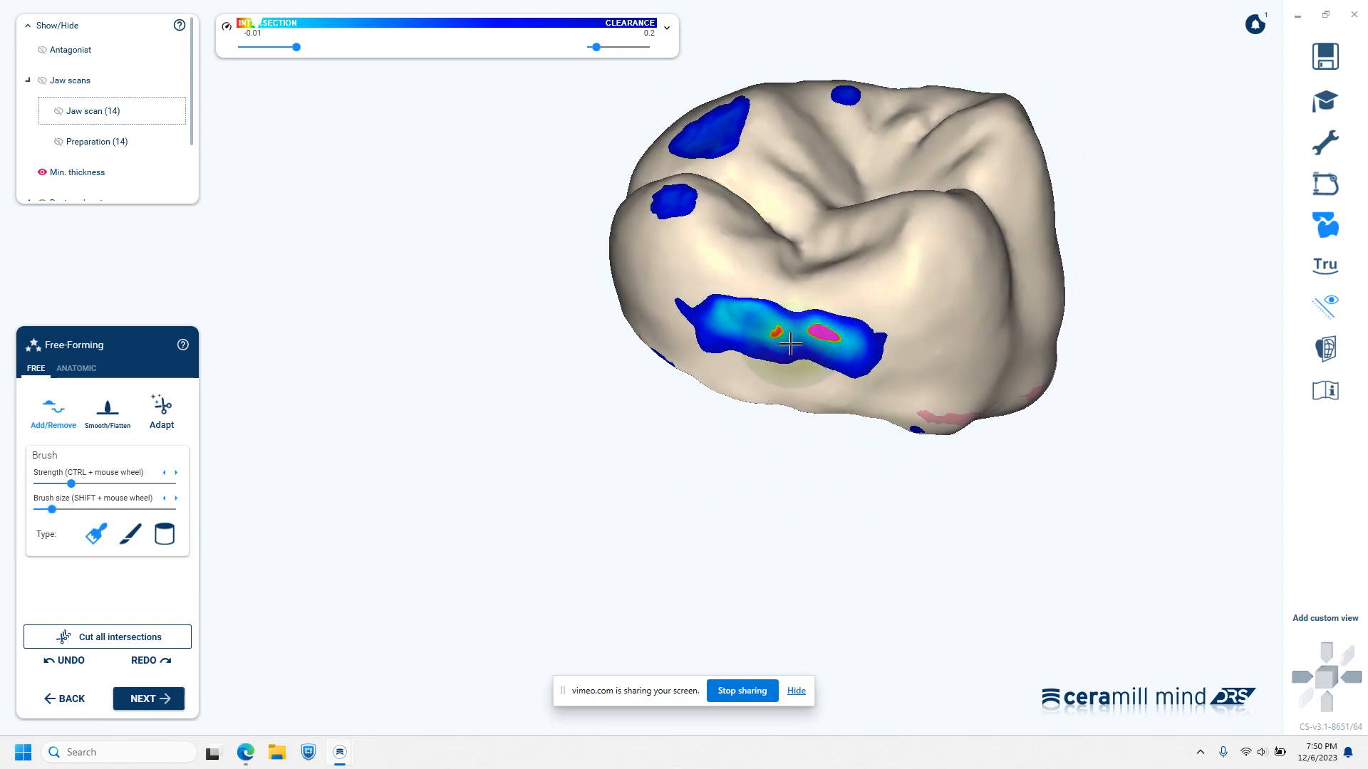
left_click(737, 328)
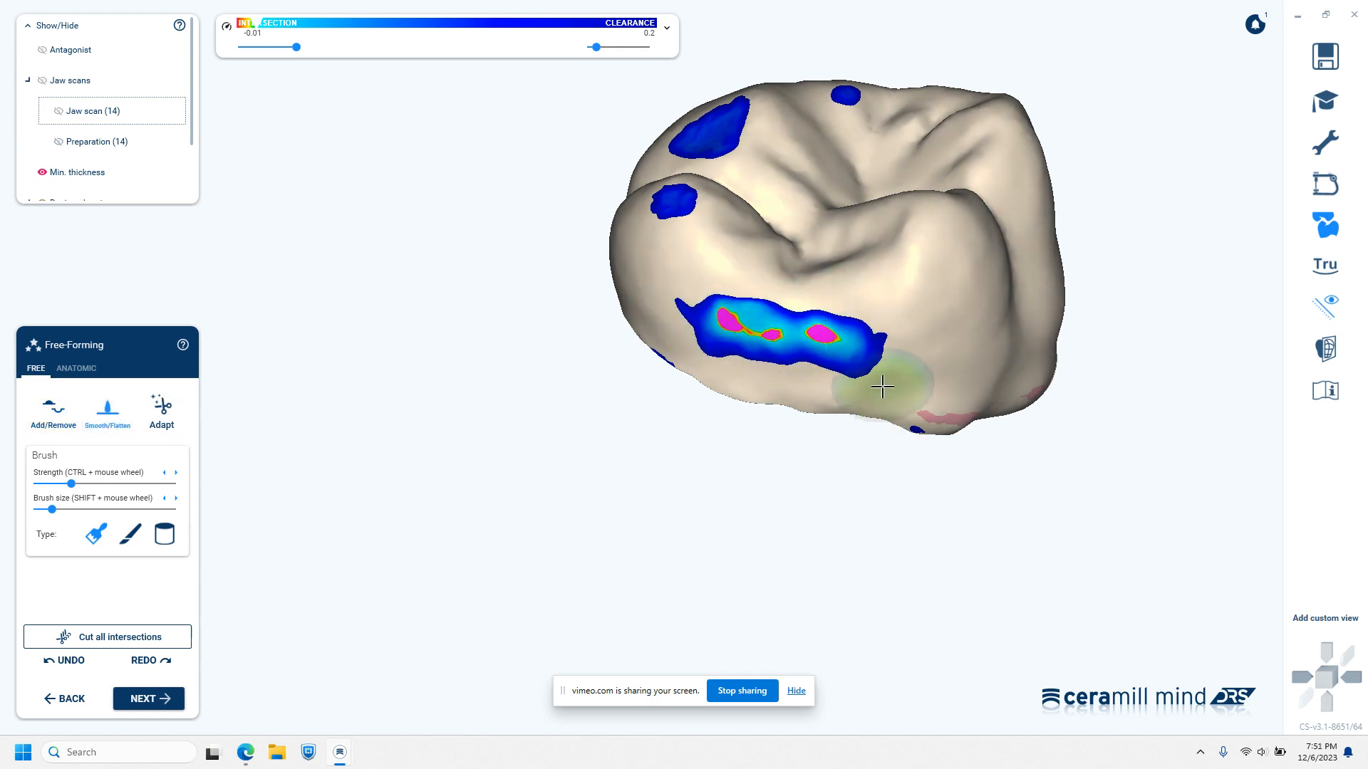
Show the jaw scans again and examine the distal contact and the crown's alignment within the arch
right_click_drag(811, 471, 810, 476)
middle_click_drag(810, 477, 918, 170)
right_click_drag(915, 258, 909, 278)
key("j")
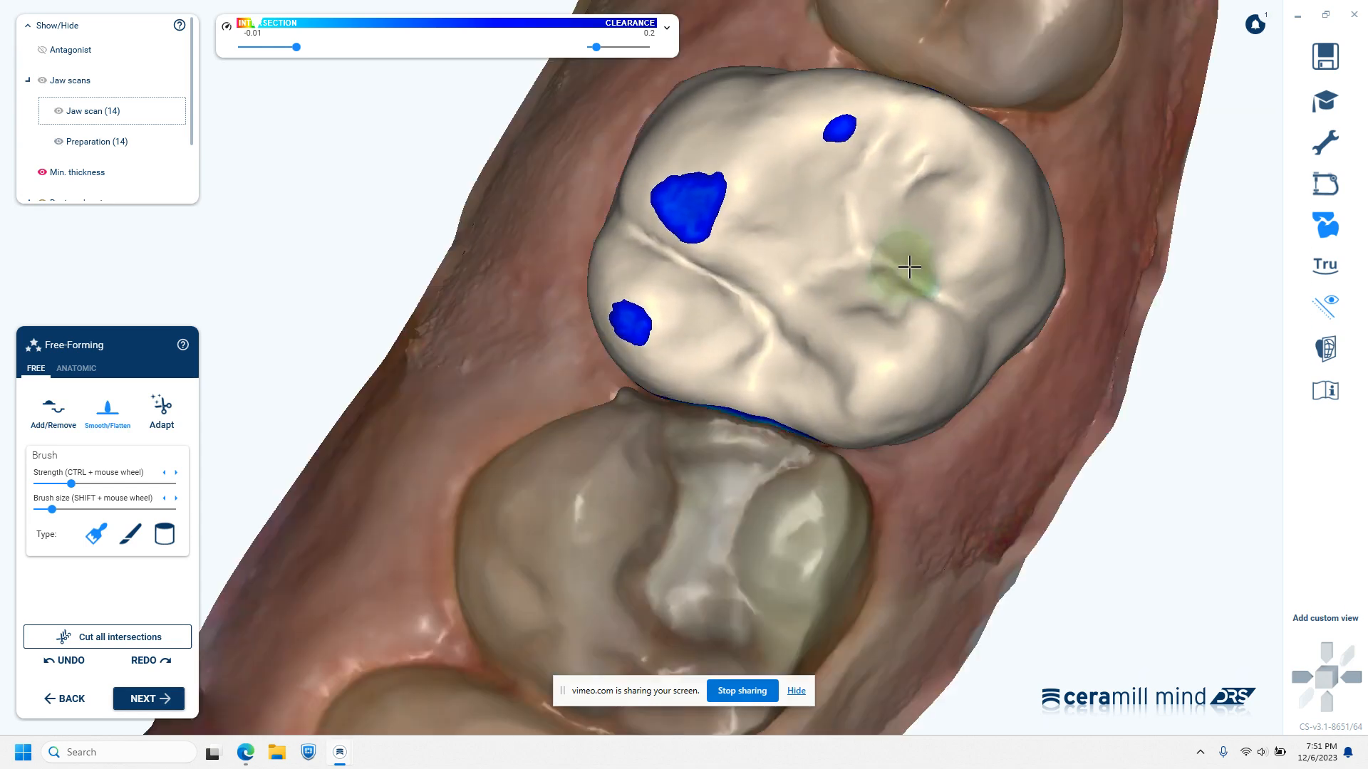
right_click_drag(847, 485, 852, 475)
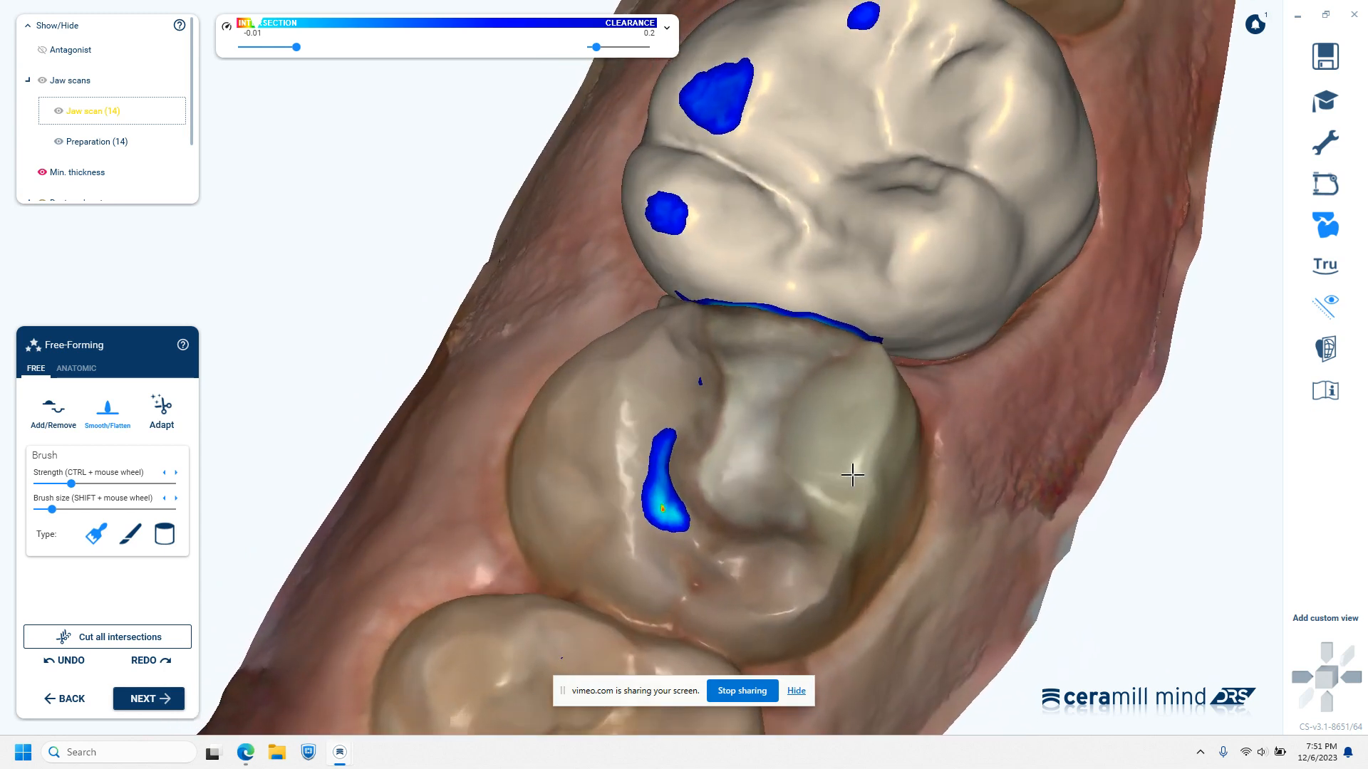
scroll(852, 475, "down", 5)
middle_click_drag(881, 475, 887, 564)
right_click_drag(887, 565, 886, 564)
right_click_drag(857, 423, 850, 563)
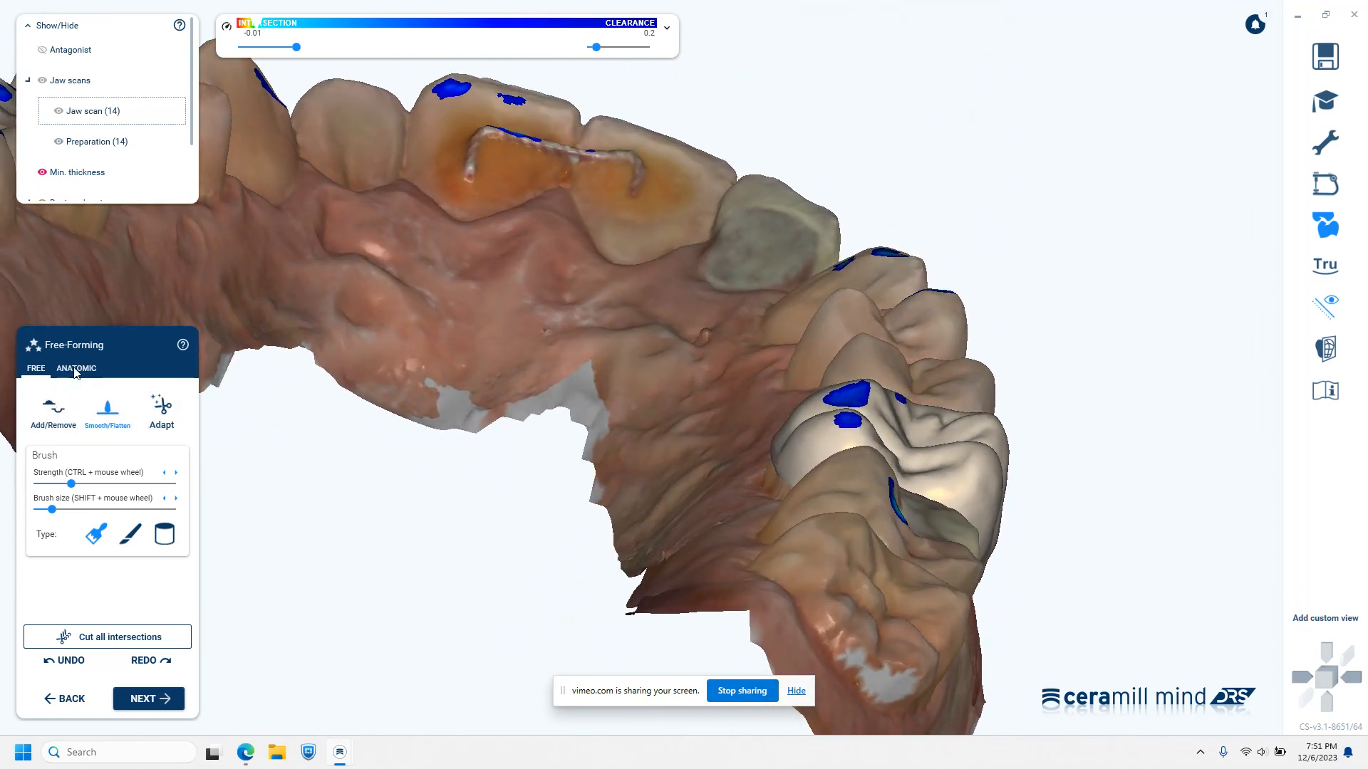
Reshape the crown's lingual part with the anatomic Tooth parts preset to reduce its contact with the antagonist
left_click(76, 368)
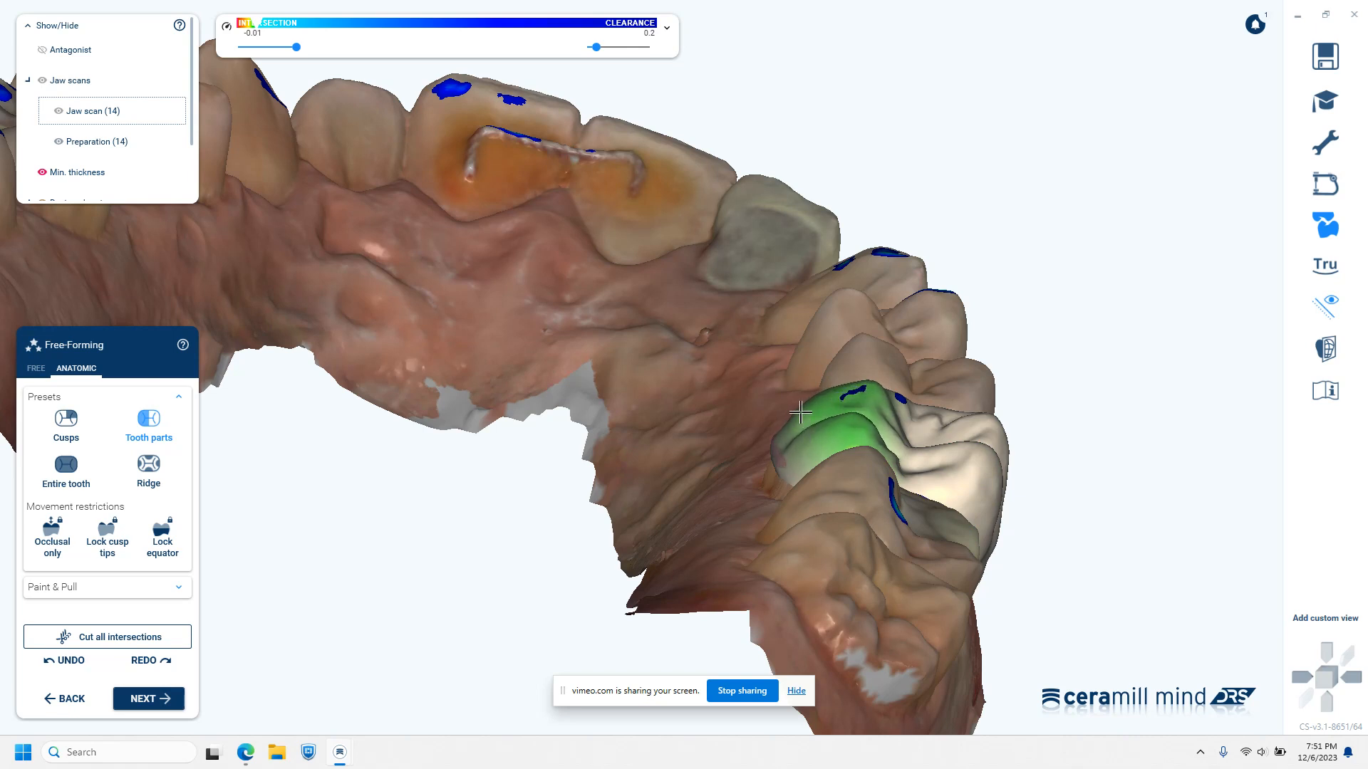
right_click_drag(814, 430, 937, 550)
middle_click_drag(1020, 522, 1030, 344)
right_click_drag(907, 586, 891, 577)
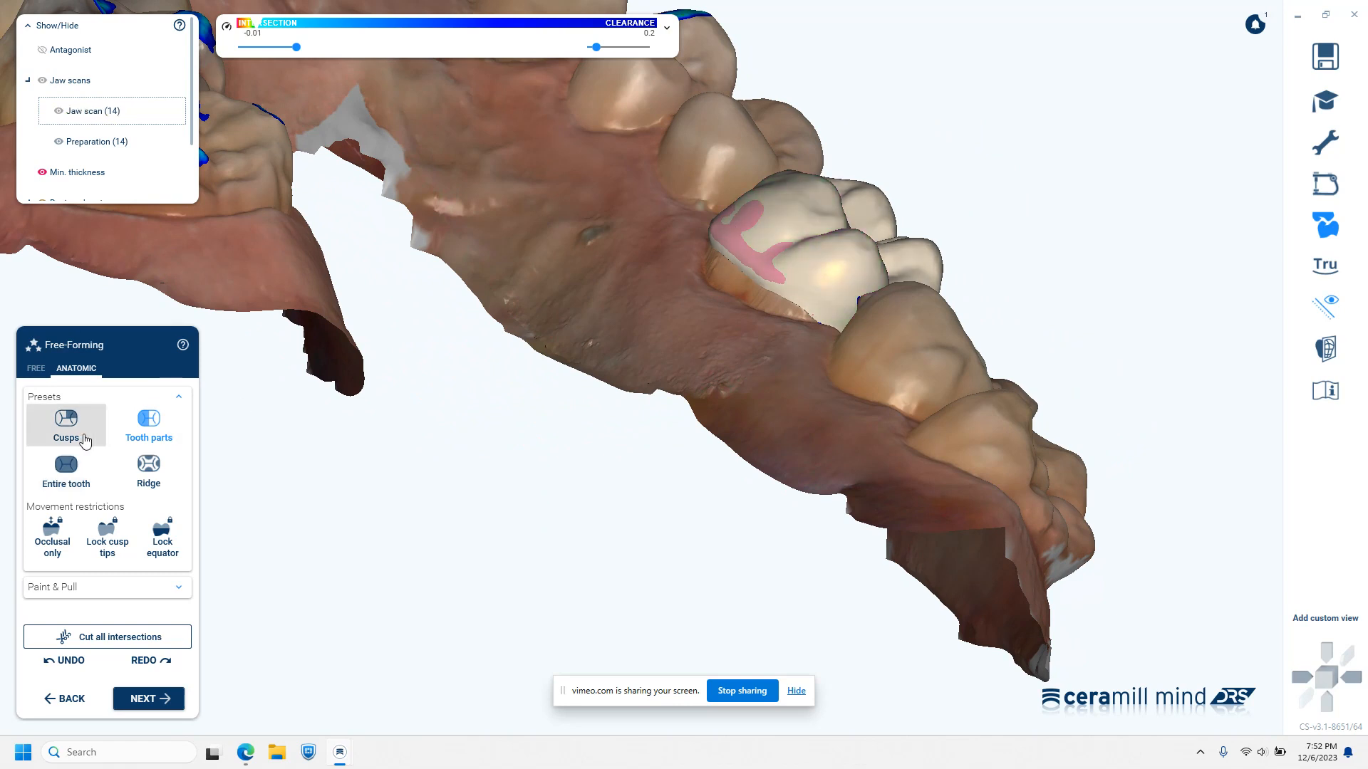
Return to free brush forming and examine the crown's lingual thickness and cusp alignment from the lingual, occlusal and buccal sides
left_click(32, 372)
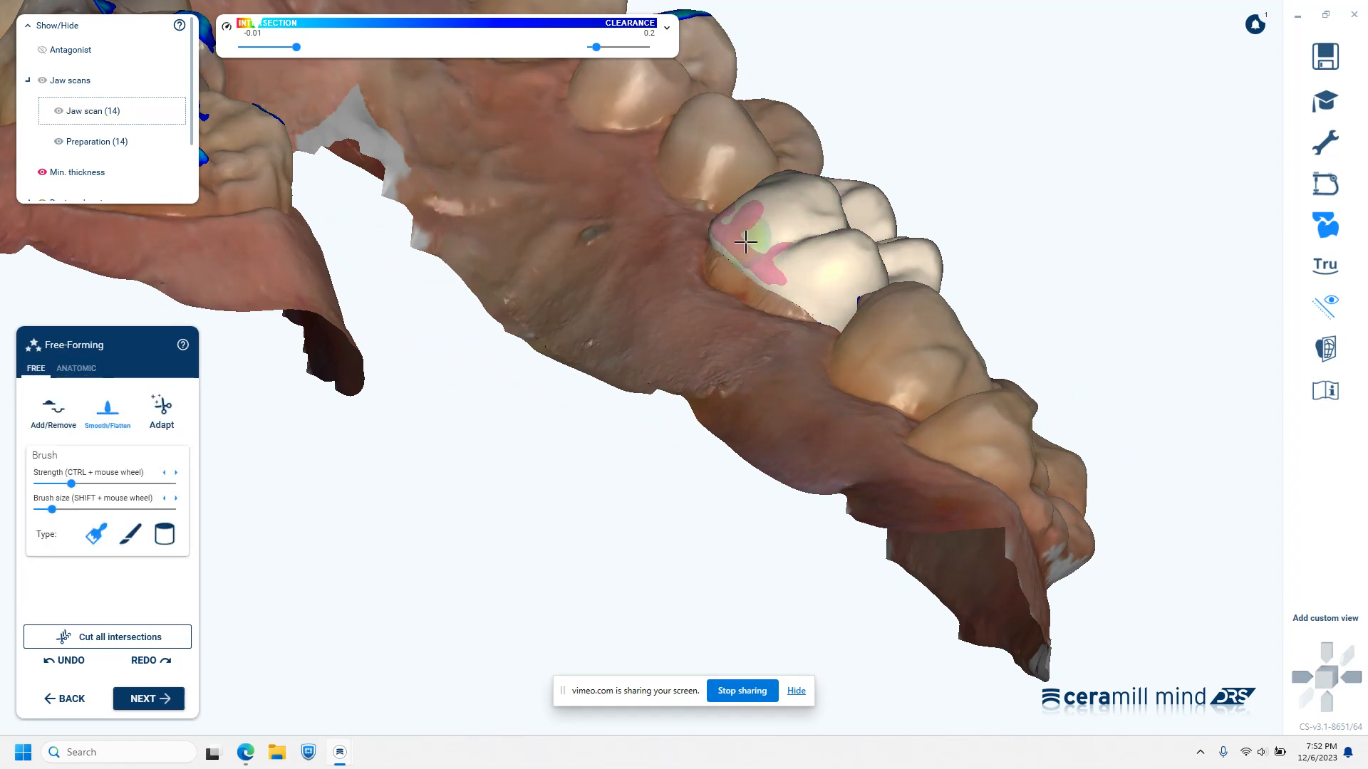
mouse_move(772, 241)
right_mouse_down()
mouse_move(819, 382)
mouse_move(790, 260)
mouse_move(839, 351)
mouse_move(676, 296)
right_mouse_up()
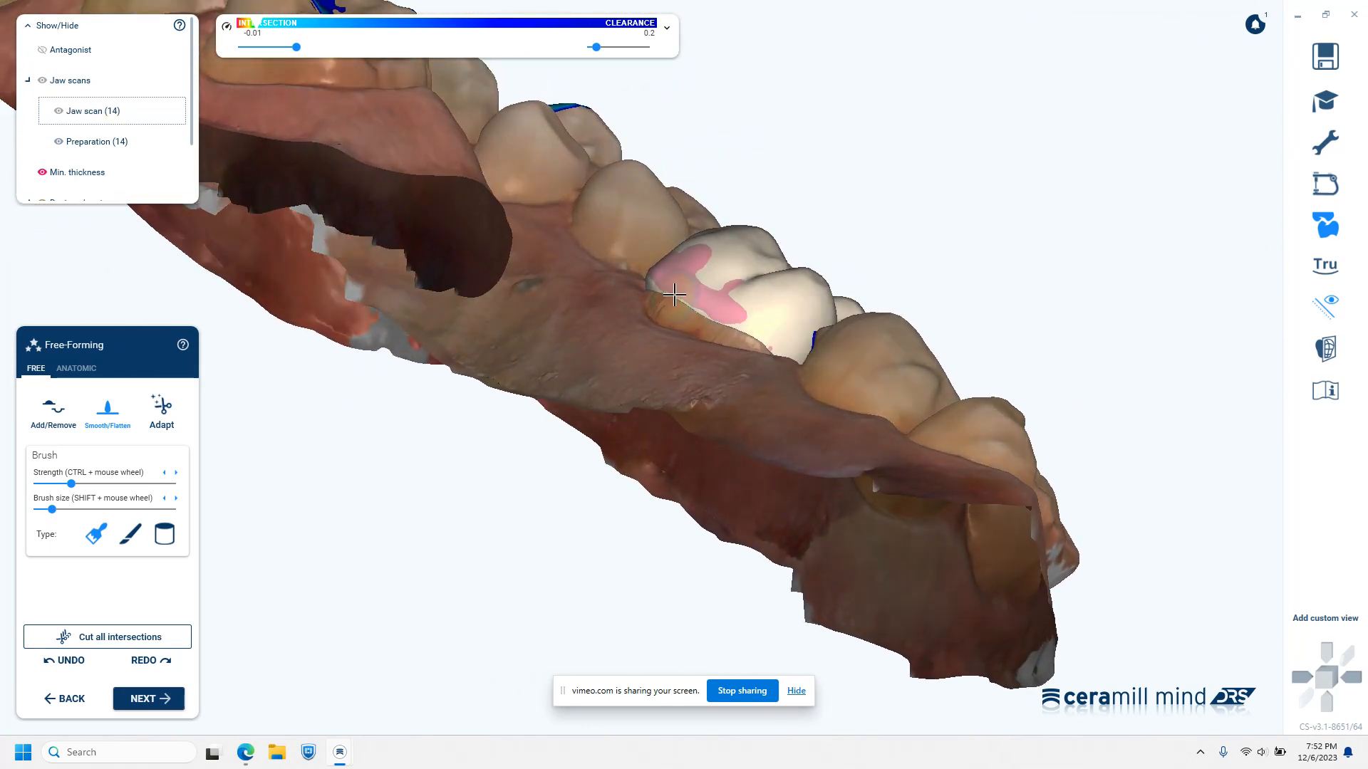
mouse_move(719, 345)
right_mouse_down()
mouse_move(714, 379)
mouse_move(769, 297)
right_mouse_up()
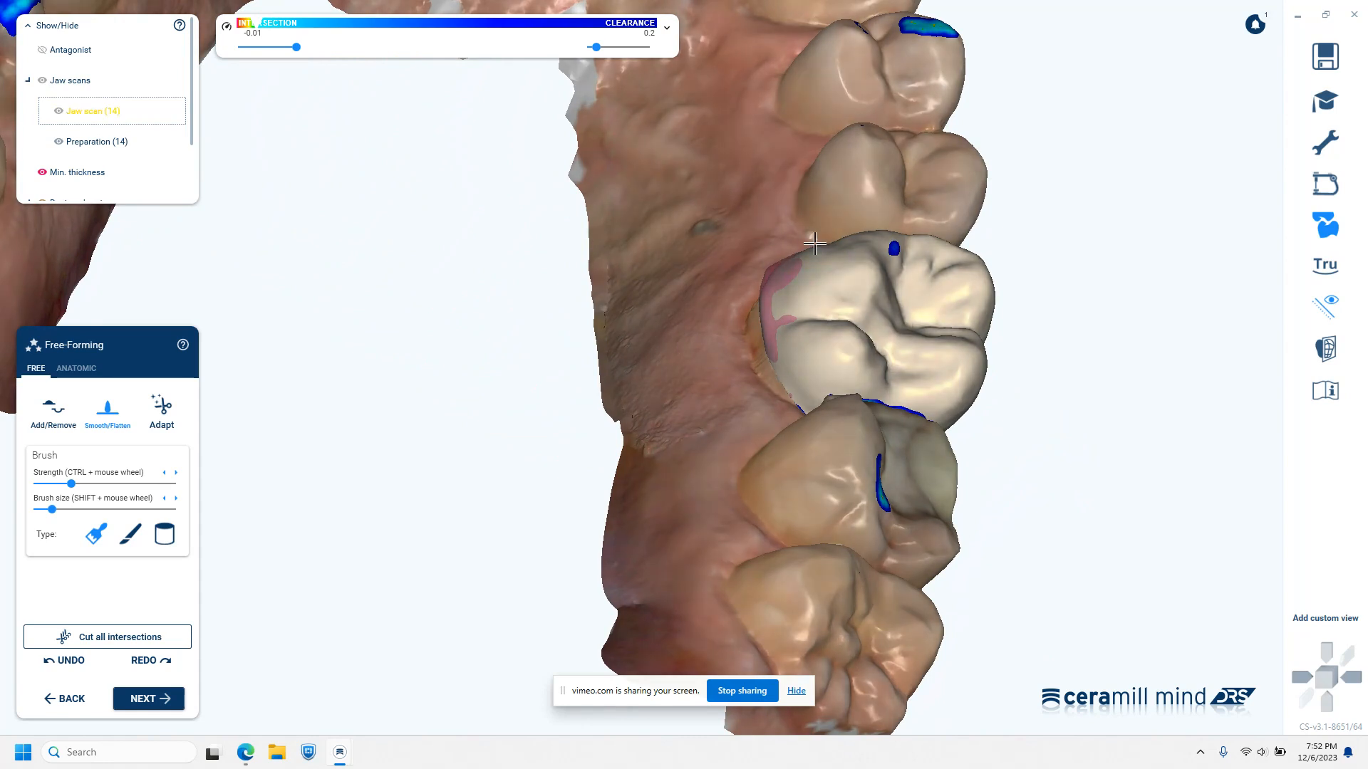
right_click_drag(863, 520, 863, 517)
right_click_drag(874, 428, 883, 540)
right_click_drag(783, 404, 762, 528)
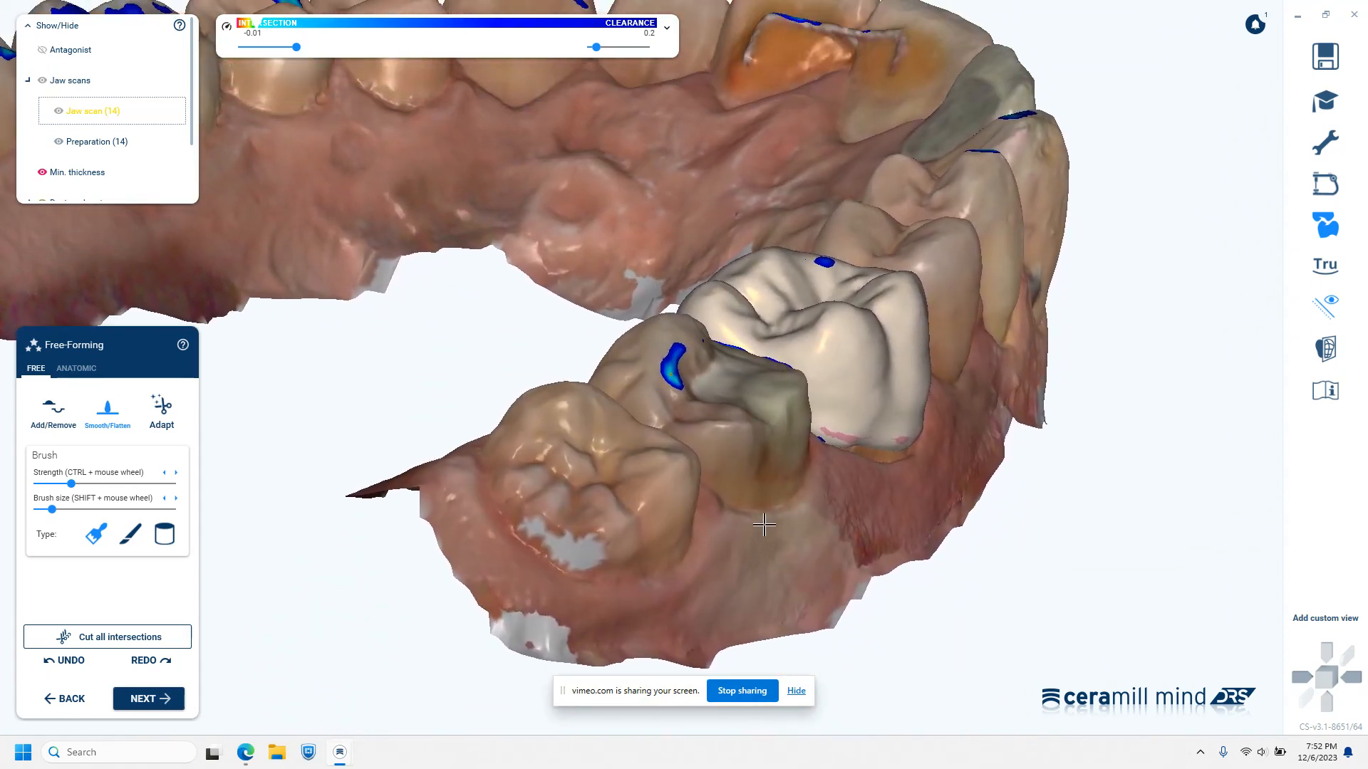
right_click_drag(778, 468, 777, 470)
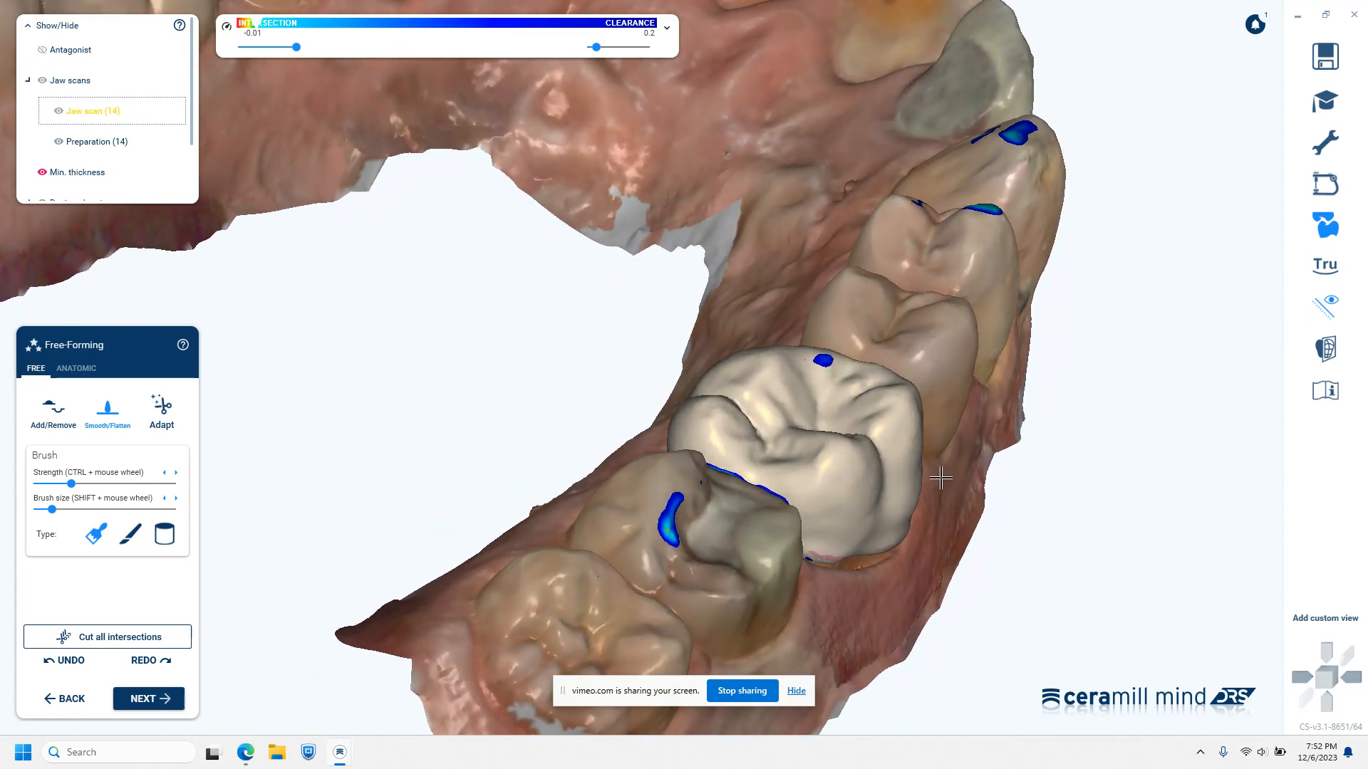
right_click_drag(938, 479, 943, 476)
Adjust the mesiolingual cusp with the anatomic Cusps preset to restore its contact with the antagonist
left_click(84, 369)
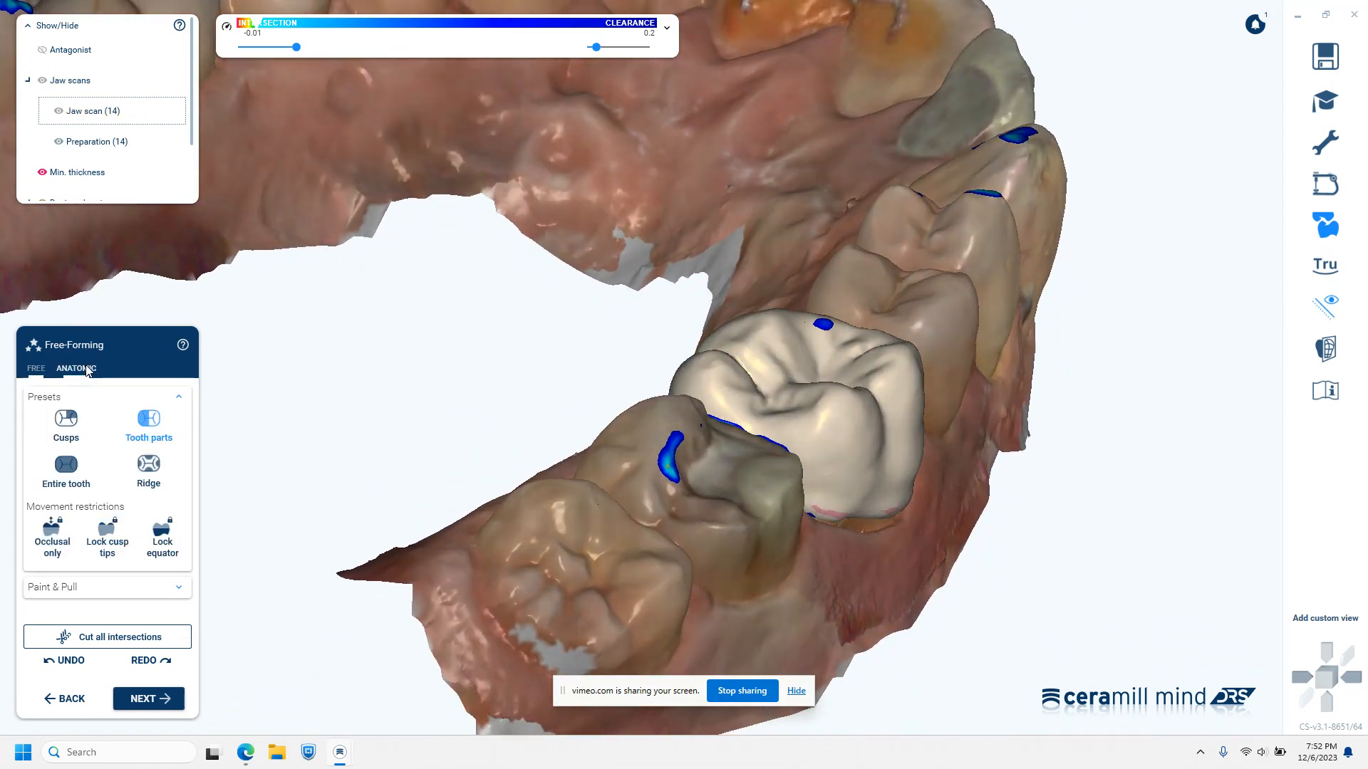
left_click(84, 420)
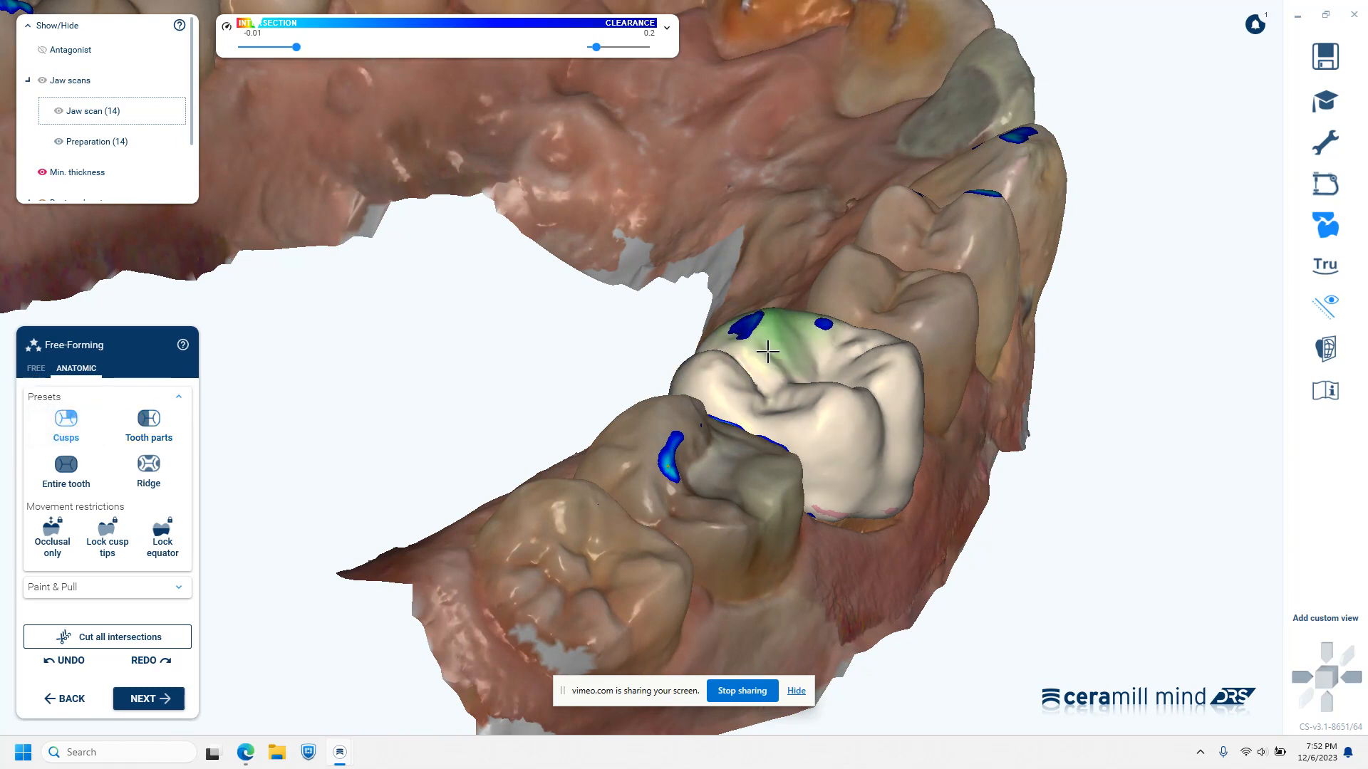
right_click_drag(763, 352, 875, 326)
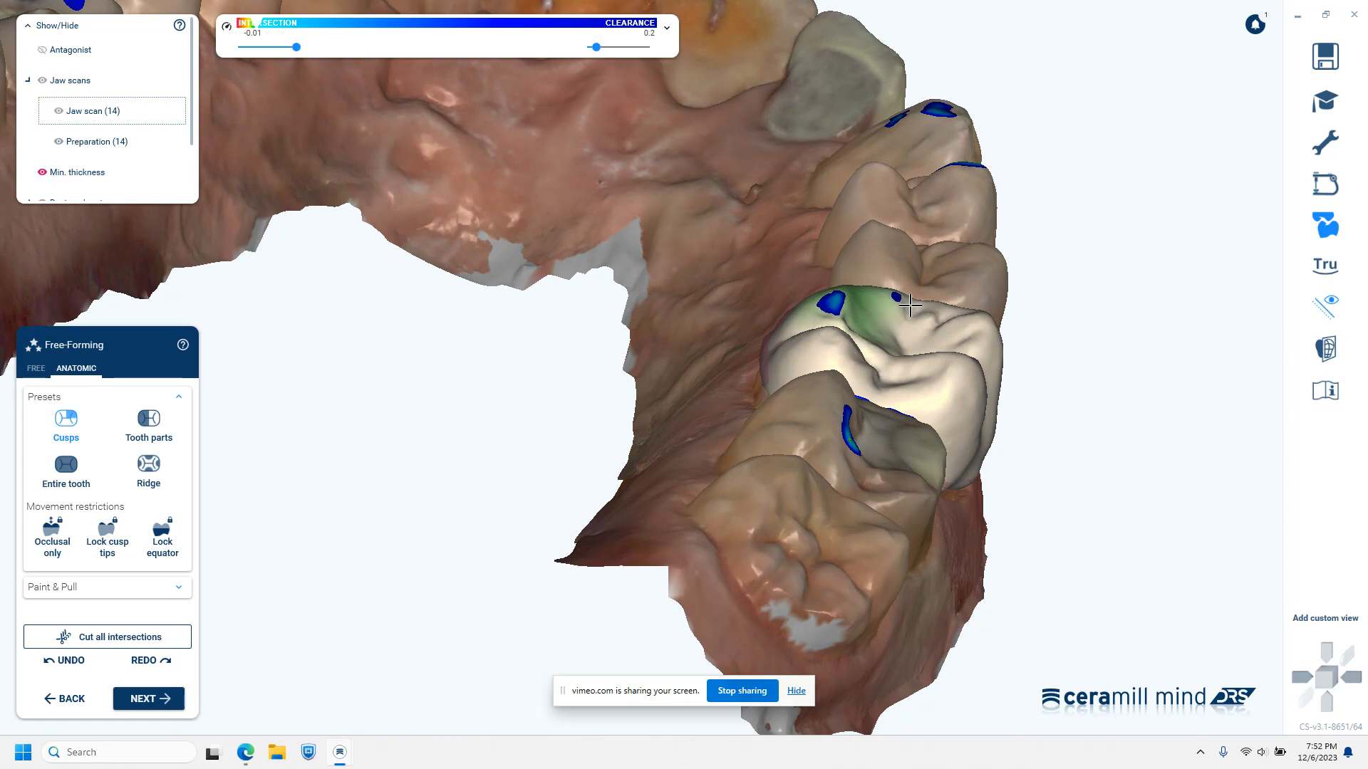
right_click_drag(893, 549, 890, 547)
middle_click_drag(964, 614, 986, 420)
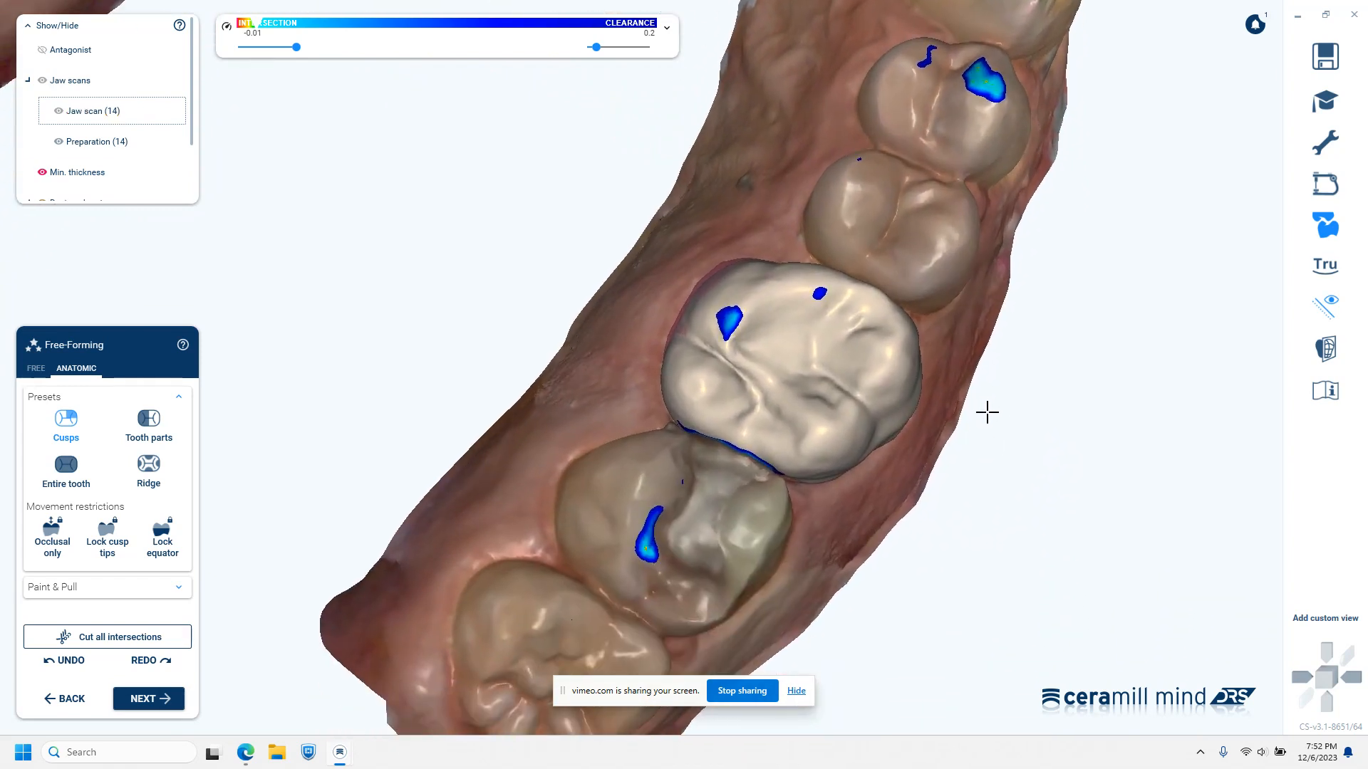
Continue to the production blank stage, choose the IPS e.max CAD C14 MT block in MT A1, and set its milling mode to HD
left_click(146, 700)
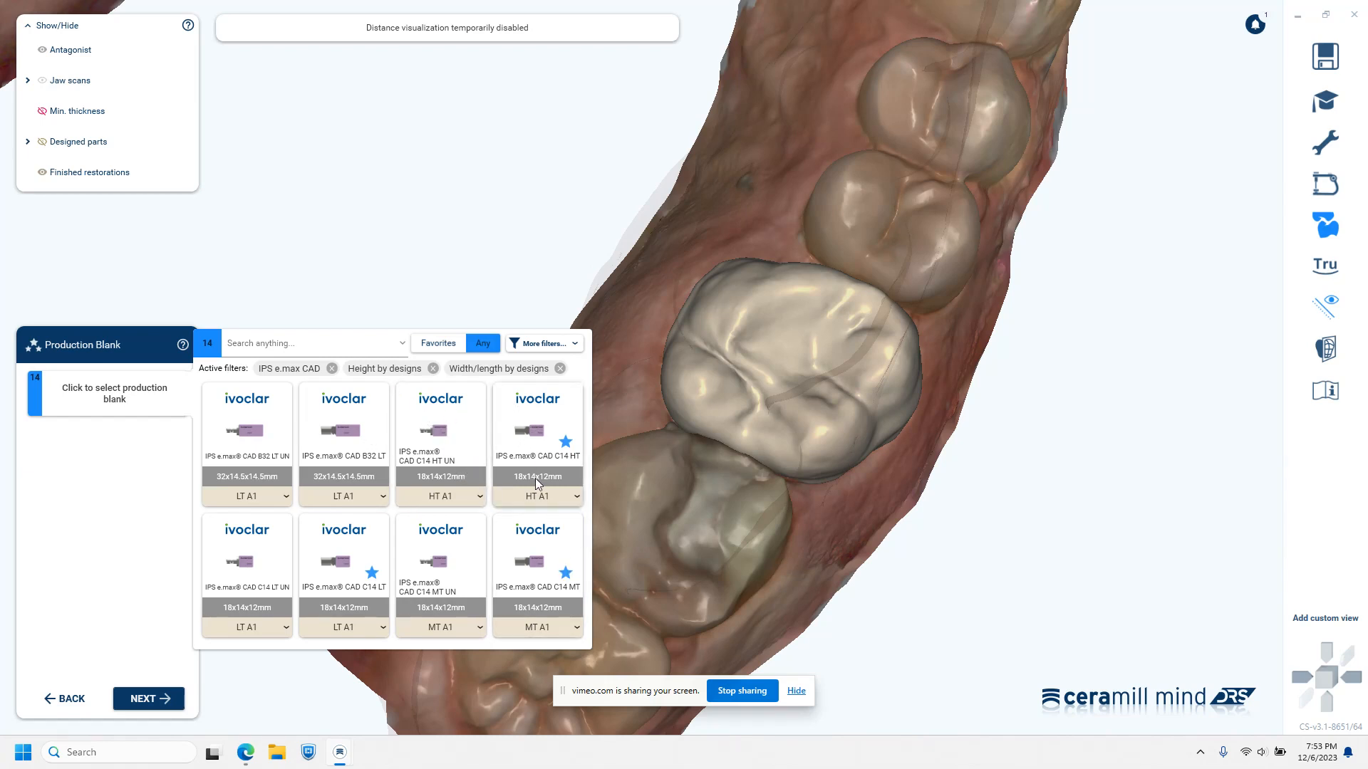
left_click(537, 548)
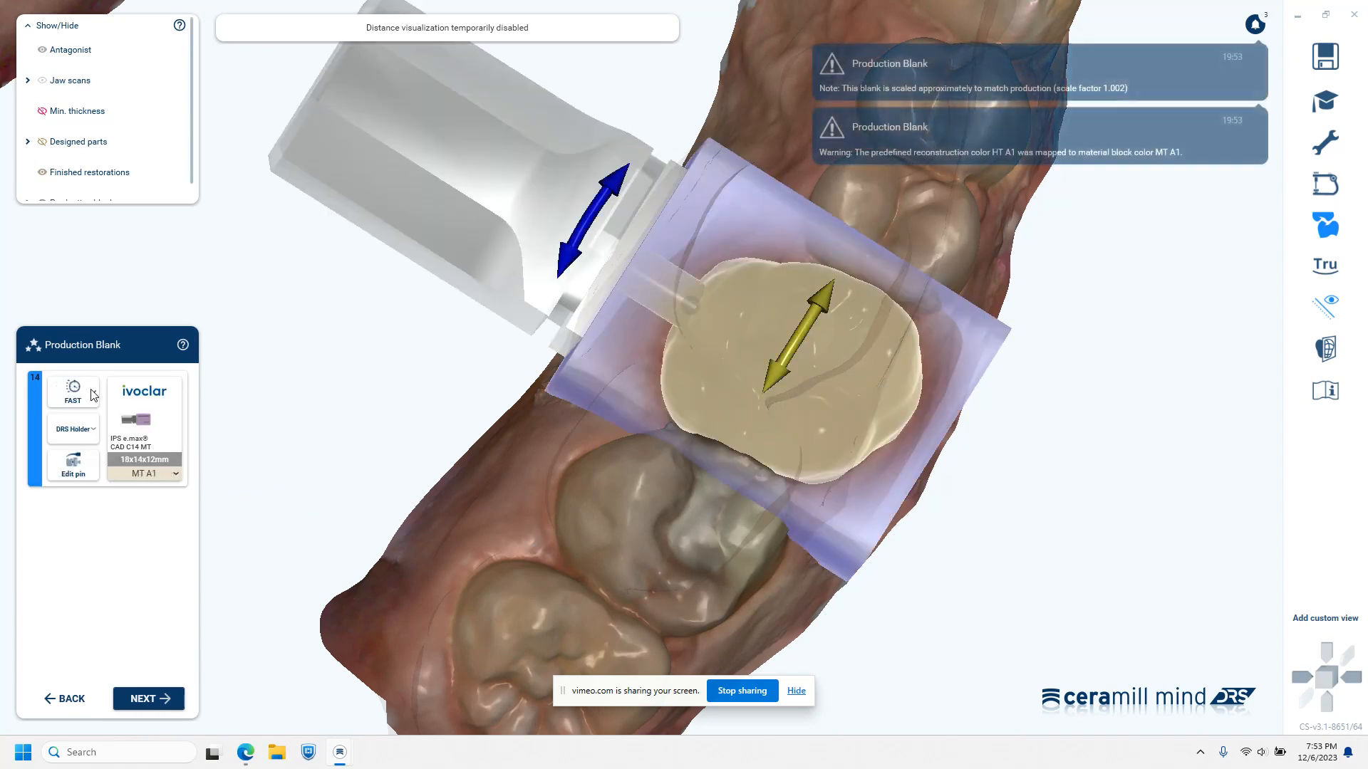
left_click(94, 391)
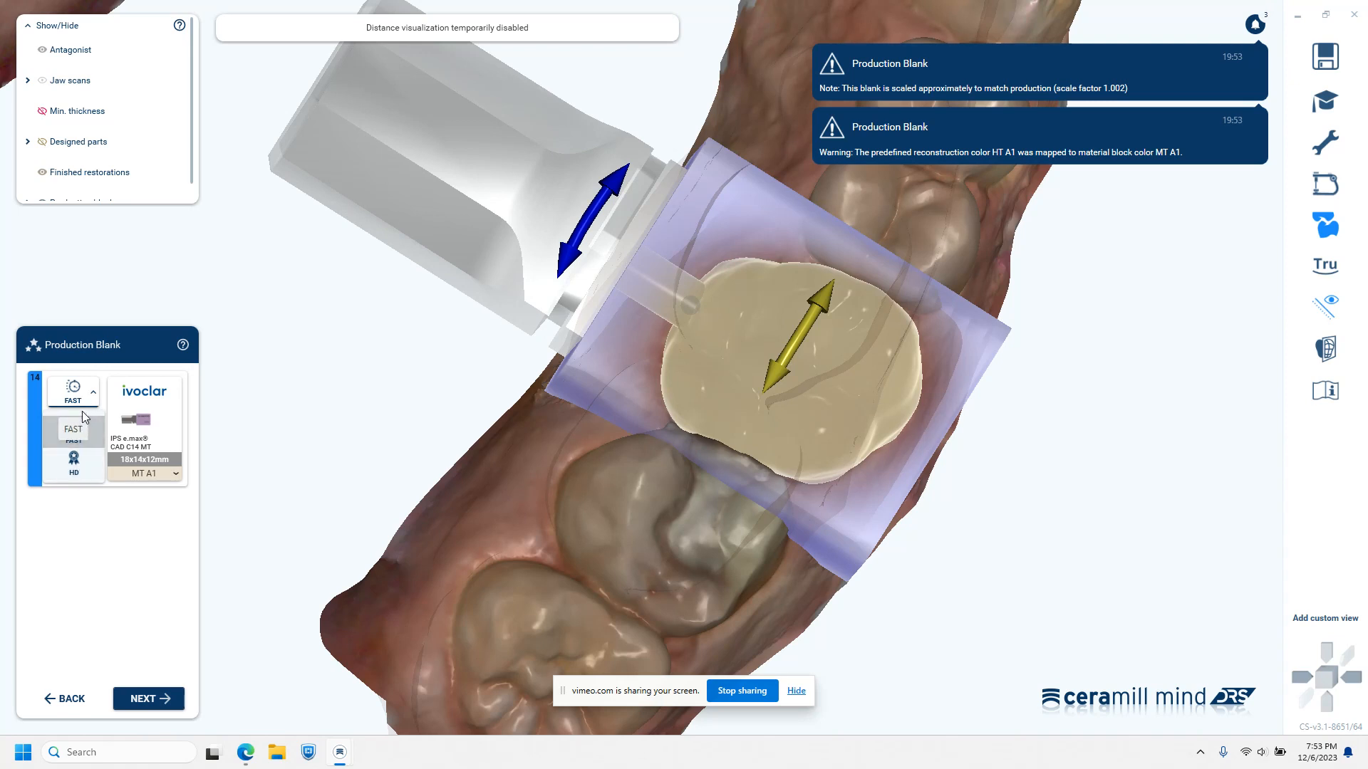
left_click(75, 463)
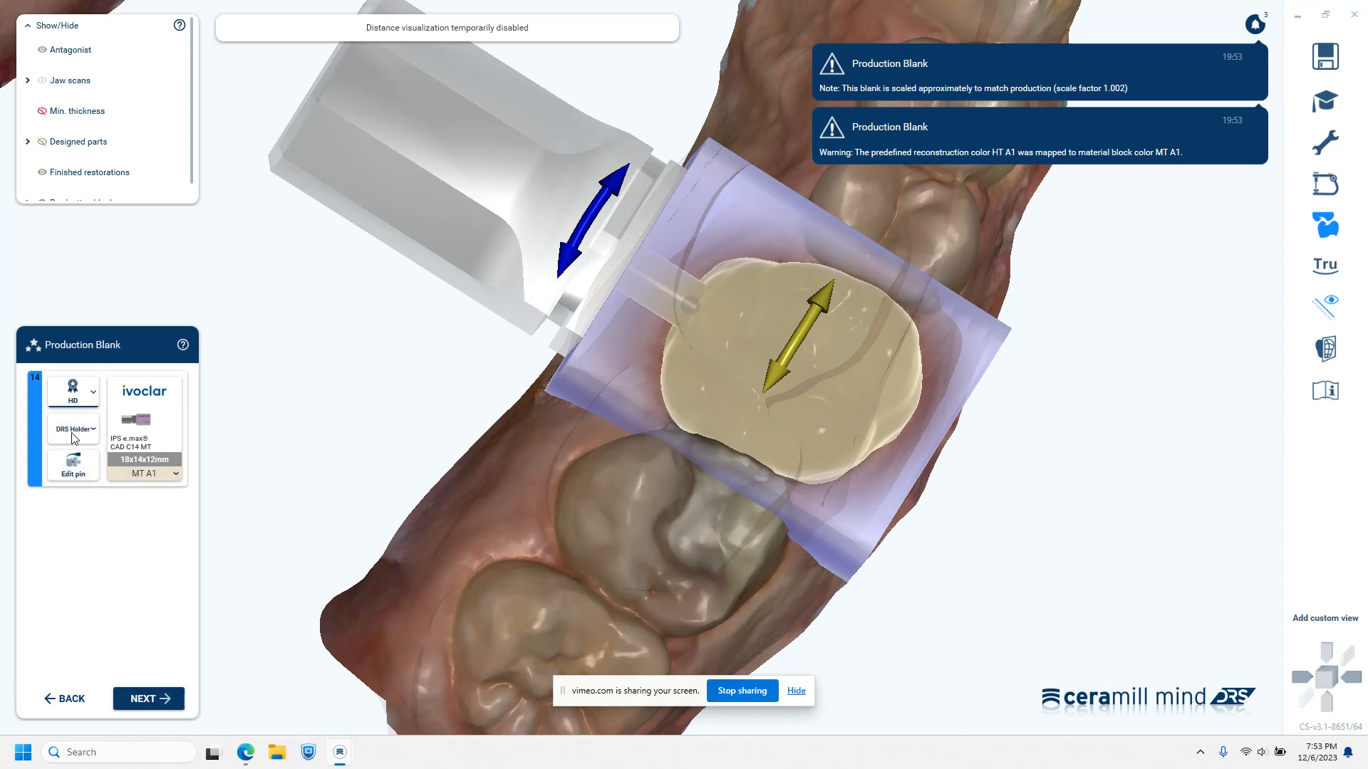
Set the support pin diameter for the tooth 14 crown to 3.5
left_click(74, 465)
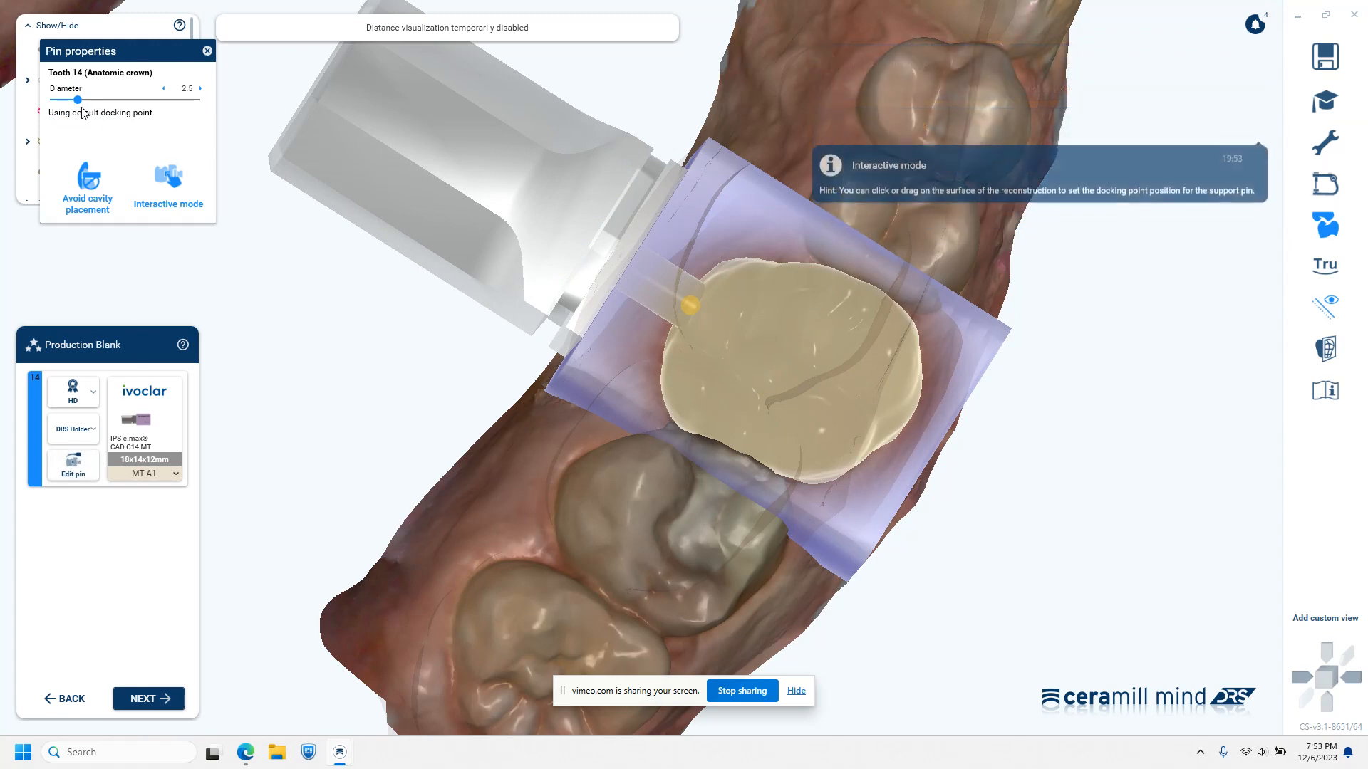
left_click_drag(78, 101, 127, 109)
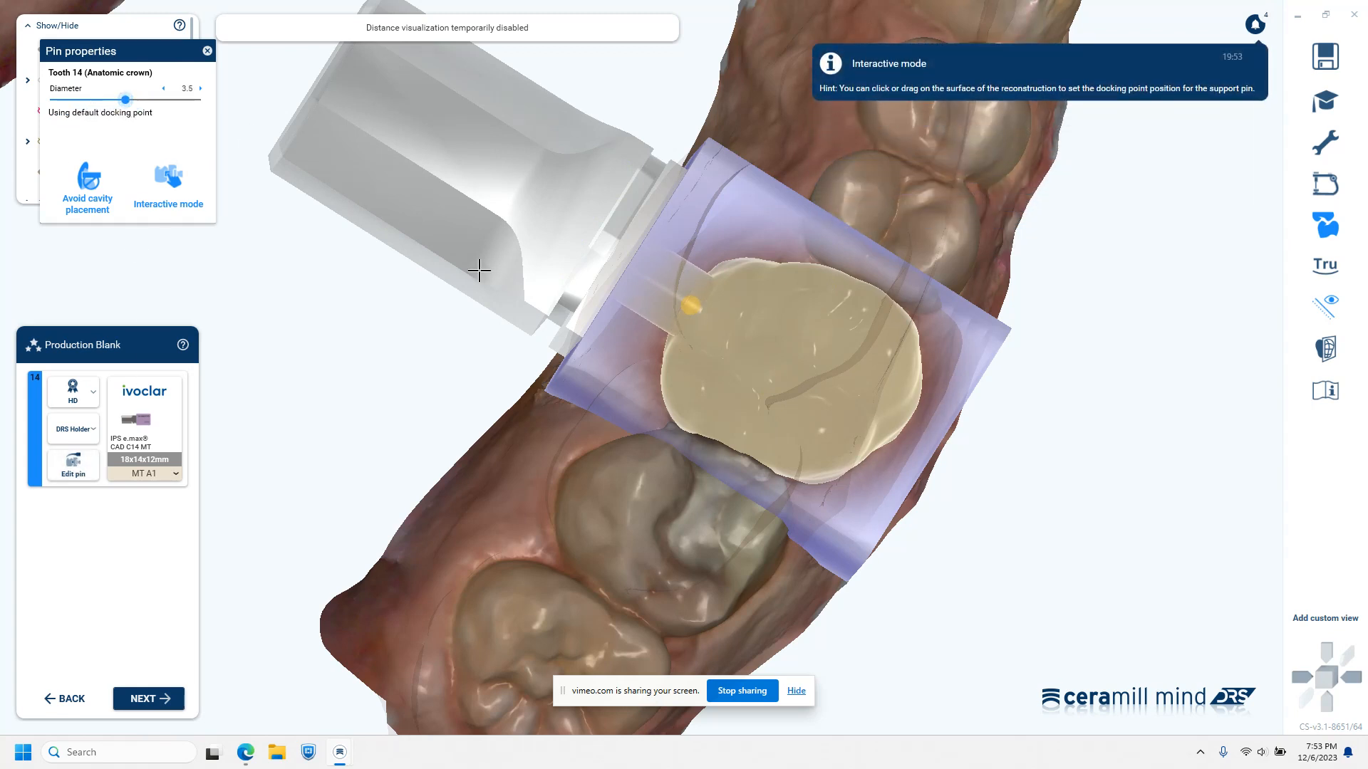
Close the pin settings and rotate the production blank around the tooth 14 crown so the support pin attaches on the buccal side
right_click_drag(713, 537, 715, 532)
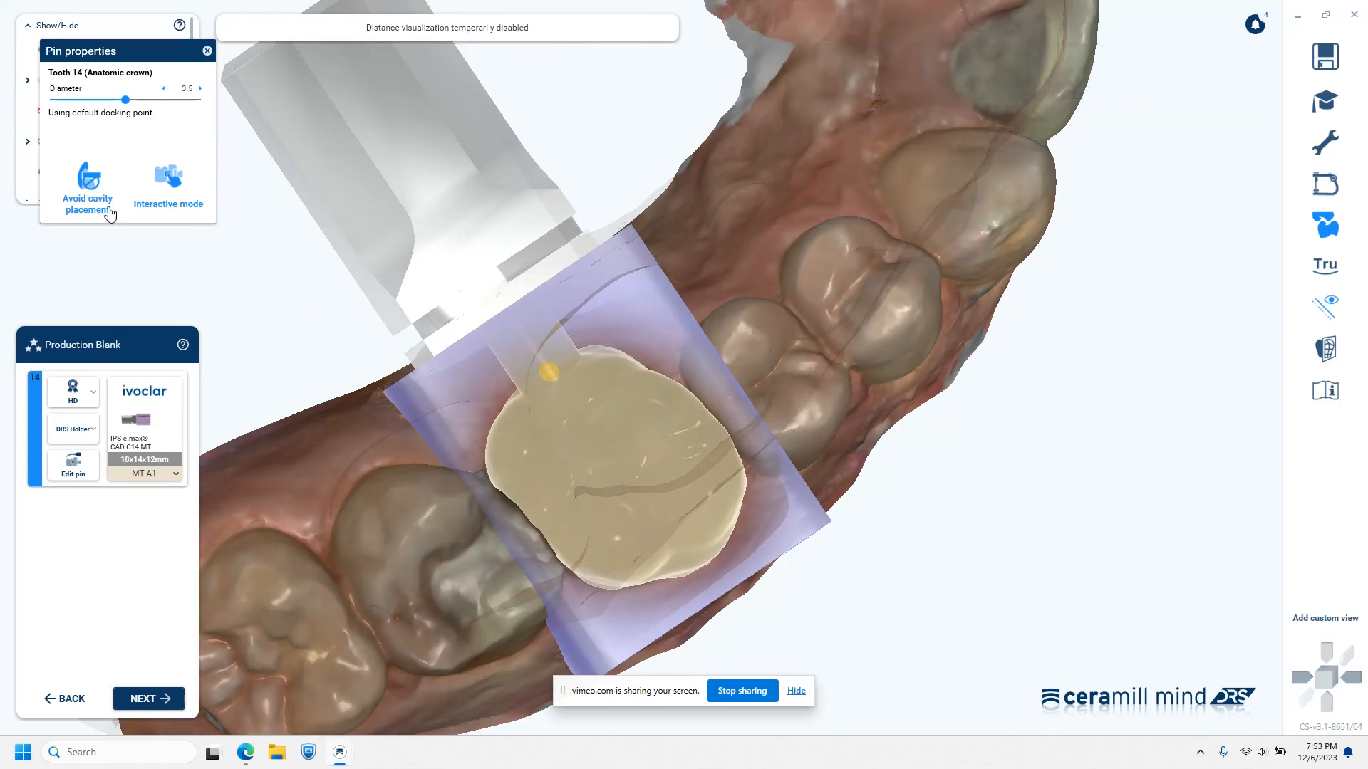
left_click(206, 52)
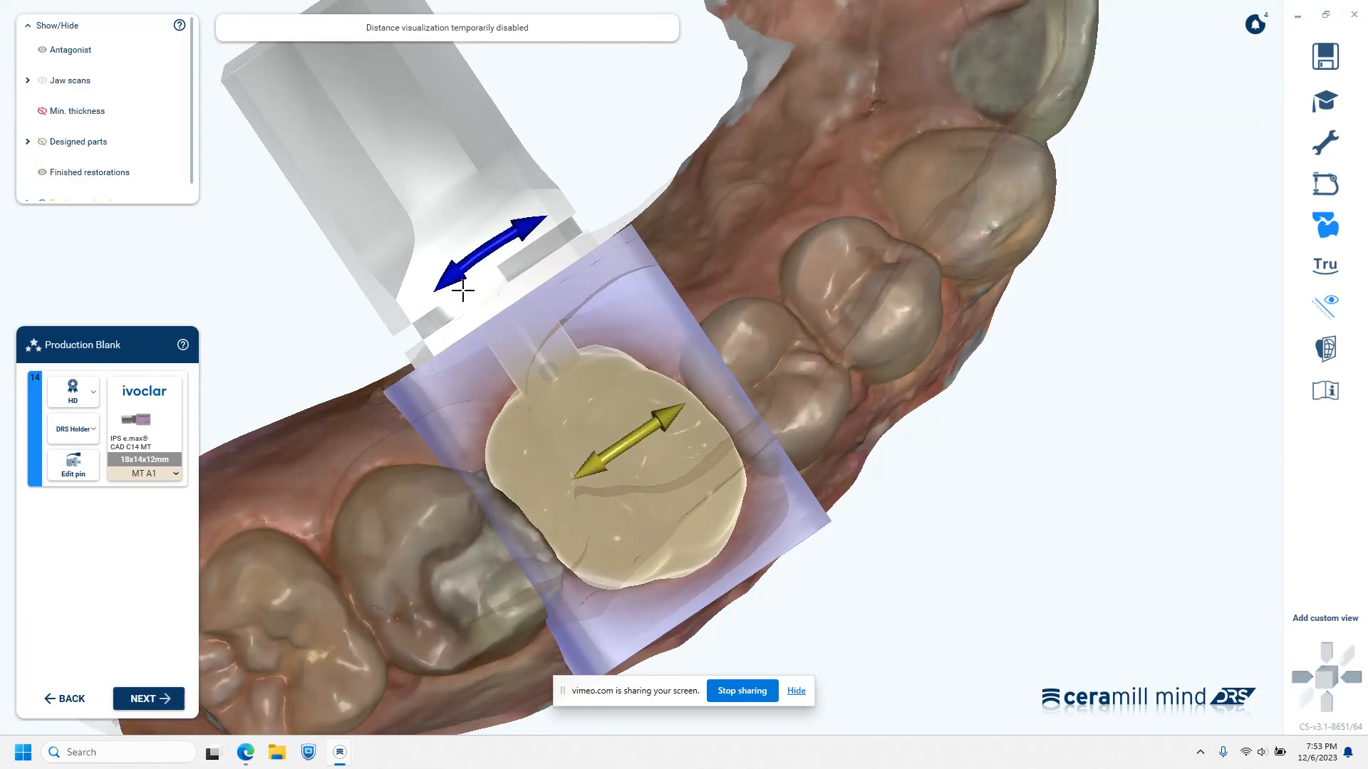
left_click_drag(476, 253, 805, 594)
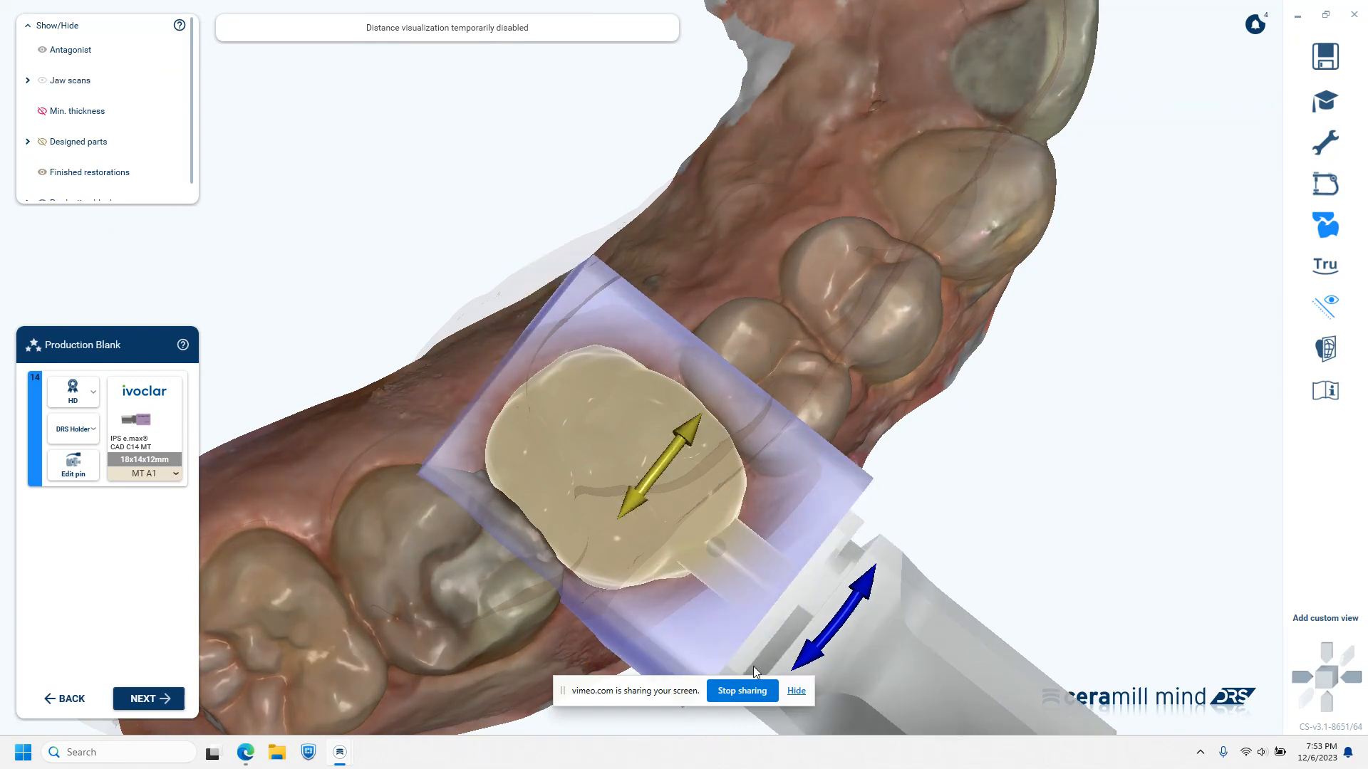
Examine the support pin's attachment and the crown's position inside the blank from the distal and occlusal sides
middle_click_drag(857, 684, 905, 409)
right_click_drag(748, 542, 748, 543)
left_click_drag(852, 390, 878, 375)
right_click_drag(823, 543, 841, 500)
middle_click_drag(851, 284, 854, 493)
right_click_drag(854, 493, 897, 273)
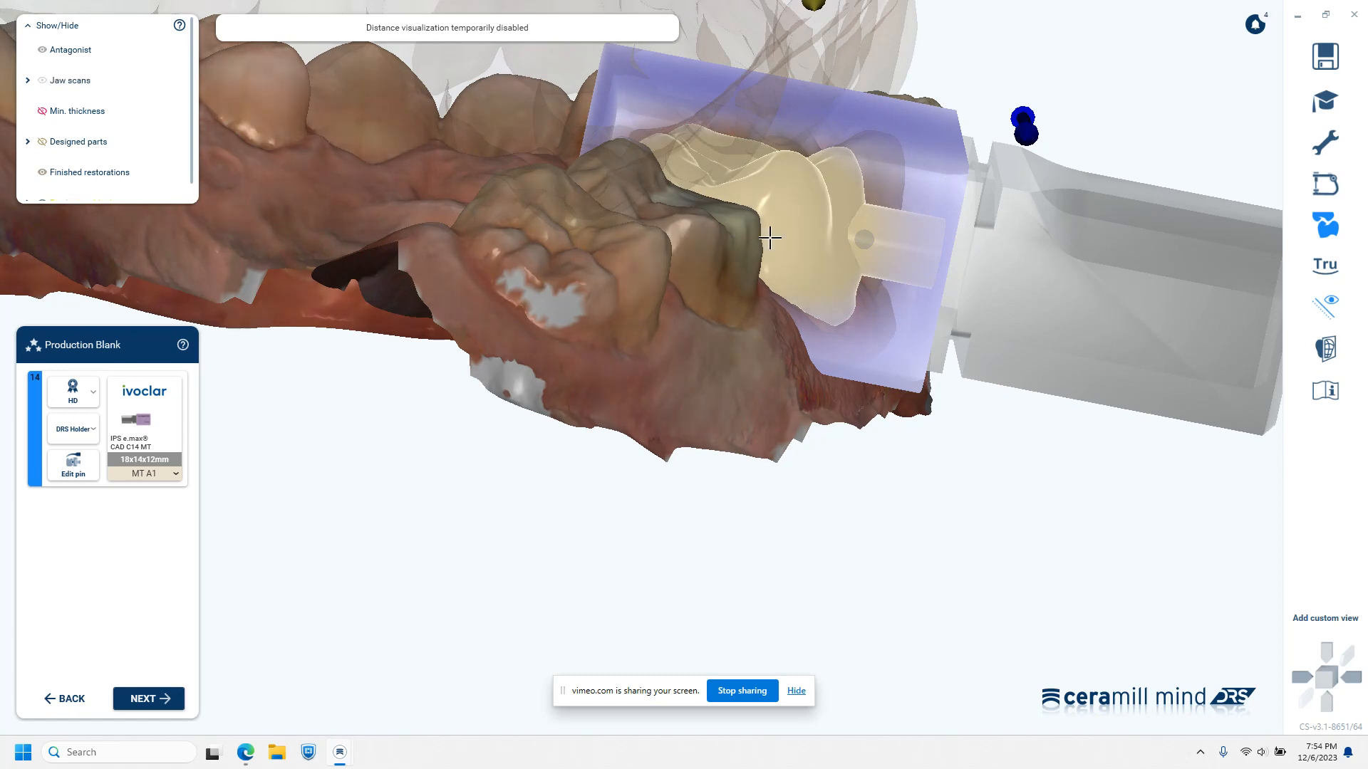
right_click_drag(940, 210, 1126, 127)
right_click_drag(731, 323, 579, 366)
left_click_drag(504, 372, 524, 411)
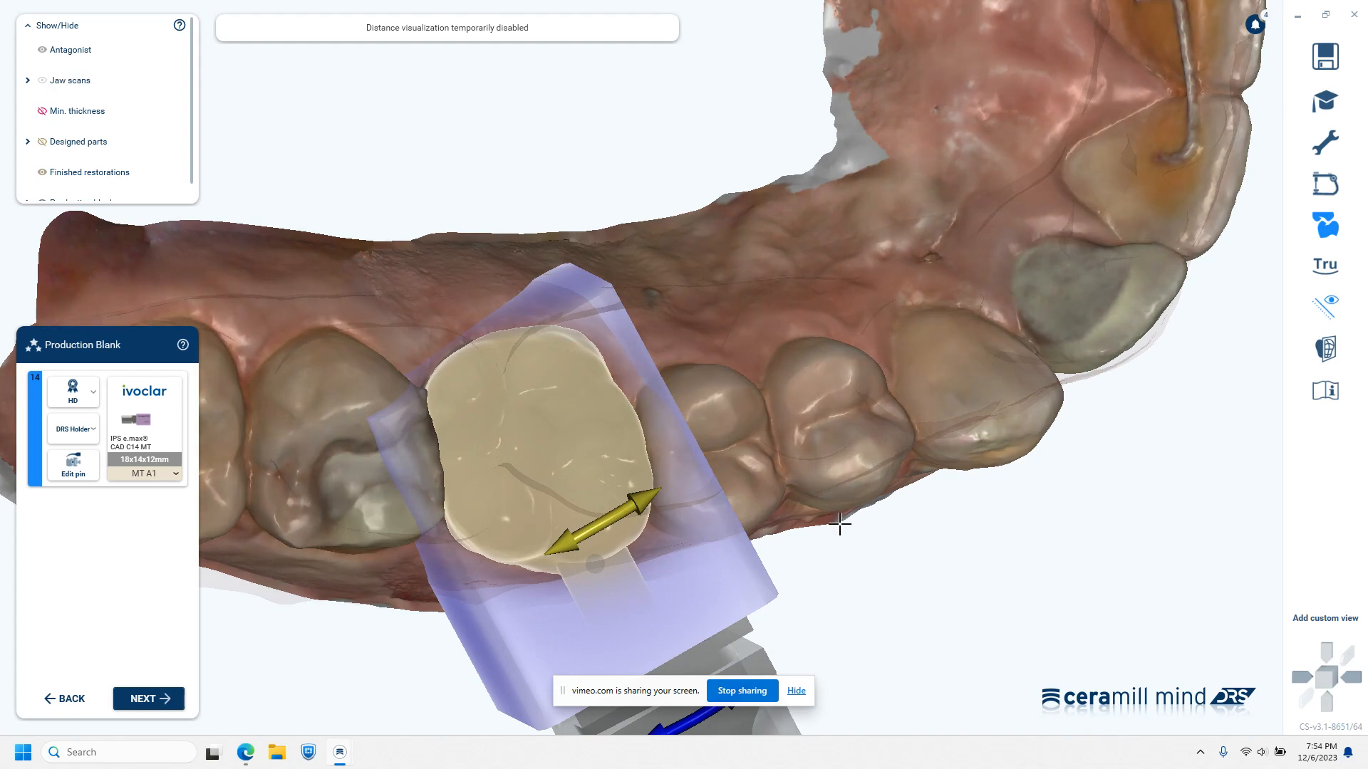
right_click_drag(836, 553, 837, 552)
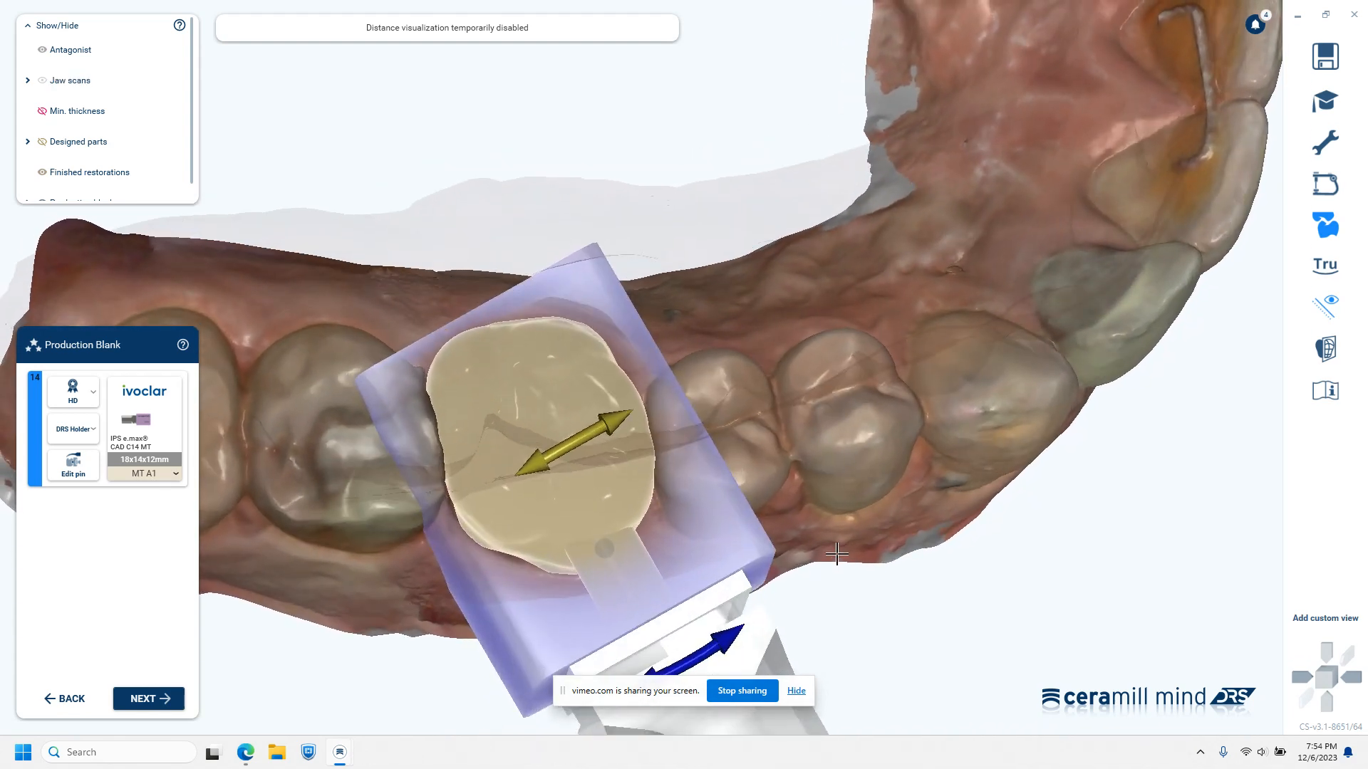
Accept the blank placement and send the tooth 14 crown to the Motion DRS machine for production
left_click(174, 695)
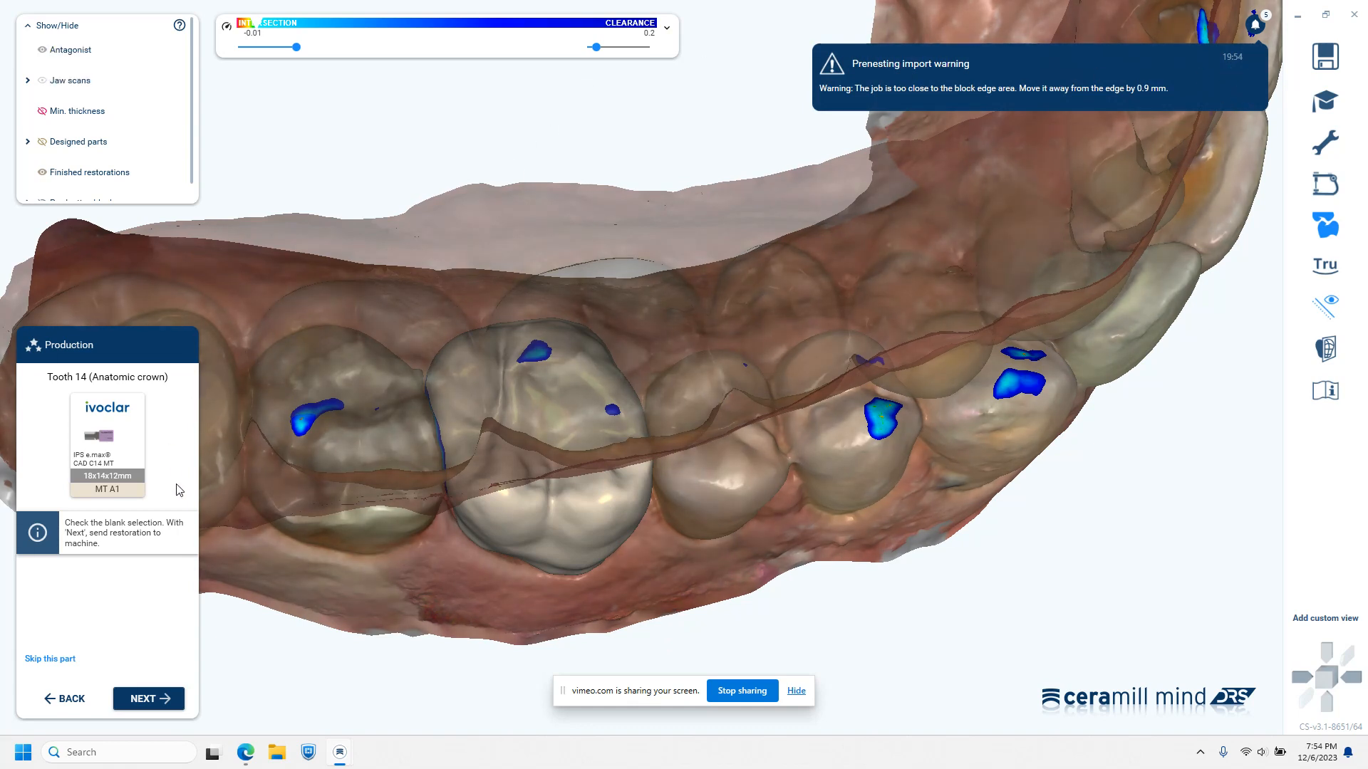
left_click(151, 699)
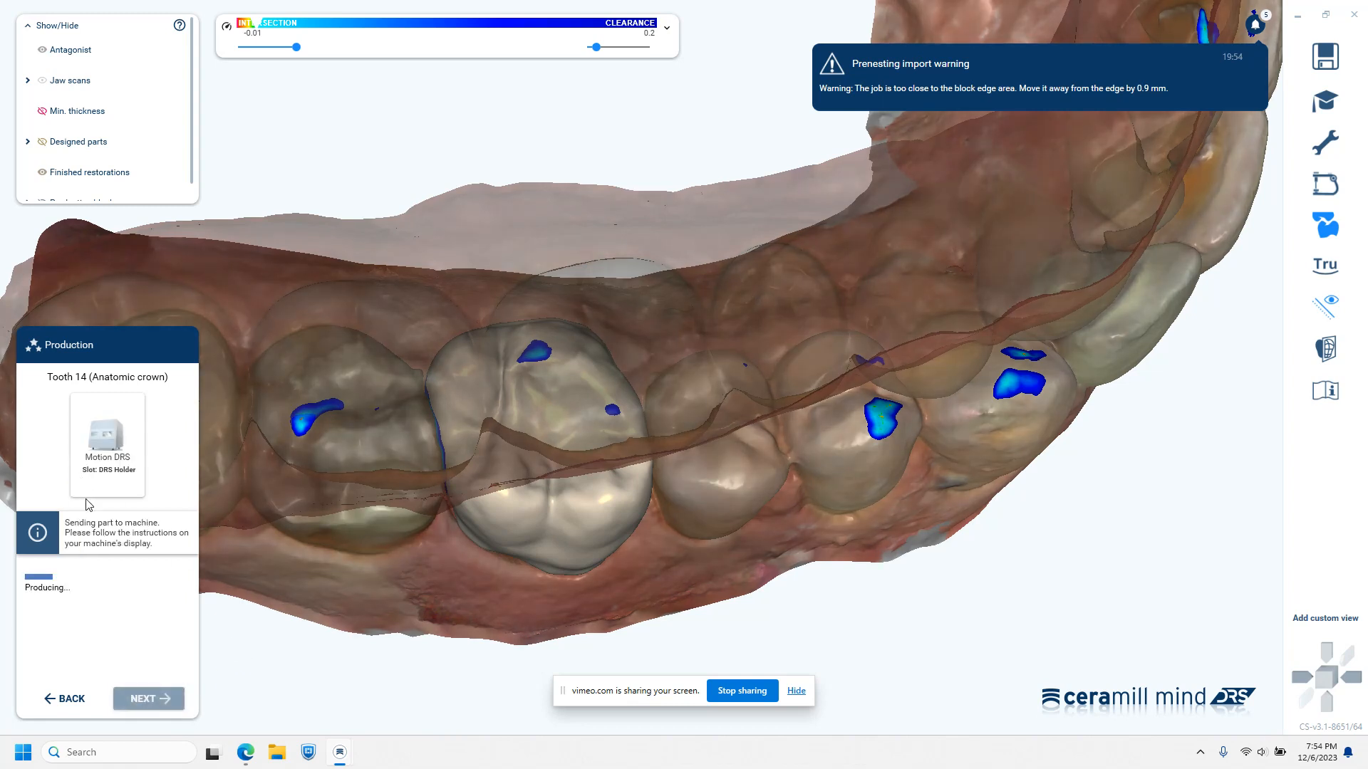